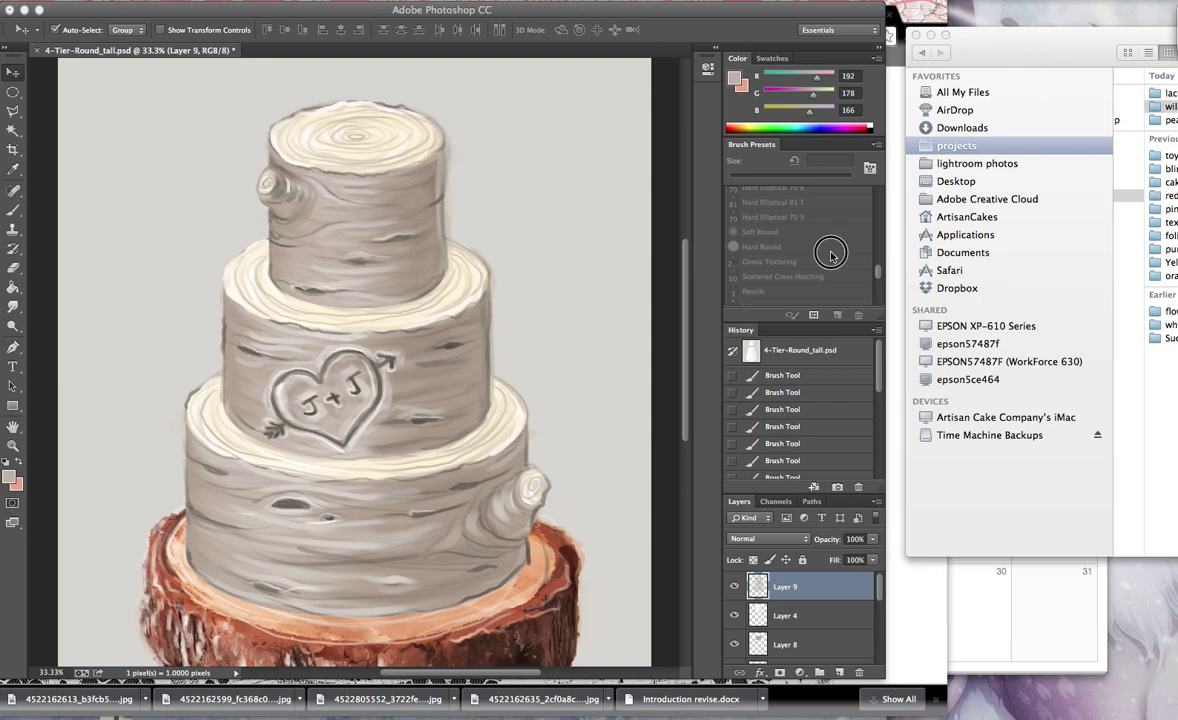
# - Paint a chalky bark stroke on the top tier with the CHALK brush preset
pyautogui.press('b')
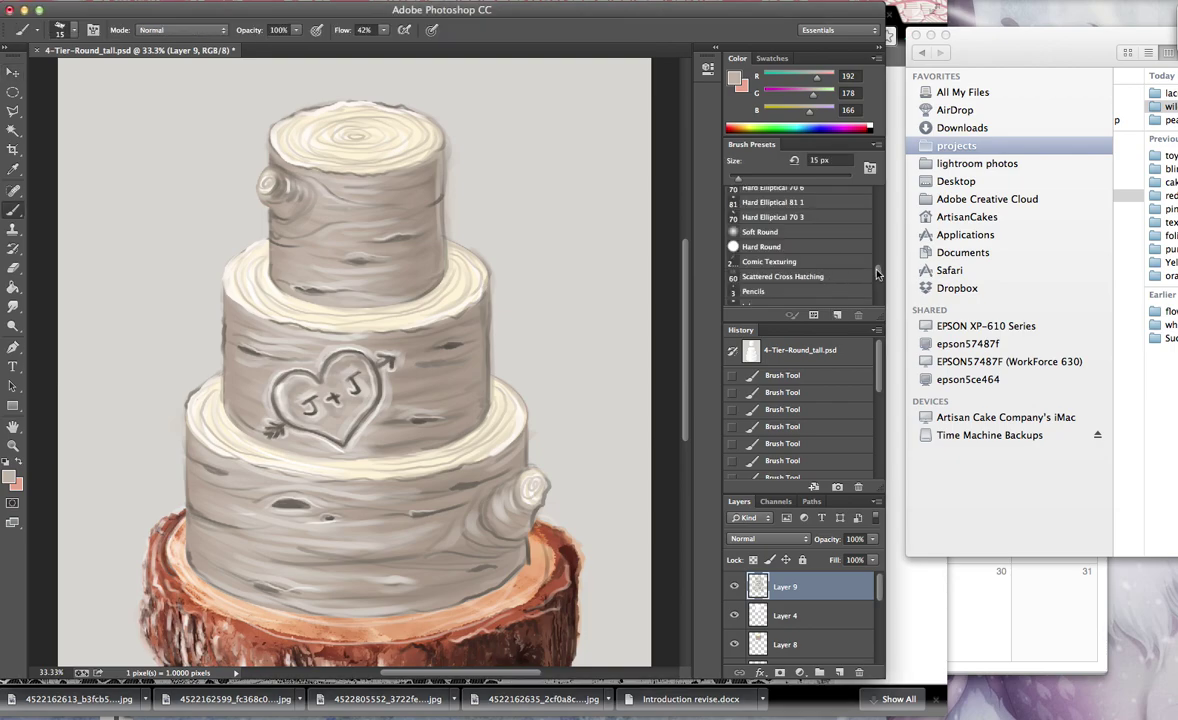
pyautogui.scroll(-3, 877, 272)
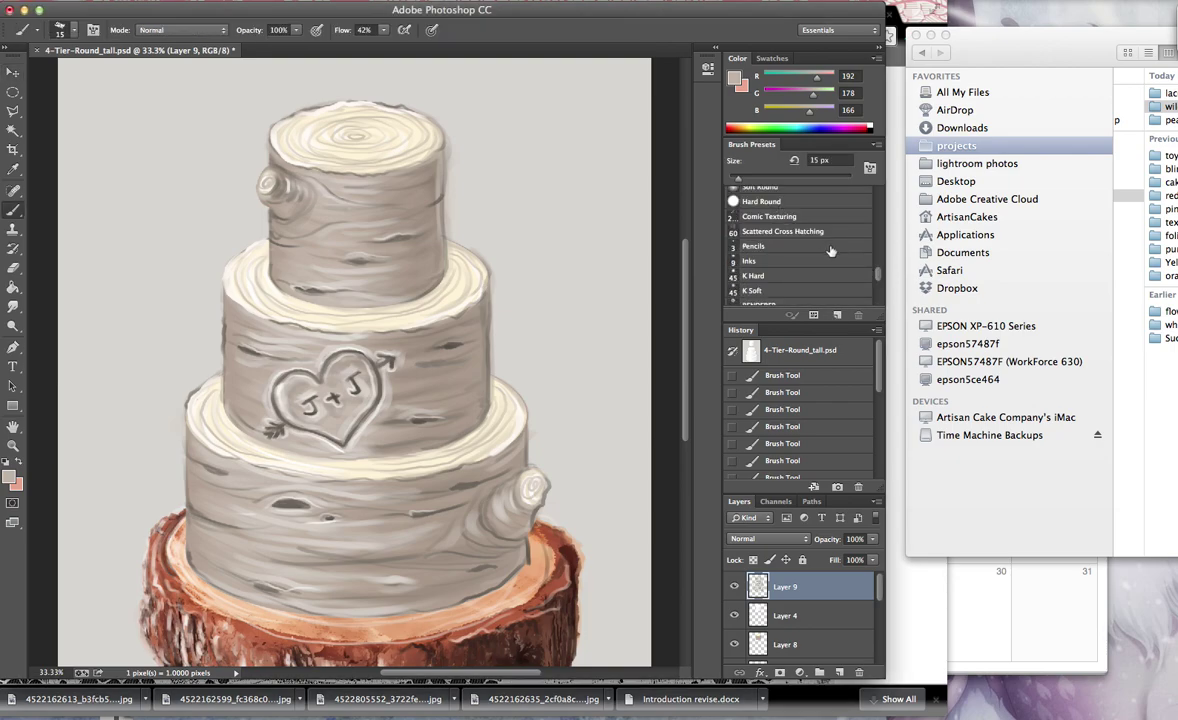
pyautogui.scroll(-5, 875, 267)
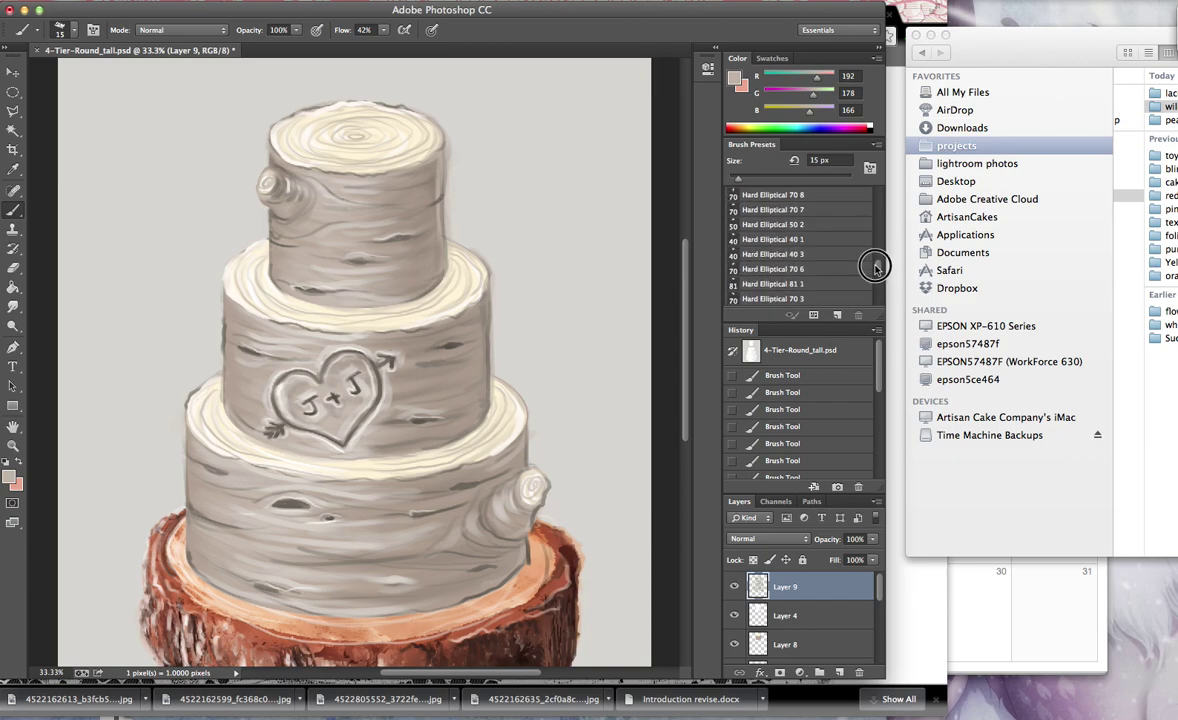
pyautogui.scroll(-10, 875, 267)
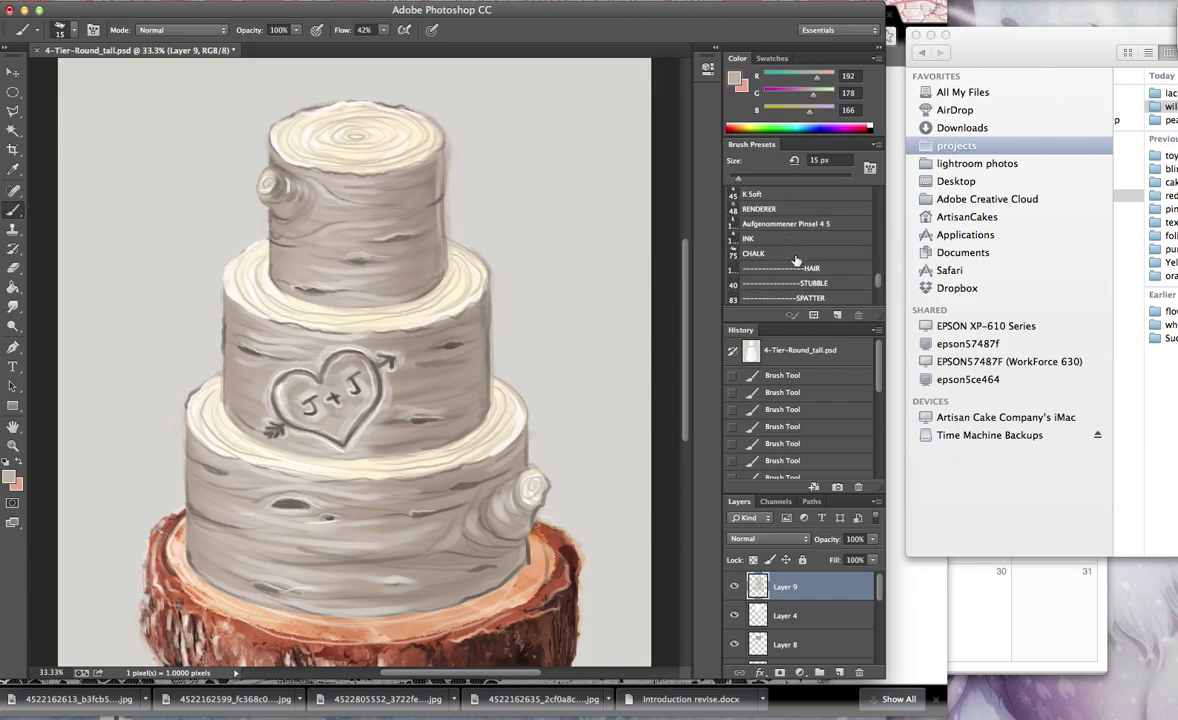
pyautogui.click(795, 255)
pyautogui.moveTo(302, 218); pyautogui.dragTo(336, 236)
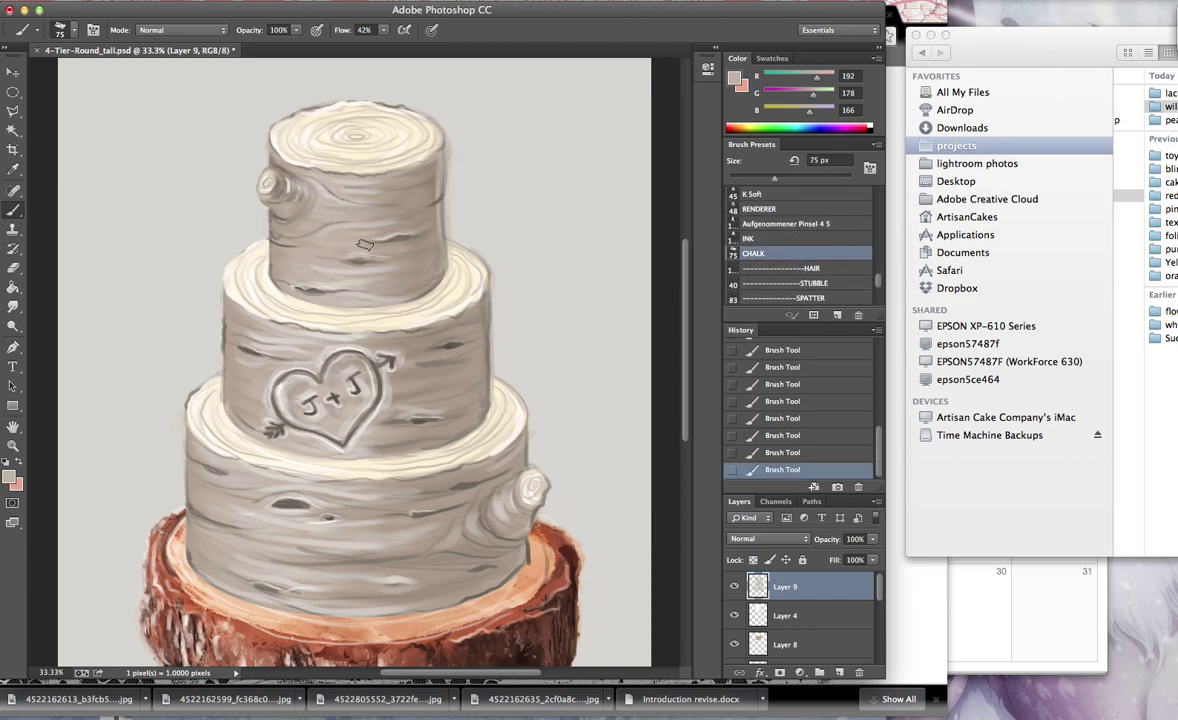
# - Set the foreground paint colour to near-white in the Color Picker
pyautogui.click(9, 477)
pyautogui.click(598, 218)
pyautogui.click(596, 216)
pyautogui.click(942, 207)
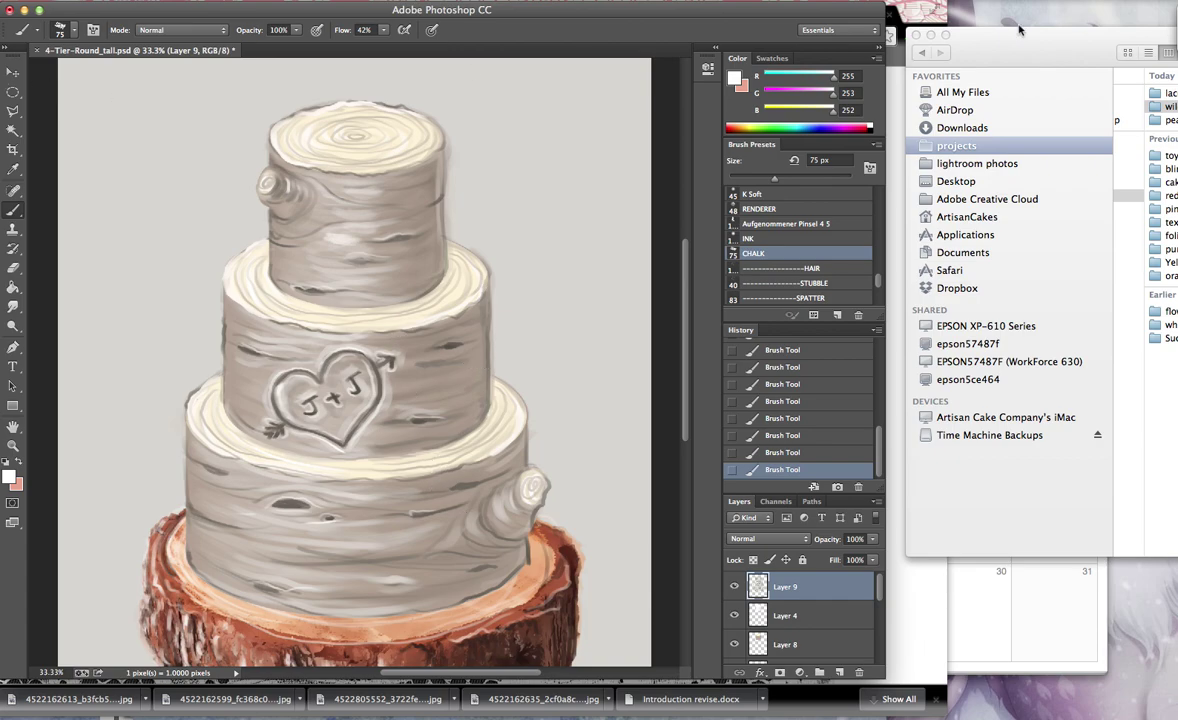
# - Drag wedding-flower-wildflowers.jpg from Finder's wild flowers folder onto Photoshop to open it
pyautogui.moveTo(1050, 46); pyautogui.dragTo(758, 45)
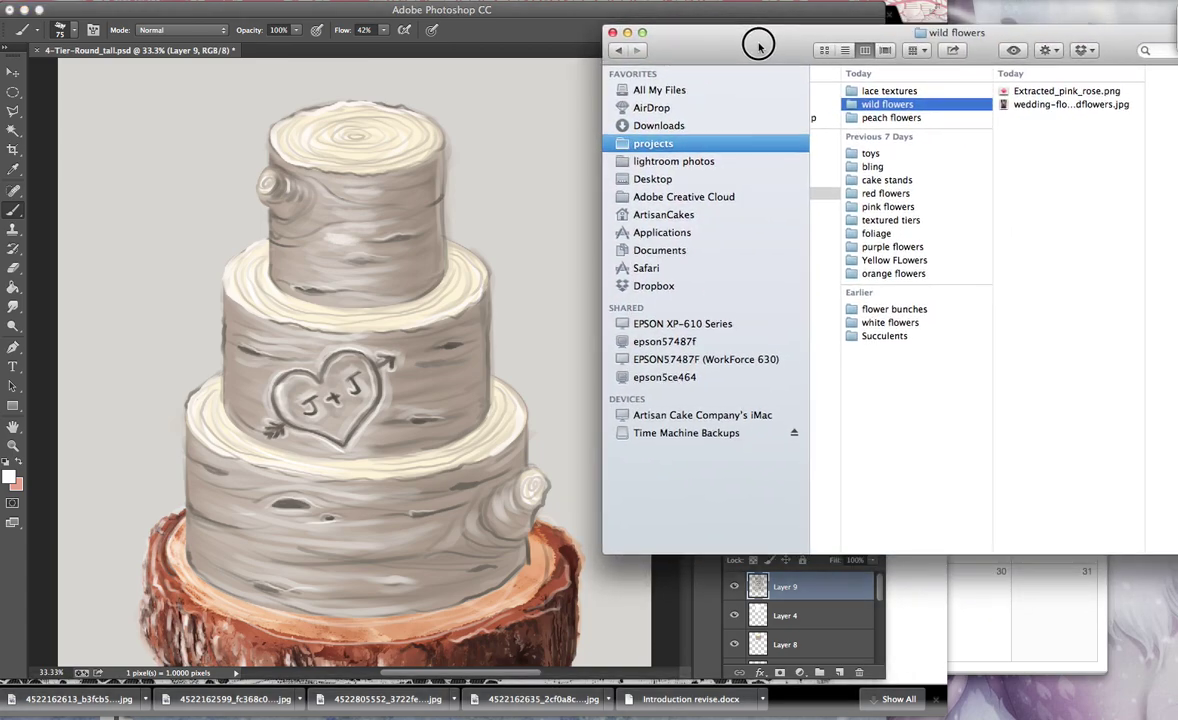
pyautogui.click(1067, 108)
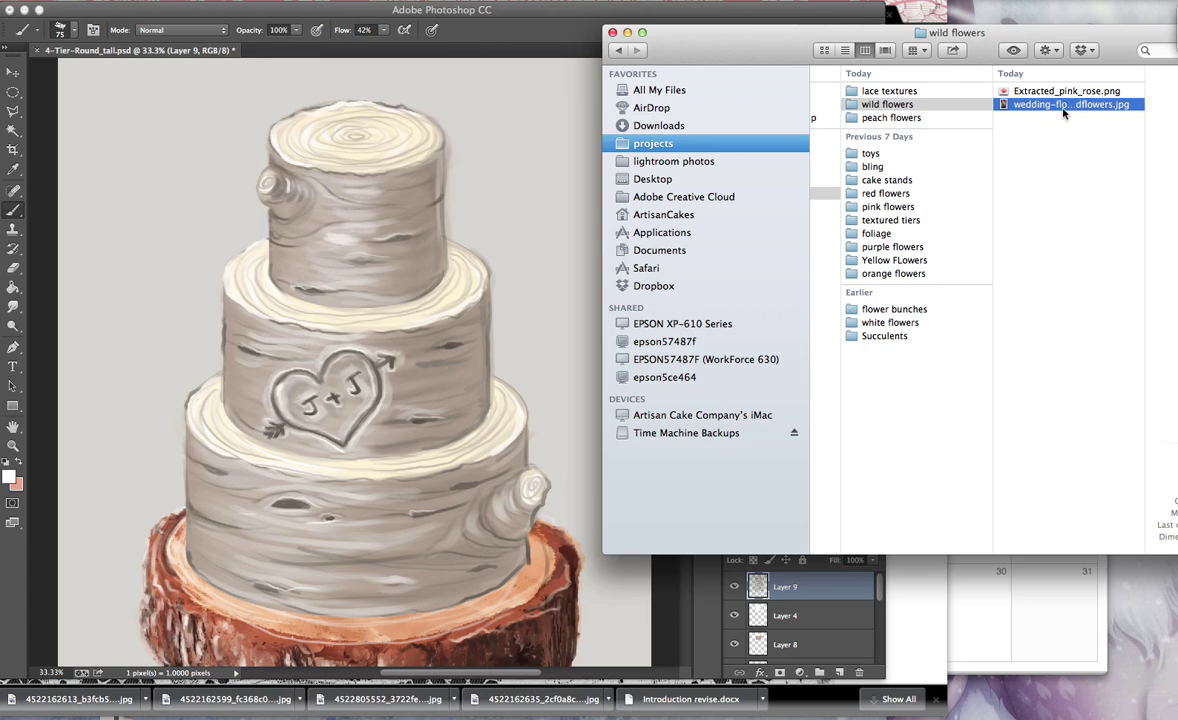
pyautogui.moveTo(1065, 110); pyautogui.dragTo(637, 704)
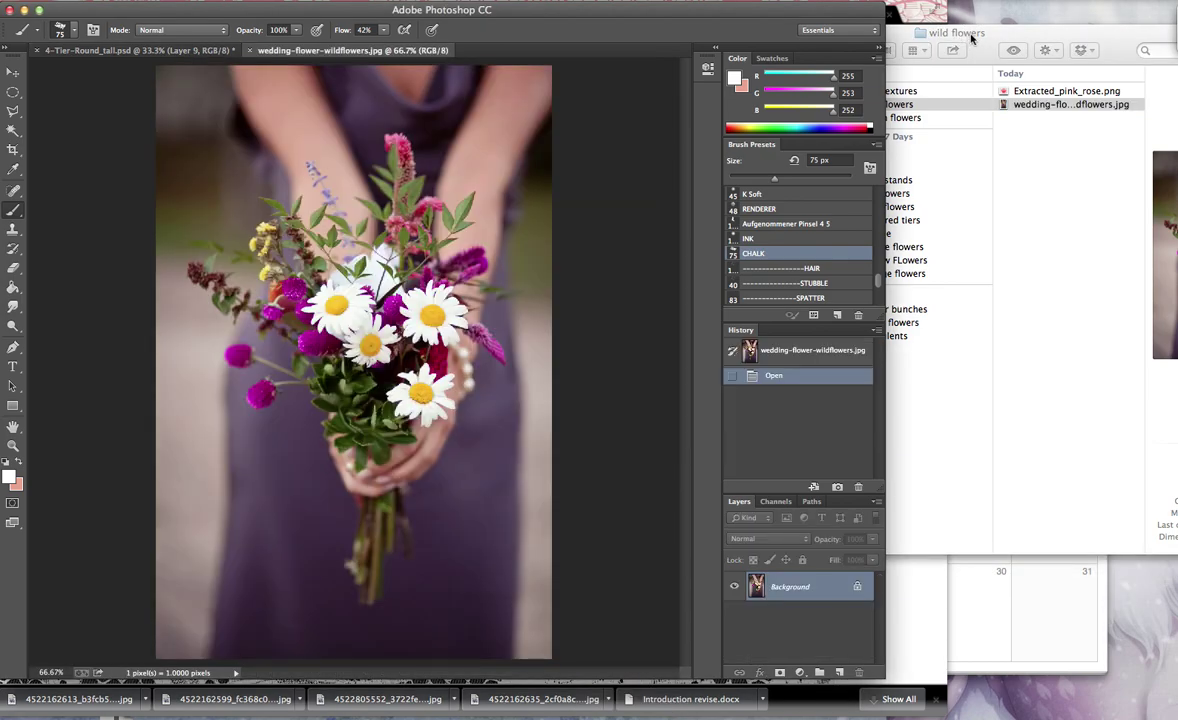
pyautogui.moveTo(960, 40); pyautogui.dragTo(1068, 35)
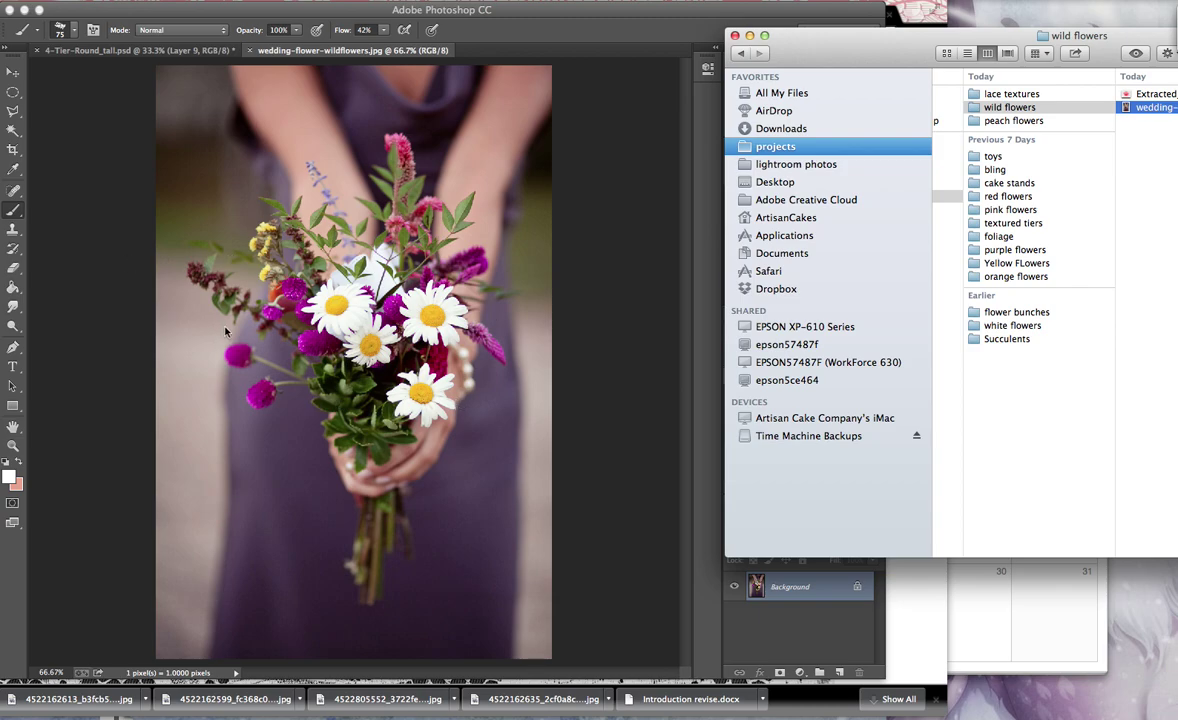
# - Bring Photoshop forward and go to Filter > Topaz Labs for Topaz ReMask 3
pyautogui.click(311, 12)
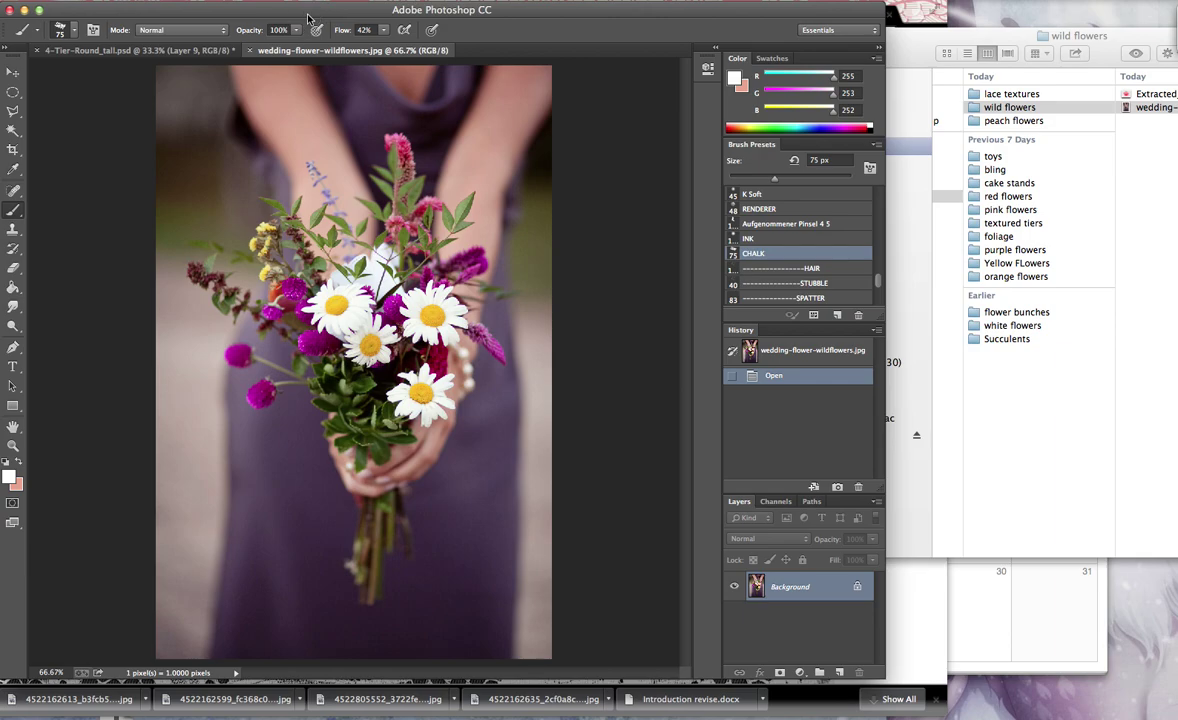
pyautogui.click(330, 0)
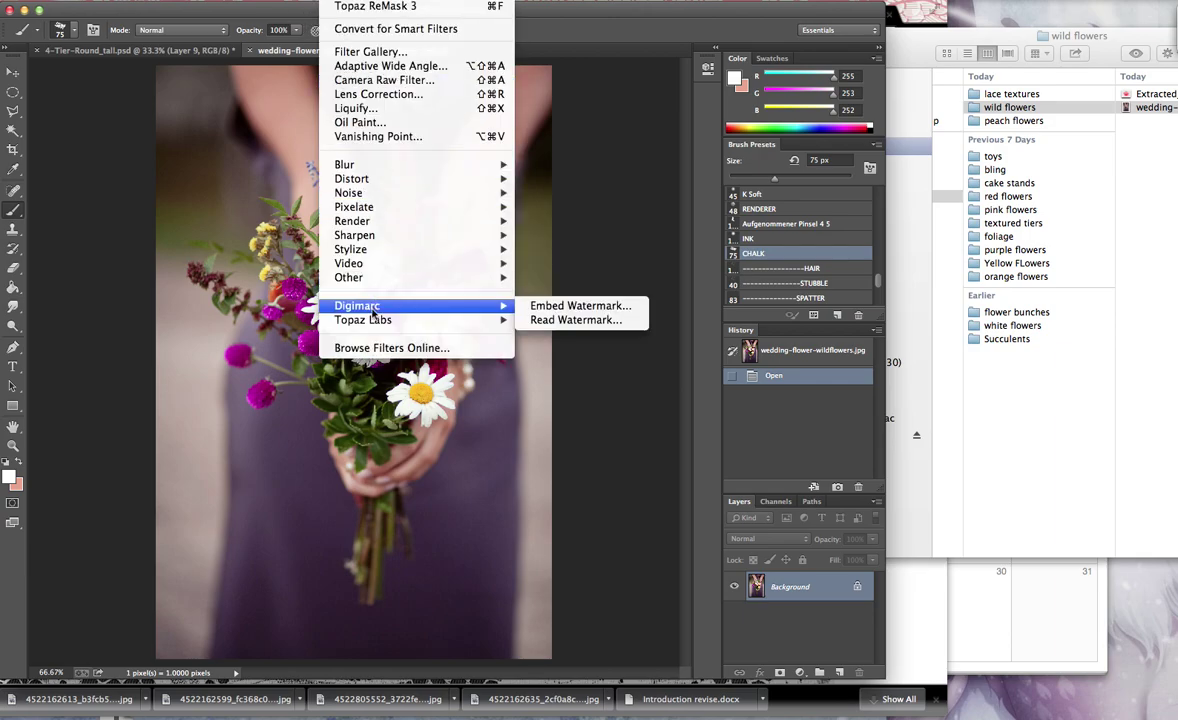
pyautogui.moveTo(370, 320)
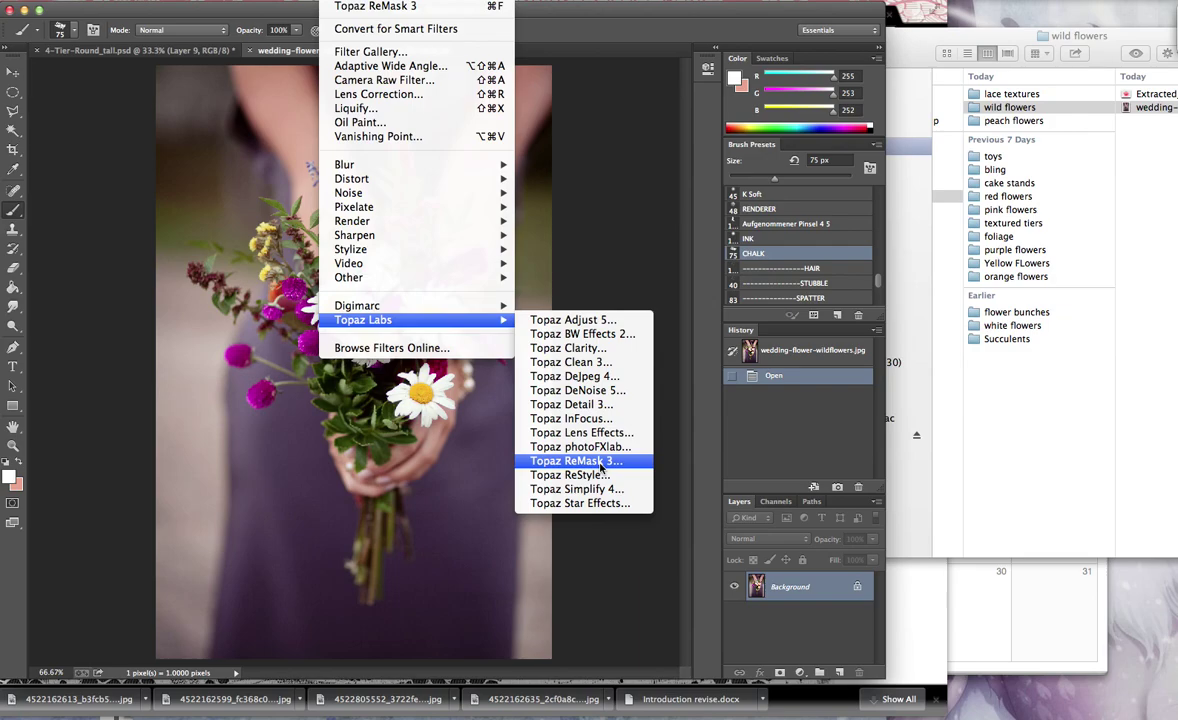
# - Launch Topaz ReMask 3, zoom the preview to 100% and pan to centre the bouquet
pyautogui.click(590, 462)
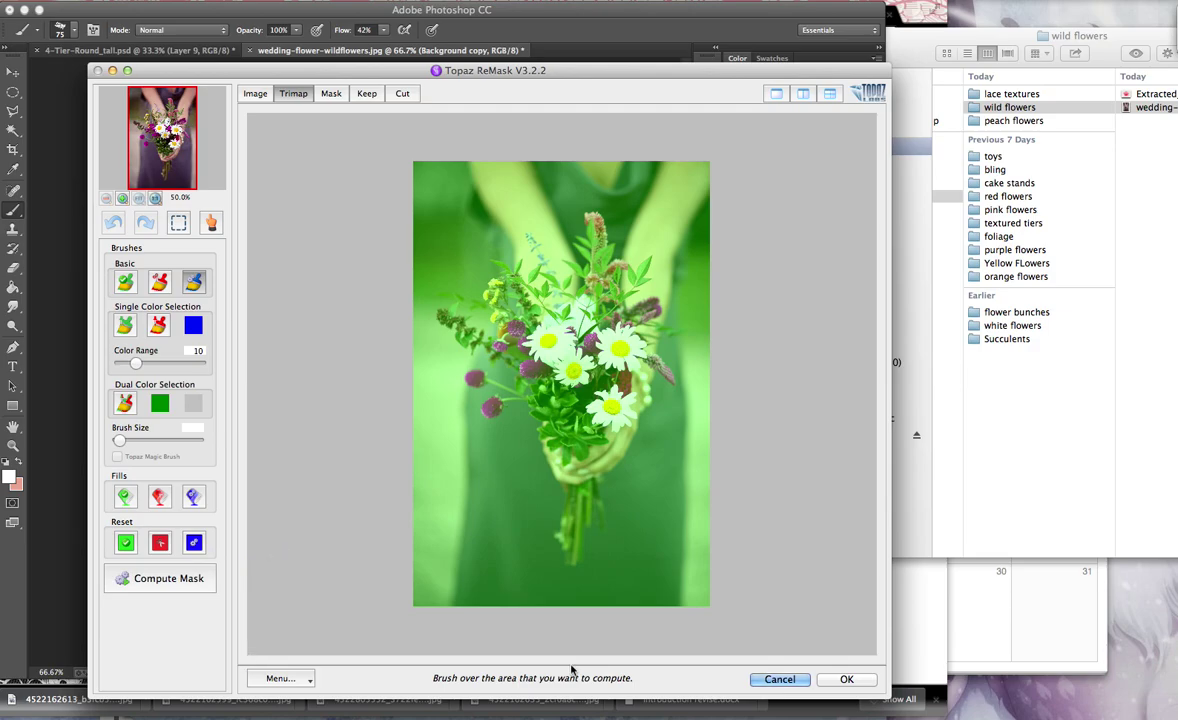
pyautogui.click(122, 197)
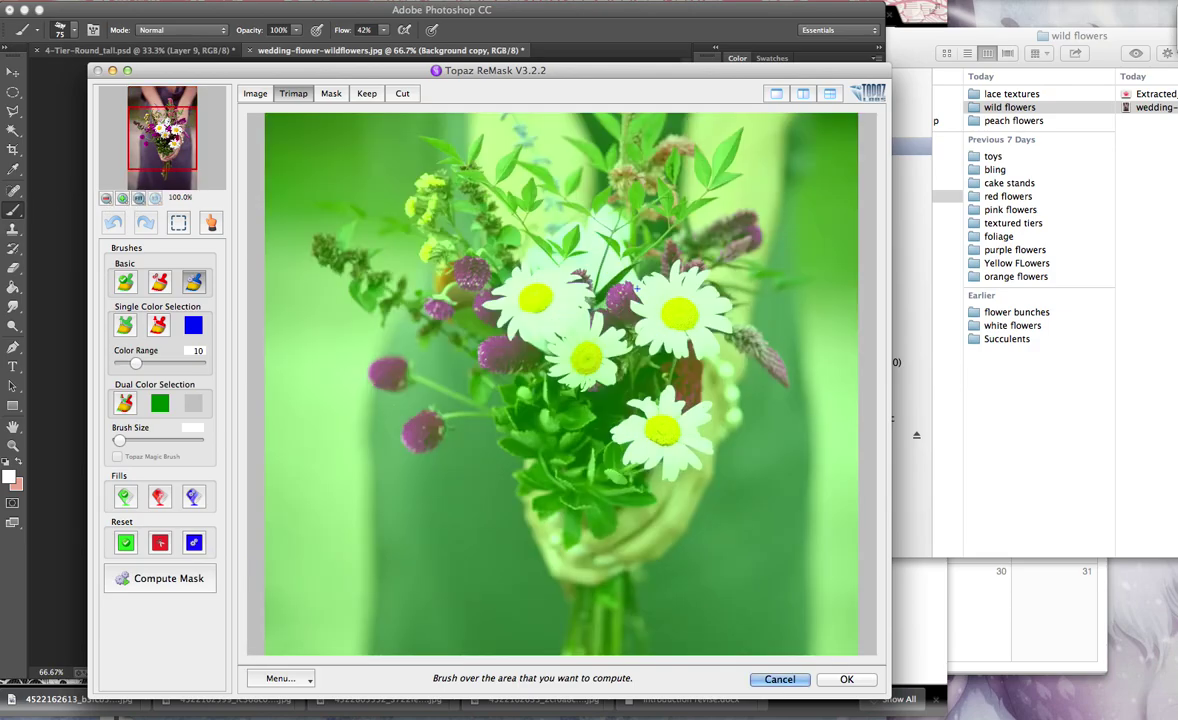
pyautogui.press('space')
pyautogui.moveTo(600, 276); pyautogui.dragTo(555, 380)
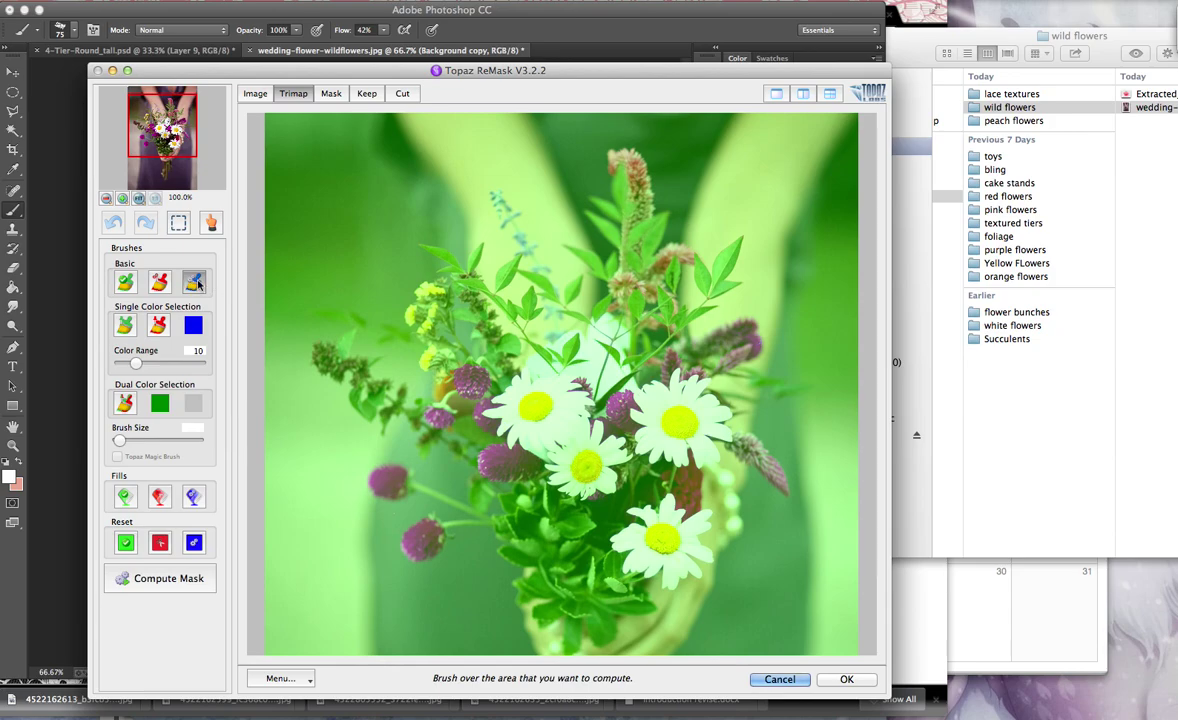
# - Try the keep, cut and compute Basic brushes, ending on compute
pyautogui.click(124, 282)
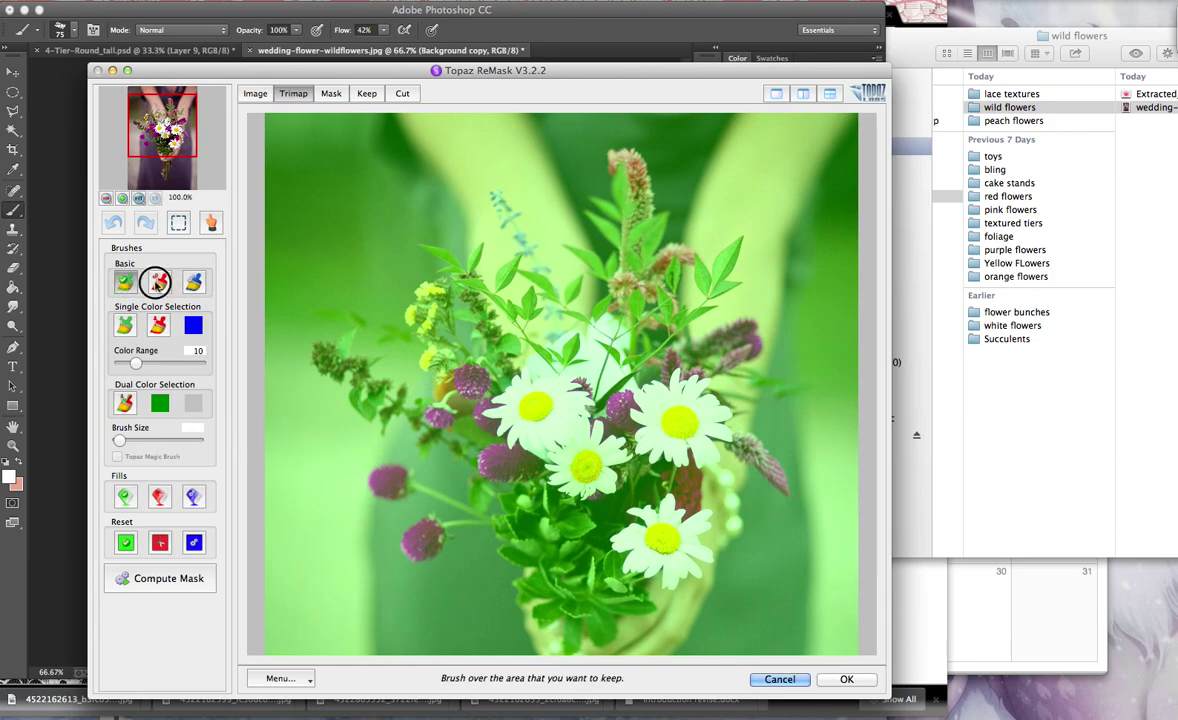
pyautogui.click(157, 282)
pyautogui.click(193, 282)
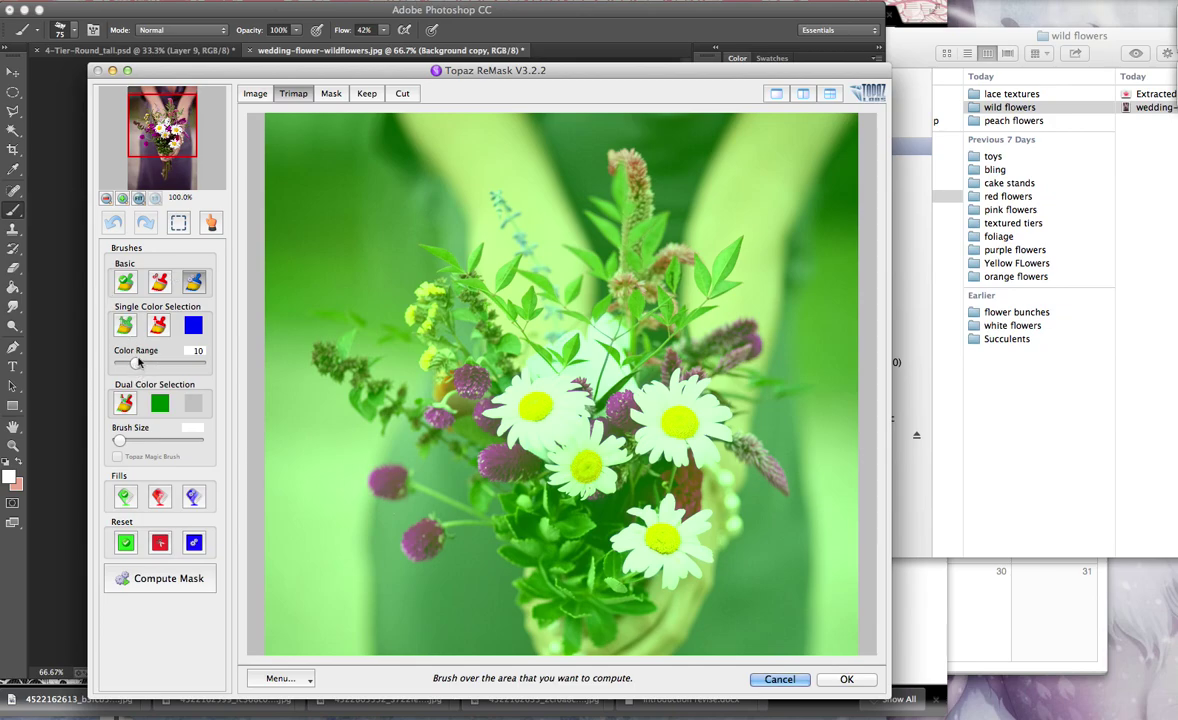
# - Set color range 8 and brush size 50, then paint a compute band around the bouquet edges
pyautogui.moveTo(136, 363)
pyautogui.mouseDown()
pyautogui.moveTo(151, 362)
pyautogui.moveTo(133, 362)
pyautogui.mouseUp()
pyautogui.press(']')
pyautogui.press(']')
pyautogui.press(']')
pyautogui.press(']')
pyautogui.press(']')
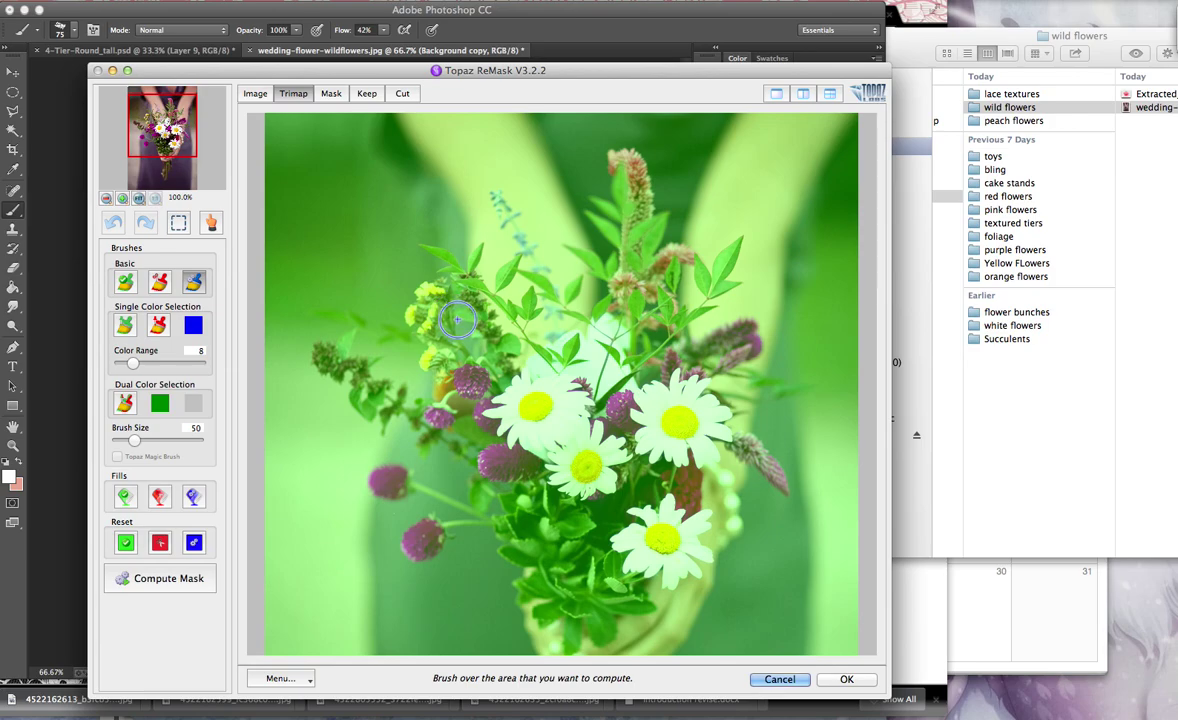
pyautogui.moveTo(473, 281)
pyautogui.mouseDown()
pyautogui.moveTo(435, 248)
pyautogui.moveTo(445, 290)
pyautogui.moveTo(415, 318)
pyautogui.moveTo(410, 344)
pyautogui.moveTo(461, 307)
pyautogui.moveTo(467, 372)
pyautogui.moveTo(491, 367)
pyautogui.moveTo(430, 354)
pyautogui.moveTo(446, 377)
pyautogui.moveTo(420, 403)
pyautogui.moveTo(338, 341)
pyautogui.moveTo(375, 415)
pyautogui.moveTo(364, 382)
pyautogui.moveTo(450, 457)
pyautogui.moveTo(467, 417)
pyautogui.moveTo(484, 417)
pyautogui.moveTo(486, 461)
pyautogui.moveTo(422, 457)
pyautogui.moveTo(470, 500)
pyautogui.moveTo(395, 466)
pyautogui.moveTo(457, 513)
pyautogui.moveTo(428, 535)
pyautogui.moveTo(480, 507)
pyautogui.moveTo(496, 481)
pyautogui.moveTo(501, 550)
pyautogui.moveTo(621, 571)
pyautogui.moveTo(603, 580)
pyautogui.moveTo(614, 568)
pyautogui.moveTo(673, 577)
pyautogui.moveTo(706, 545)
pyautogui.moveTo(687, 477)
pyautogui.moveTo(694, 441)
pyautogui.moveTo(728, 445)
pyautogui.moveTo(775, 495)
pyautogui.moveTo(720, 414)
pyautogui.moveTo(688, 396)
pyautogui.moveTo(734, 391)
pyautogui.moveTo(749, 375)
pyautogui.moveTo(790, 392)
pyautogui.moveTo(673, 322)
pyautogui.moveTo(731, 263)
pyautogui.moveTo(711, 257)
pyautogui.moveTo(695, 275)
pyautogui.moveTo(669, 275)
pyautogui.moveTo(667, 229)
pyautogui.moveTo(637, 161)
pyautogui.moveTo(608, 160)
pyautogui.moveTo(613, 189)
pyautogui.moveTo(596, 221)
pyautogui.moveTo(610, 263)
pyautogui.moveTo(566, 256)
pyautogui.moveTo(606, 307)
pyautogui.moveTo(568, 319)
pyautogui.moveTo(554, 310)
pyautogui.moveTo(513, 230)
pyautogui.moveTo(539, 316)
pyautogui.moveTo(496, 274)
pyautogui.moveTo(467, 325)
pyautogui.mouseUp()
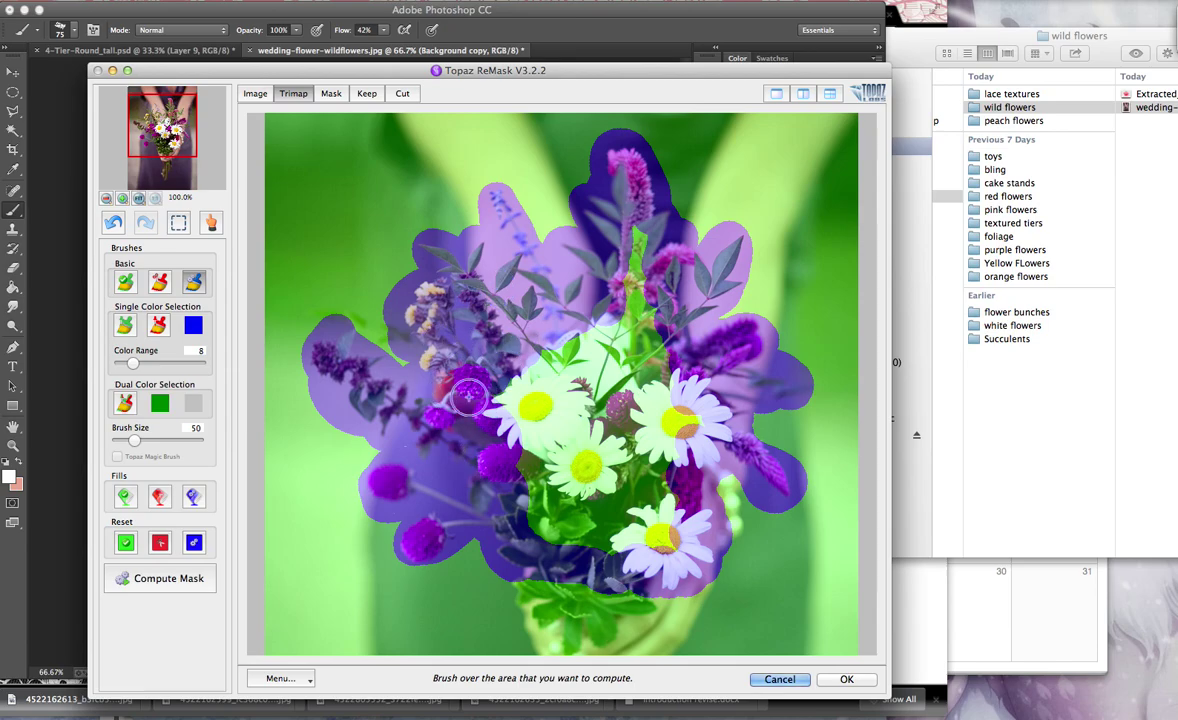
# - Fill the background outside the blue band as cut with the red Fill tool, then compute the mask
pyautogui.click(158, 499)
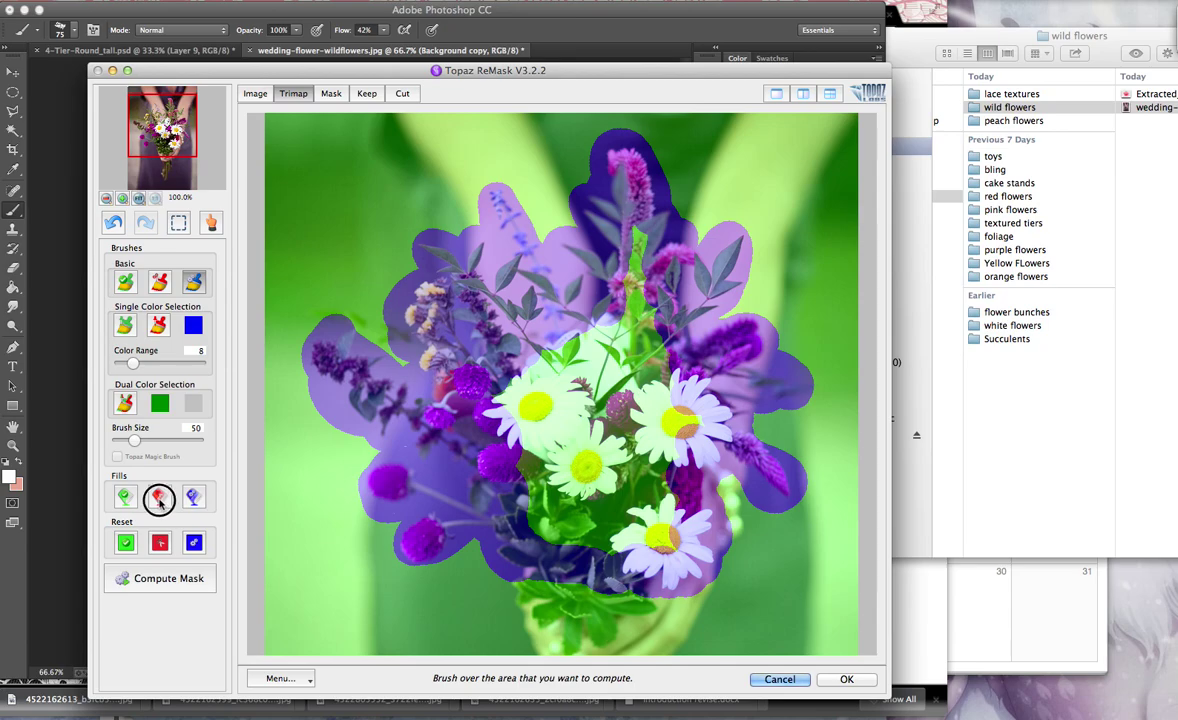
pyautogui.click(322, 238)
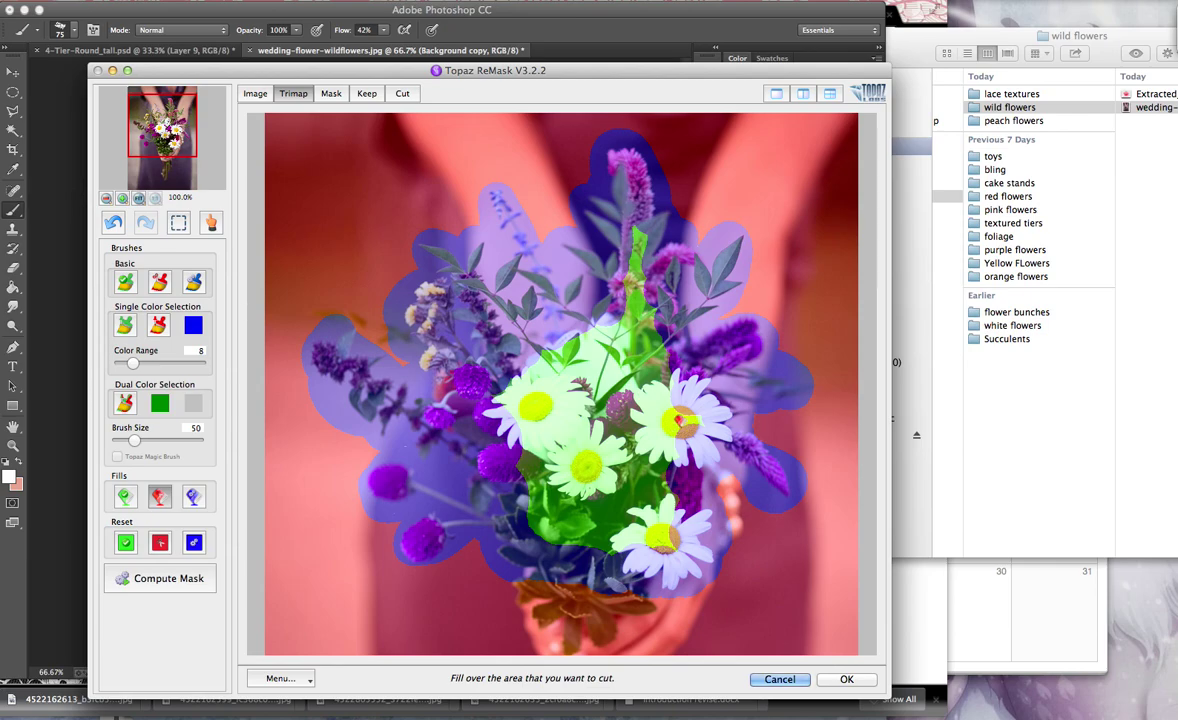
pyautogui.click(174, 579)
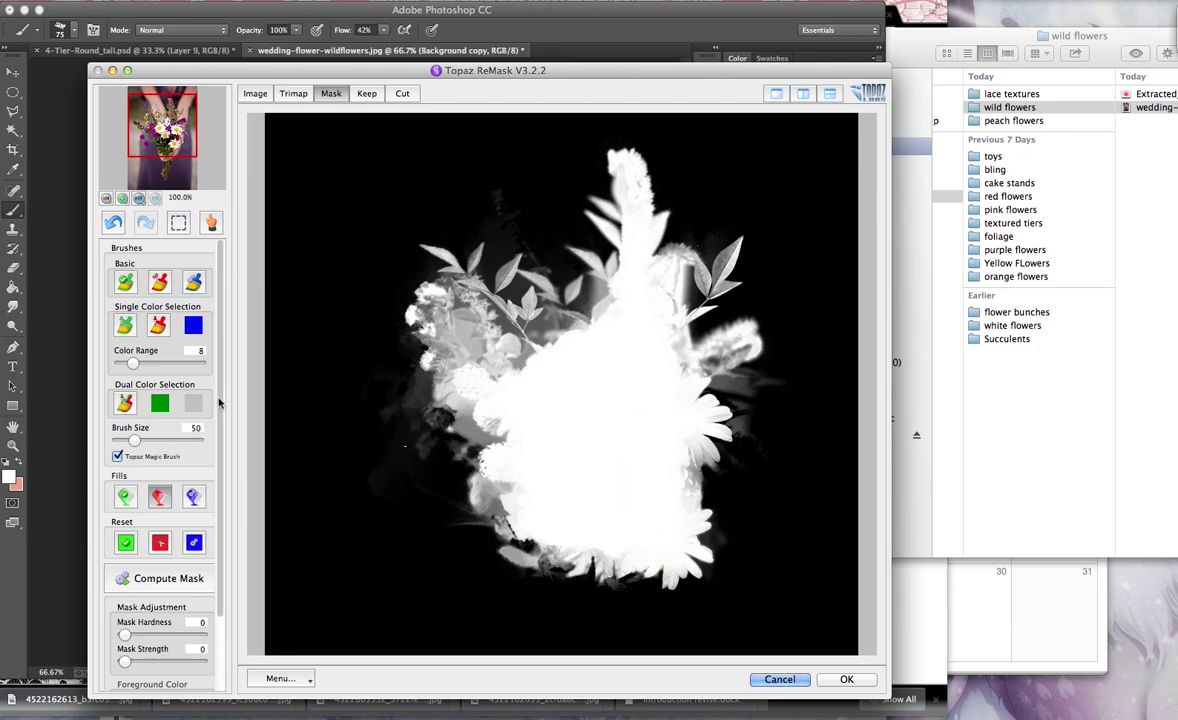
# - Recompute the mask edges around the right-side leaves, lower daisy and left side, undoing a stray mark
pyautogui.click(193, 282)
pyautogui.moveTo(572, 388)
pyautogui.mouseDown()
pyautogui.moveTo(700, 281)
pyautogui.moveTo(737, 308)
pyautogui.moveTo(677, 271)
pyautogui.moveTo(695, 322)
pyautogui.moveTo(702, 296)
pyautogui.moveTo(725, 348)
pyautogui.mouseUp()
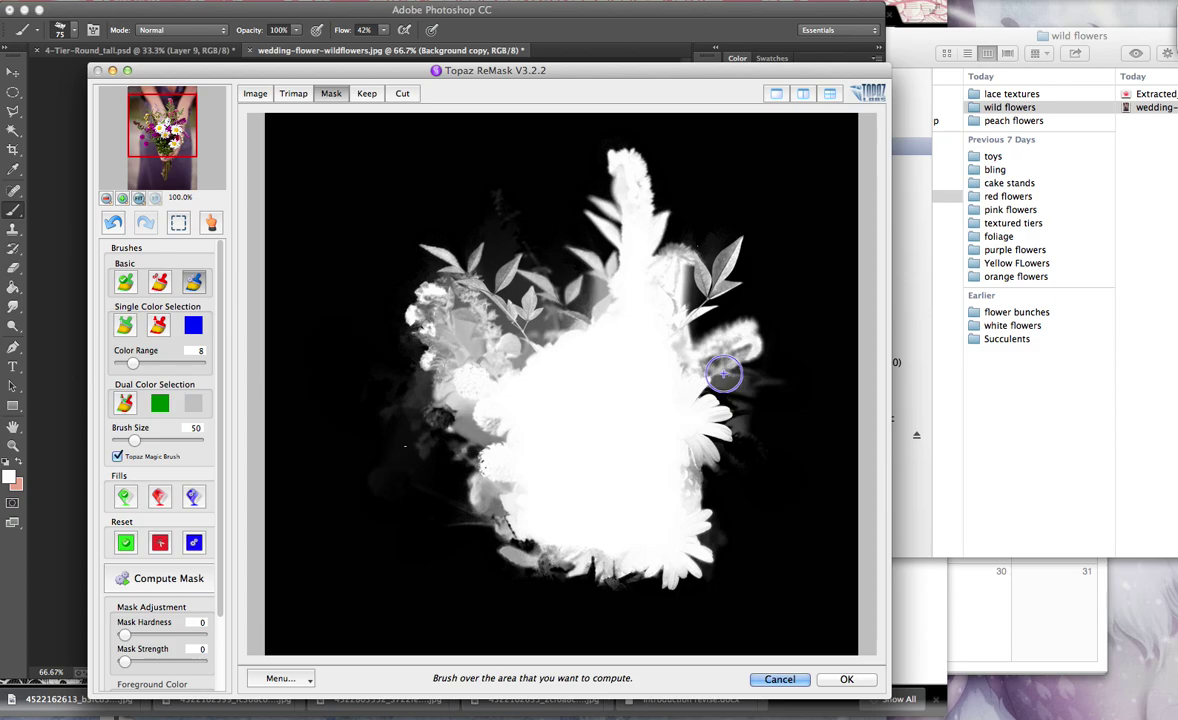
pyautogui.click(714, 366)
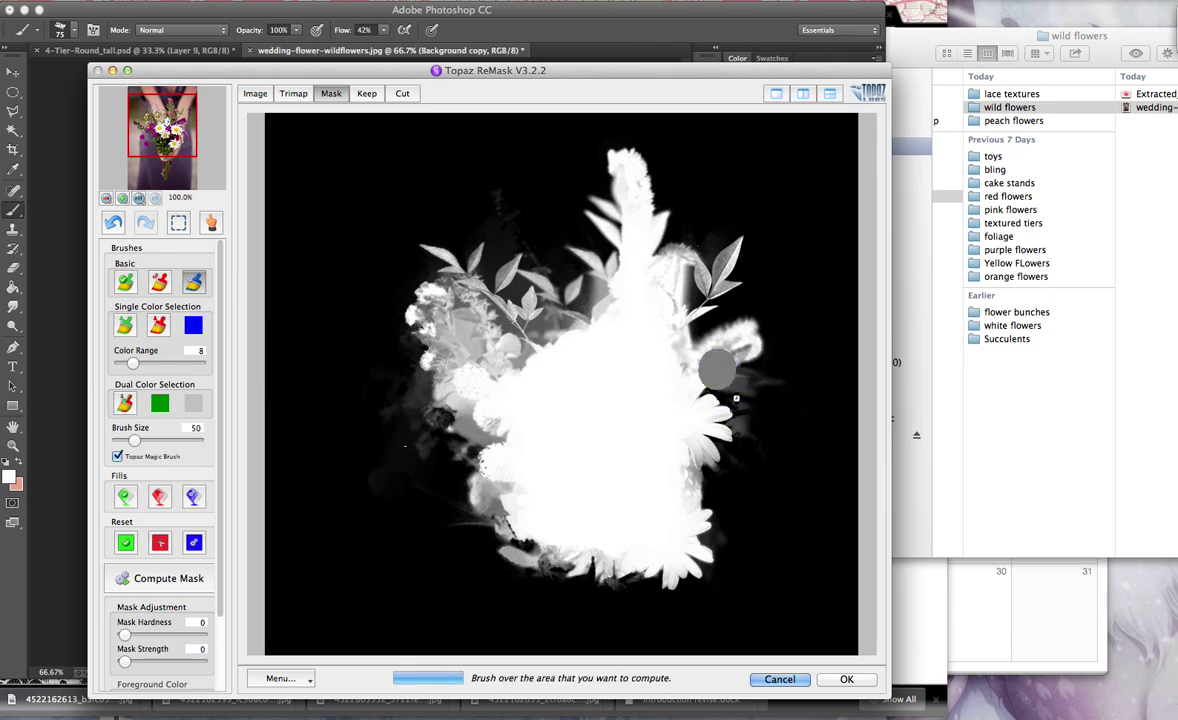
pyautogui.click(748, 320)
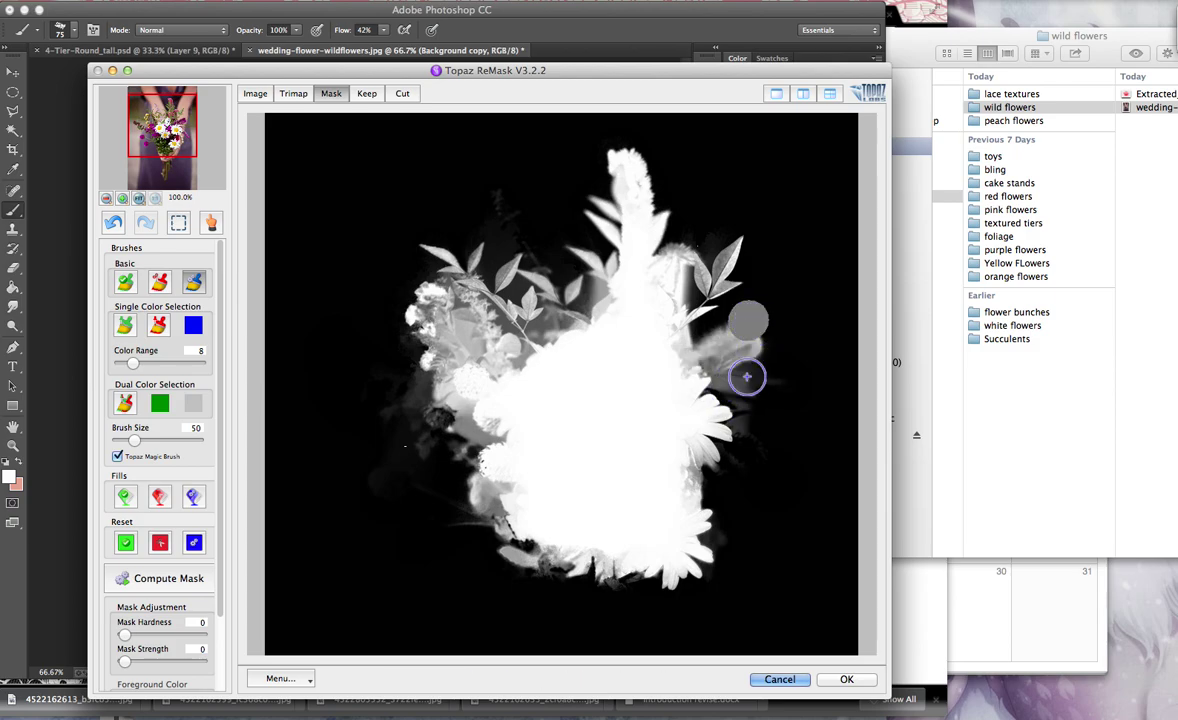
pyautogui.click(695, 479)
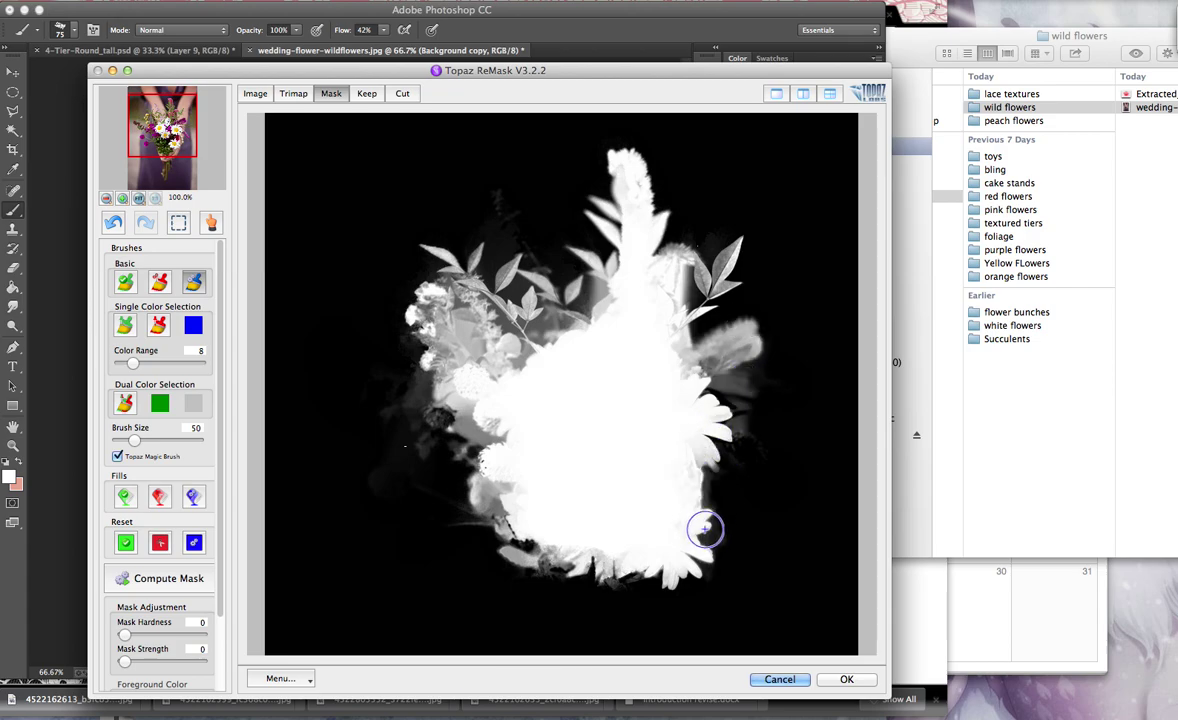
pyautogui.click(439, 385)
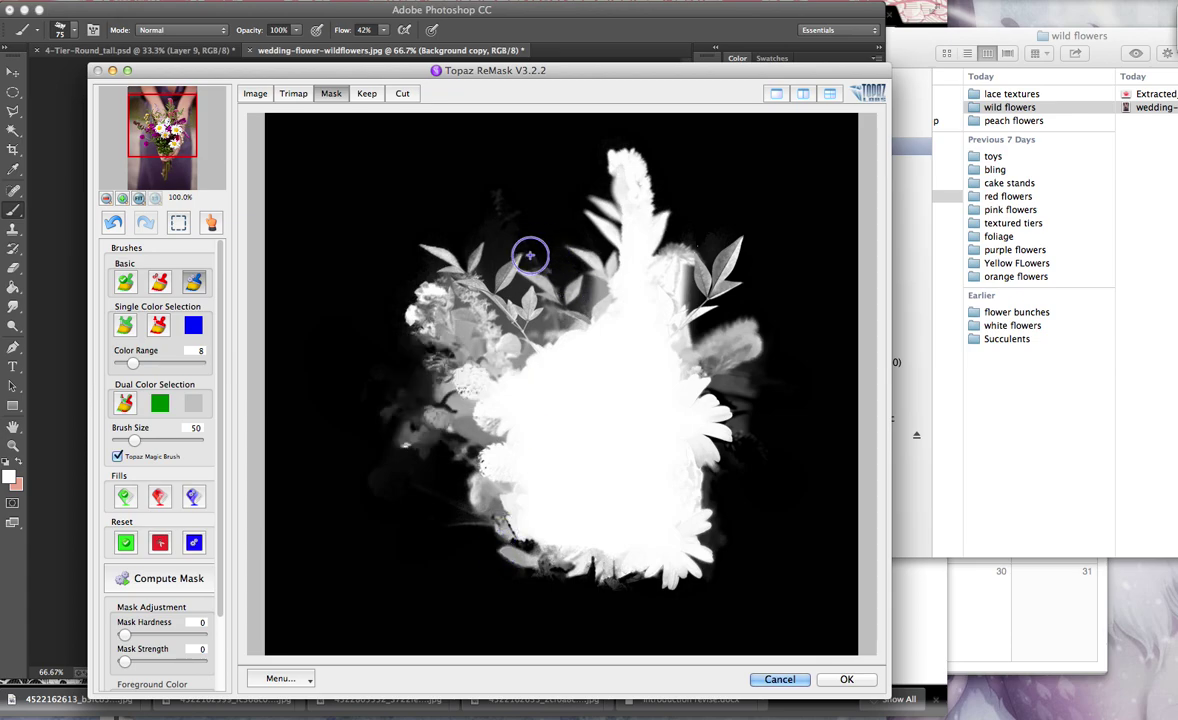
pyautogui.press('[')
pyautogui.press('[')
pyautogui.press('[')
pyautogui.moveTo(530, 252); pyautogui.dragTo(508, 198)
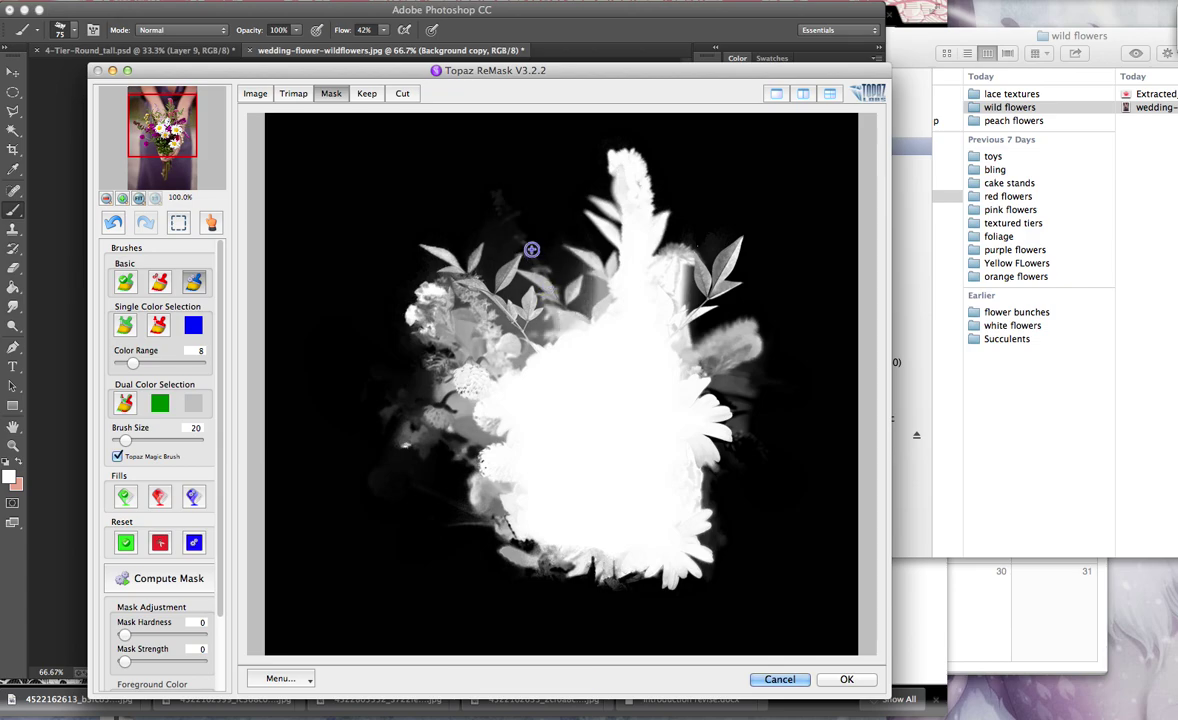
pyautogui.press('super+z')
# - Restore the thin top stem, left-side flowers and upper-right leaves with a size-1 Keep brush
pyautogui.click(124, 282)
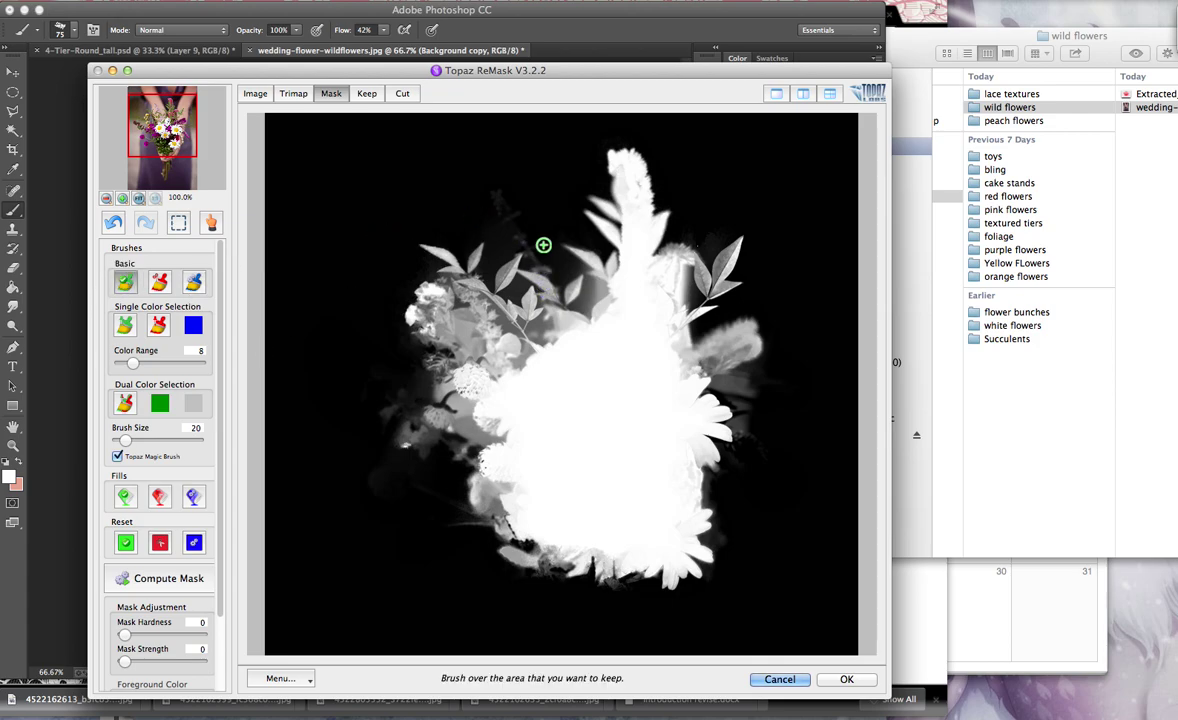
pyautogui.press('[')
pyautogui.press('[')
pyautogui.press('[')
pyautogui.press('[')
pyautogui.moveTo(528, 252)
pyautogui.mouseDown()
pyautogui.moveTo(501, 202)
pyautogui.moveTo(542, 273)
pyautogui.mouseUp()
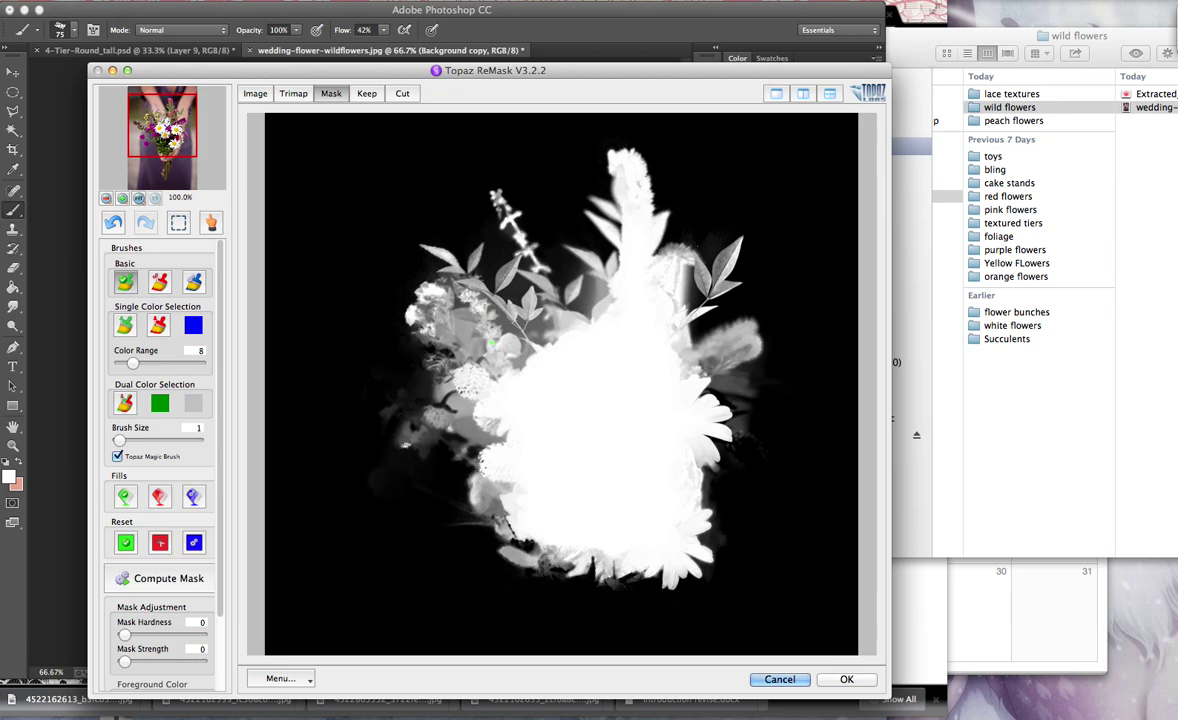
pyautogui.moveTo(494, 344)
pyautogui.mouseDown()
pyautogui.moveTo(466, 400)
pyautogui.moveTo(413, 430)
pyautogui.moveTo(457, 439)
pyautogui.moveTo(449, 463)
pyautogui.moveTo(445, 452)
pyautogui.mouseUp()
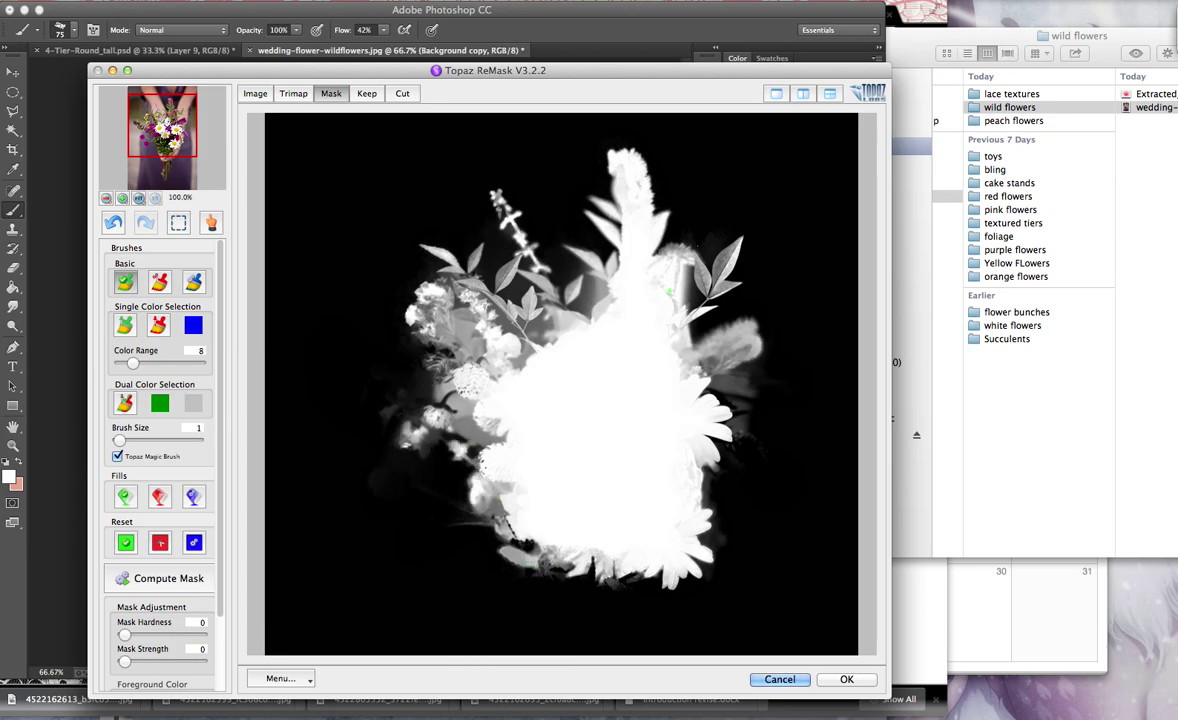
pyautogui.moveTo(684, 254); pyautogui.dragTo(672, 338)
pyautogui.click(159, 284)
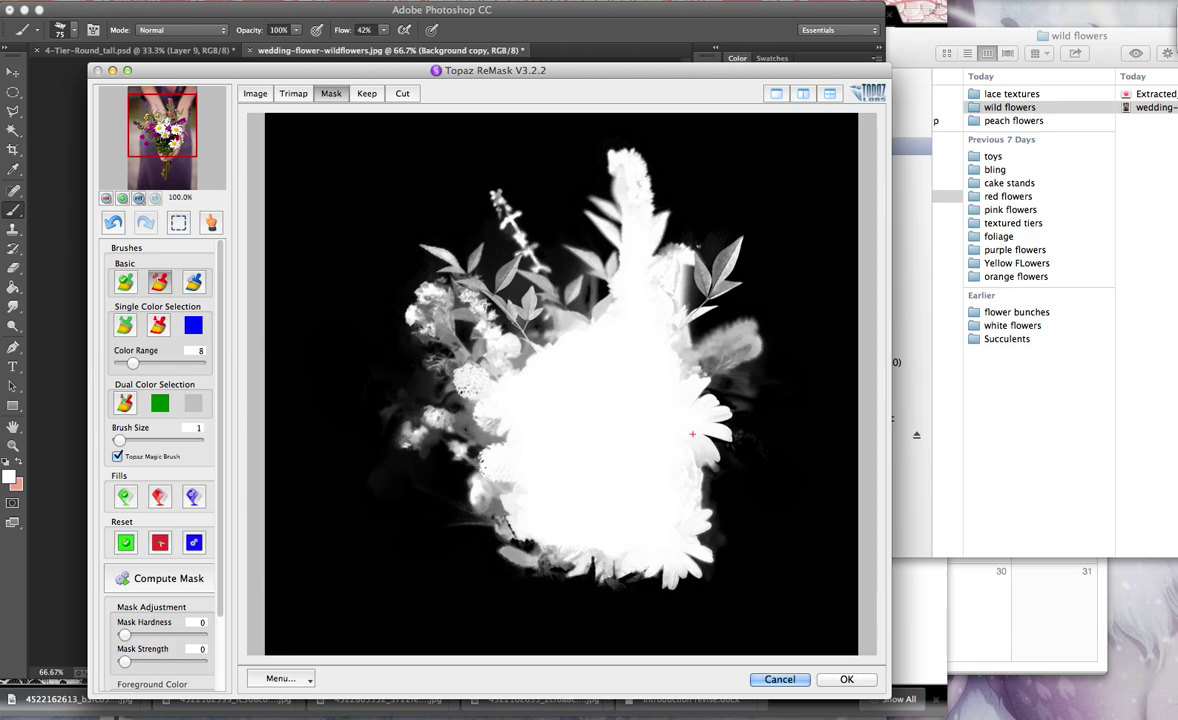
# - Apply the ReMask result and delete the original Background layer, leaving the bouquet on transparency
pyautogui.click(833, 679)
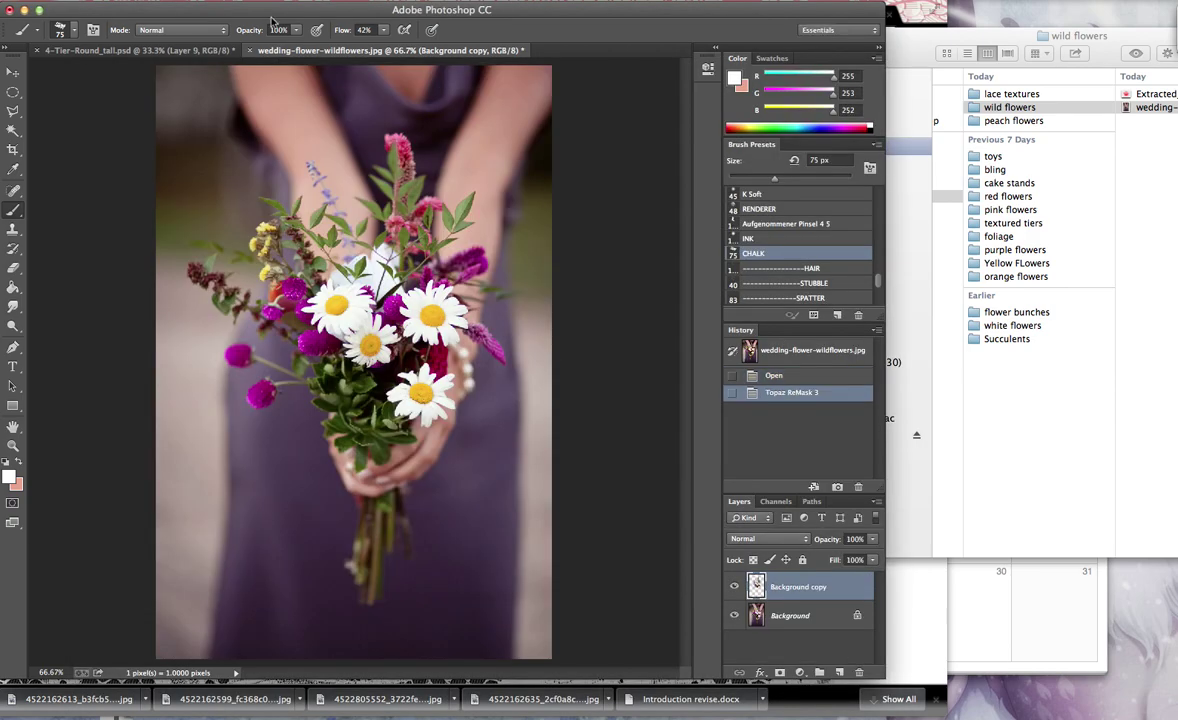
pyautogui.click(12, 73)
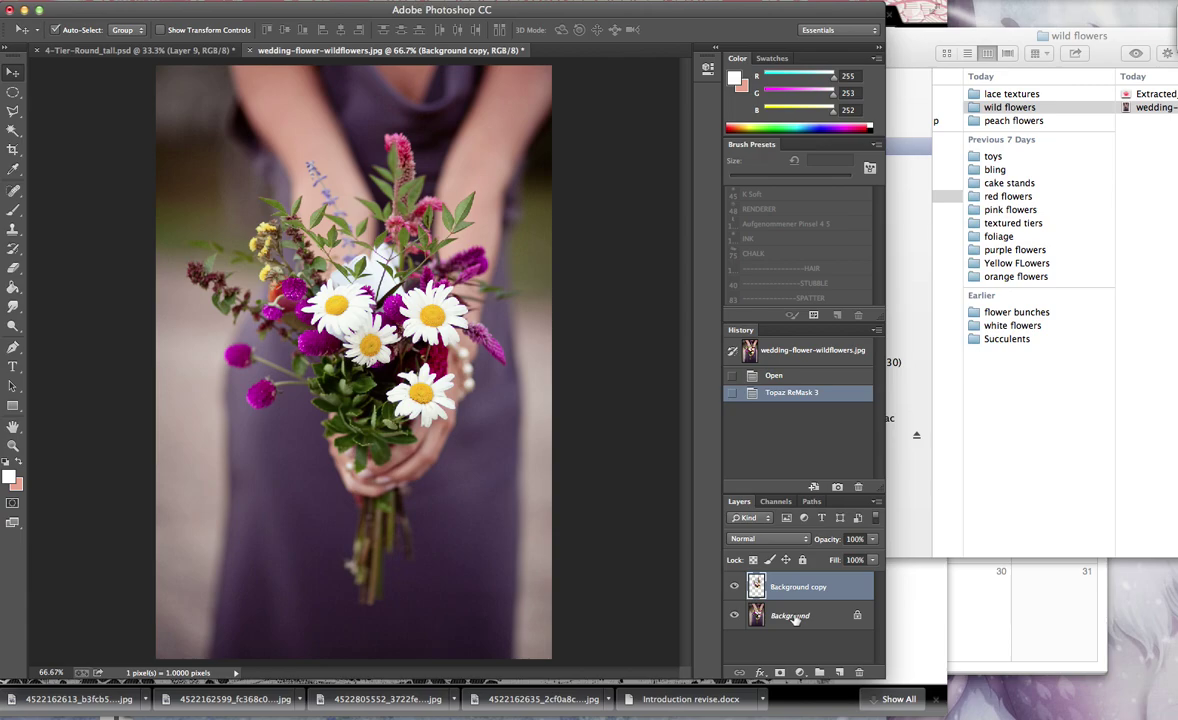
pyautogui.moveTo(827, 622); pyautogui.dragTo(858, 672)
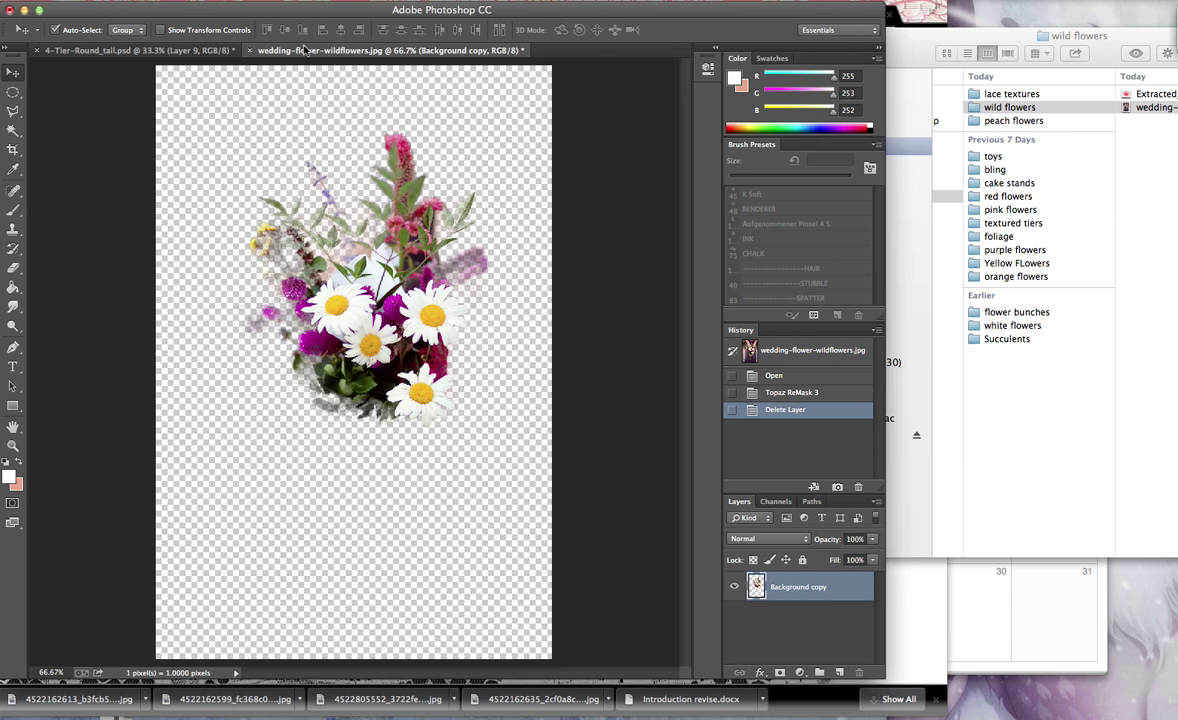
# - Copy the cut-out bouquet into the cake sketch, enlarged and slightly tilted on the top tier
pyautogui.moveTo(298, 52); pyautogui.dragTo(528, 87)
pyautogui.moveTo(733, 347); pyautogui.dragTo(424, 258)
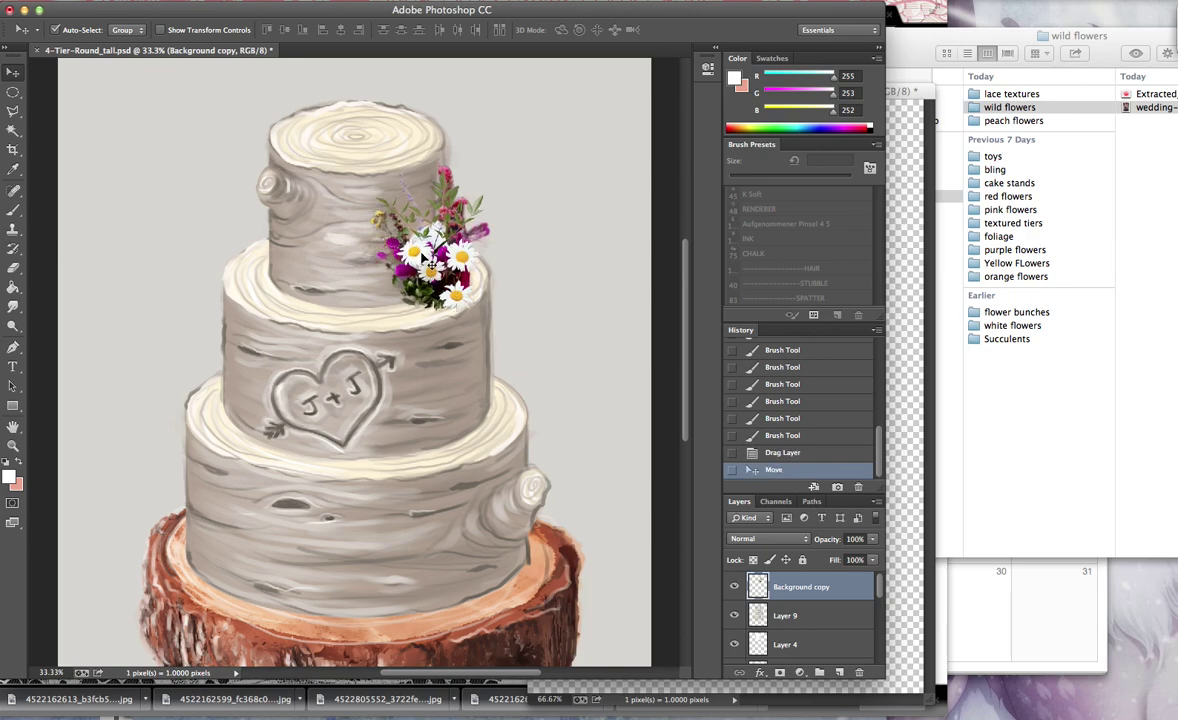
pyautogui.press('super+t')
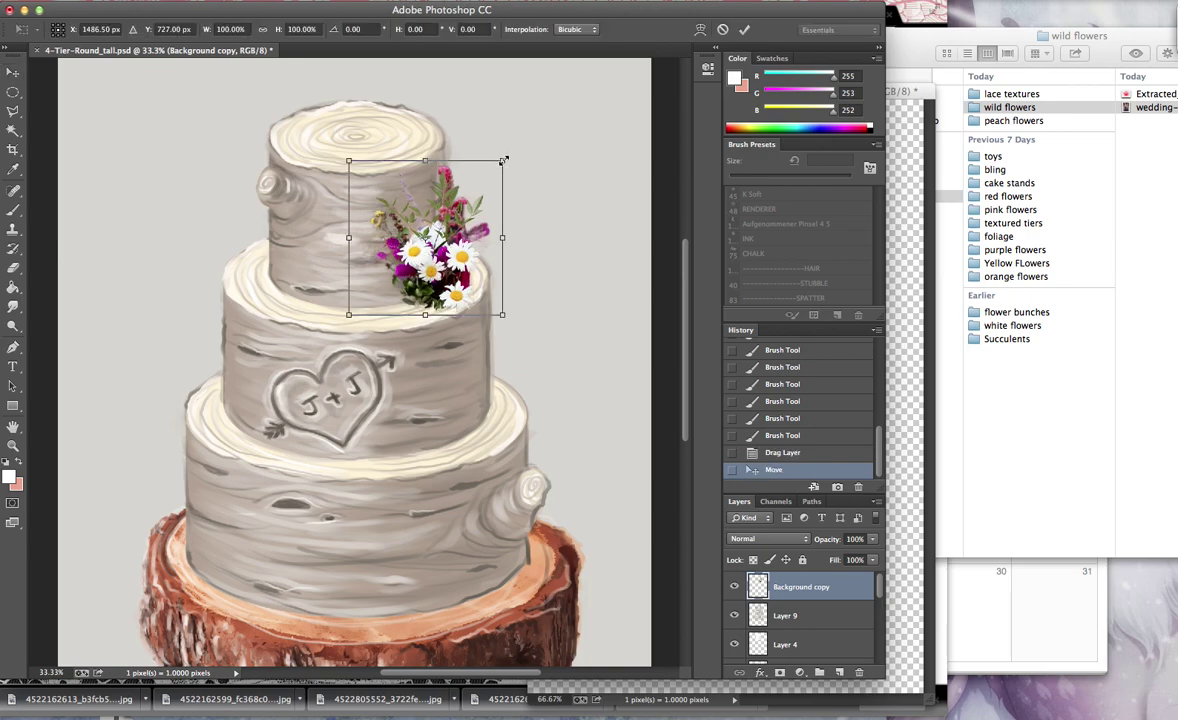
pyautogui.moveTo(503, 160); pyautogui.dragTo(562, 107)
pyautogui.moveTo(462, 298); pyautogui.dragTo(453, 249)
pyautogui.moveTo(578, 58); pyautogui.dragTo(478, 205)
pyautogui.doubleClick(421, 233)
pyautogui.moveTo(421, 240); pyautogui.dragTo(433, 246)
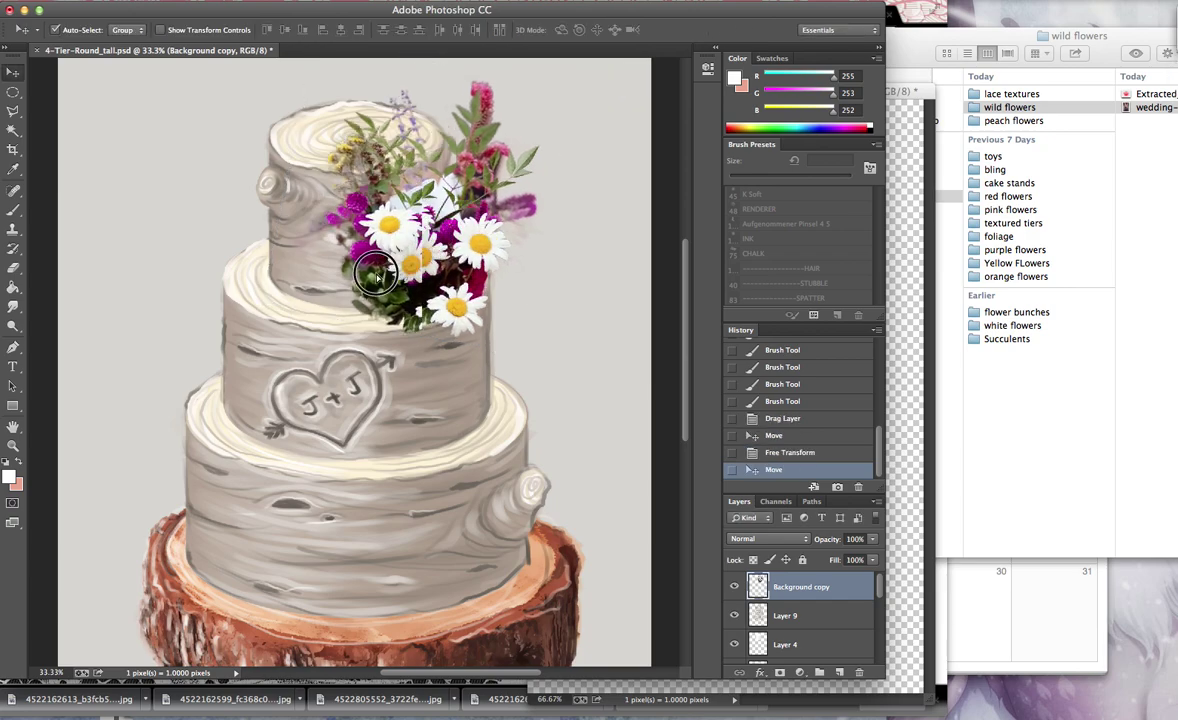
# - Add a horizontally mirrored, resized bouquet copy on the middle tier's left
pyautogui.moveTo(376, 275); pyautogui.dragTo(237, 380)
pyautogui.hotkey('ctrl', 't')
pyautogui.moveTo(100, 334); pyautogui.dragTo(546, 360)
pyautogui.moveTo(461, 360); pyautogui.dragTo(255, 345)
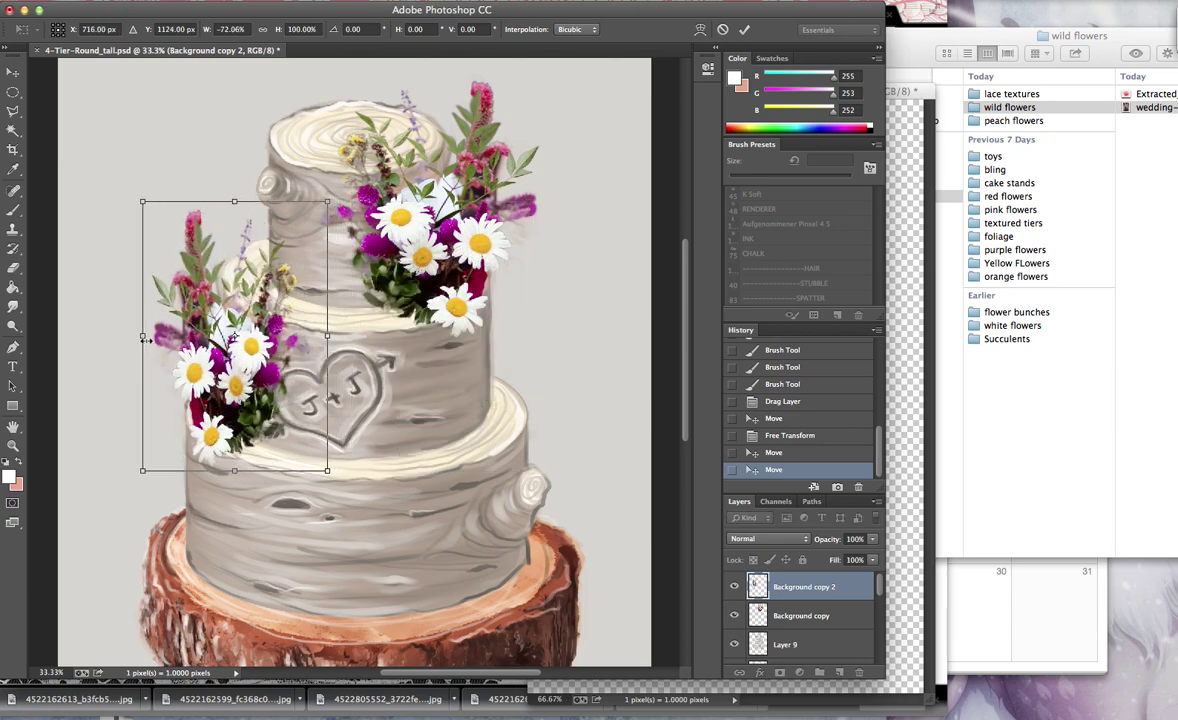
pyautogui.moveTo(144, 338); pyautogui.dragTo(108, 336)
pyautogui.moveTo(326, 204); pyautogui.dragTo(307, 226)
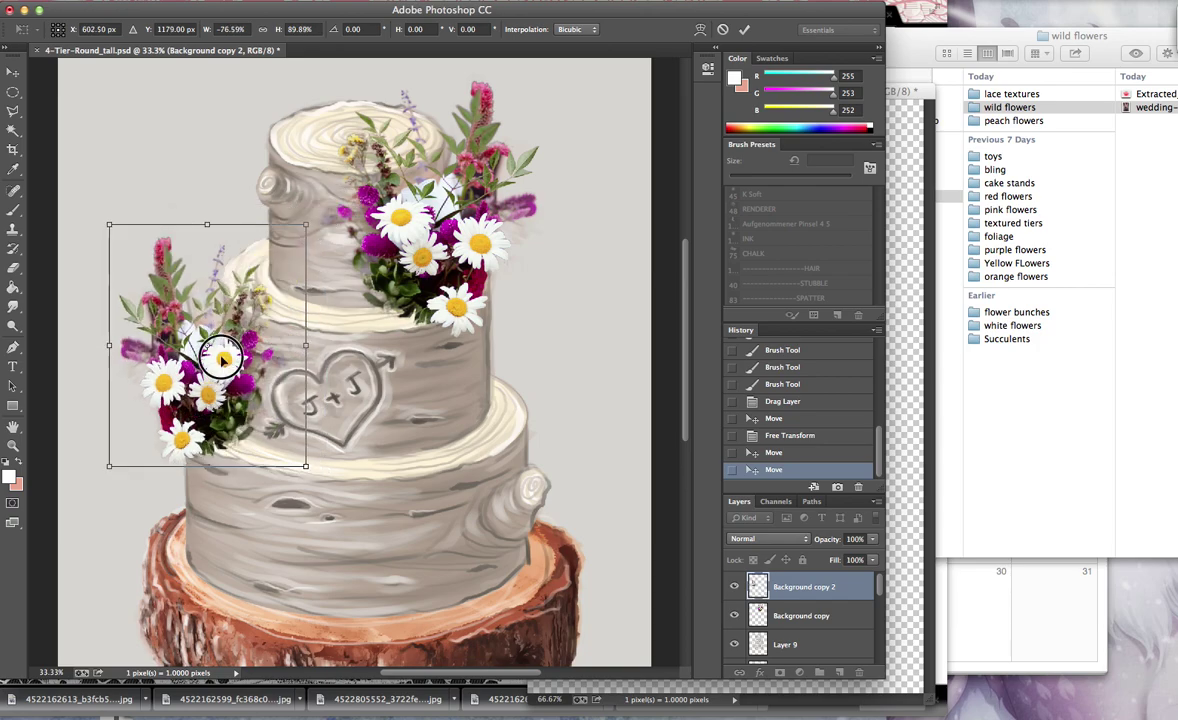
pyautogui.moveTo(222, 362)
pyautogui.mouseDown()
pyautogui.moveTo(229, 334)
pyautogui.moveTo(215, 338)
pyautogui.mouseUp()
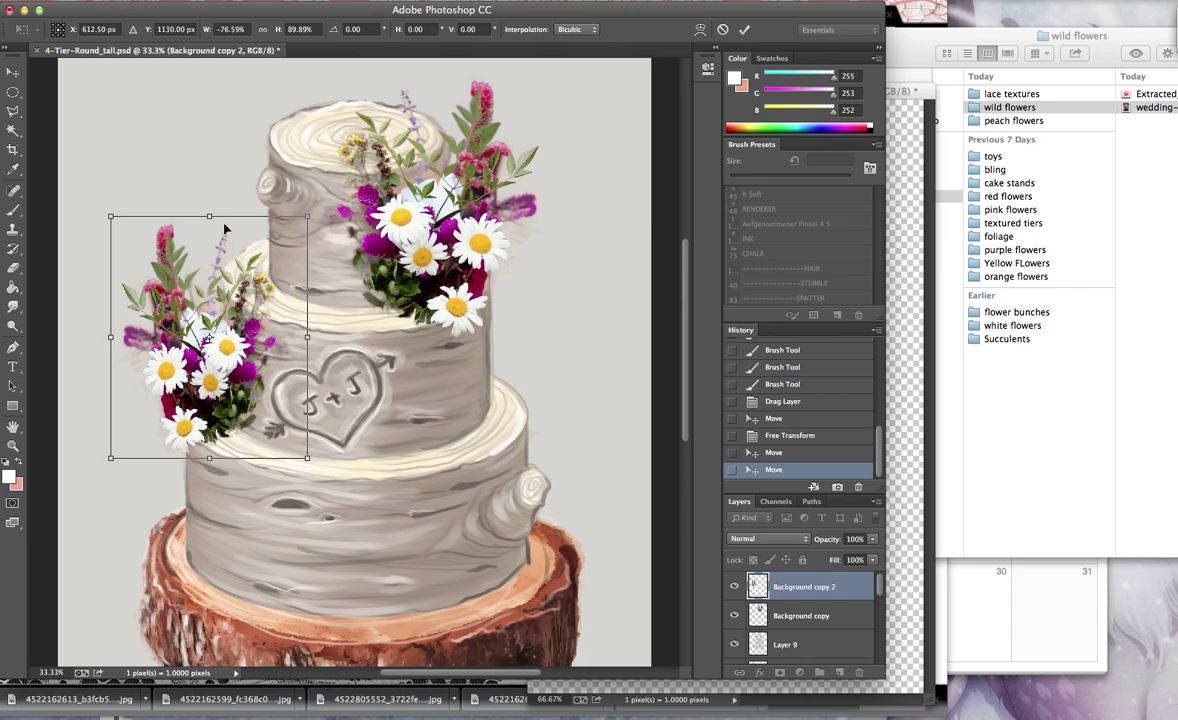
pyautogui.moveTo(207, 226); pyautogui.dragTo(207, 232)
pyautogui.press('Return')
# - Duplicate the top bouquet onto the bottom tier, squashed, shrunk and tilted about 6°
pyautogui.click(438, 222)
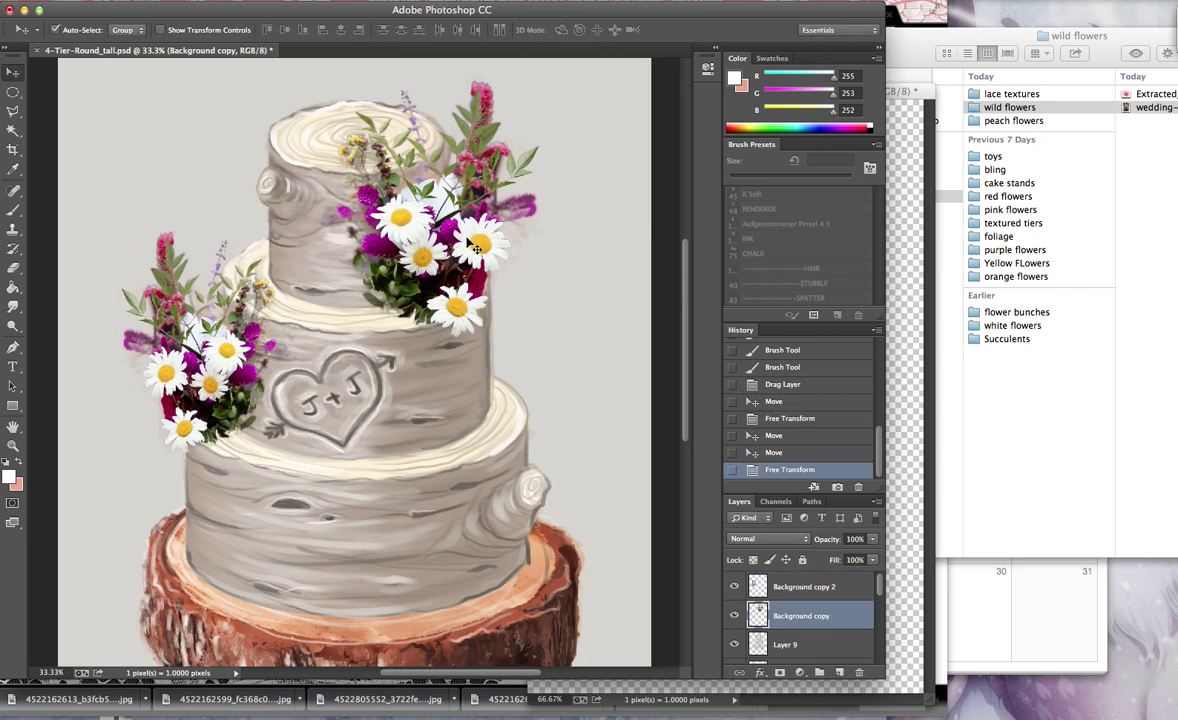
pyautogui.moveTo(476, 247); pyautogui.dragTo(458, 554)
pyautogui.hotkey('ctrl', 't')
pyautogui.moveTo(398, 392); pyautogui.dragTo(407, 423)
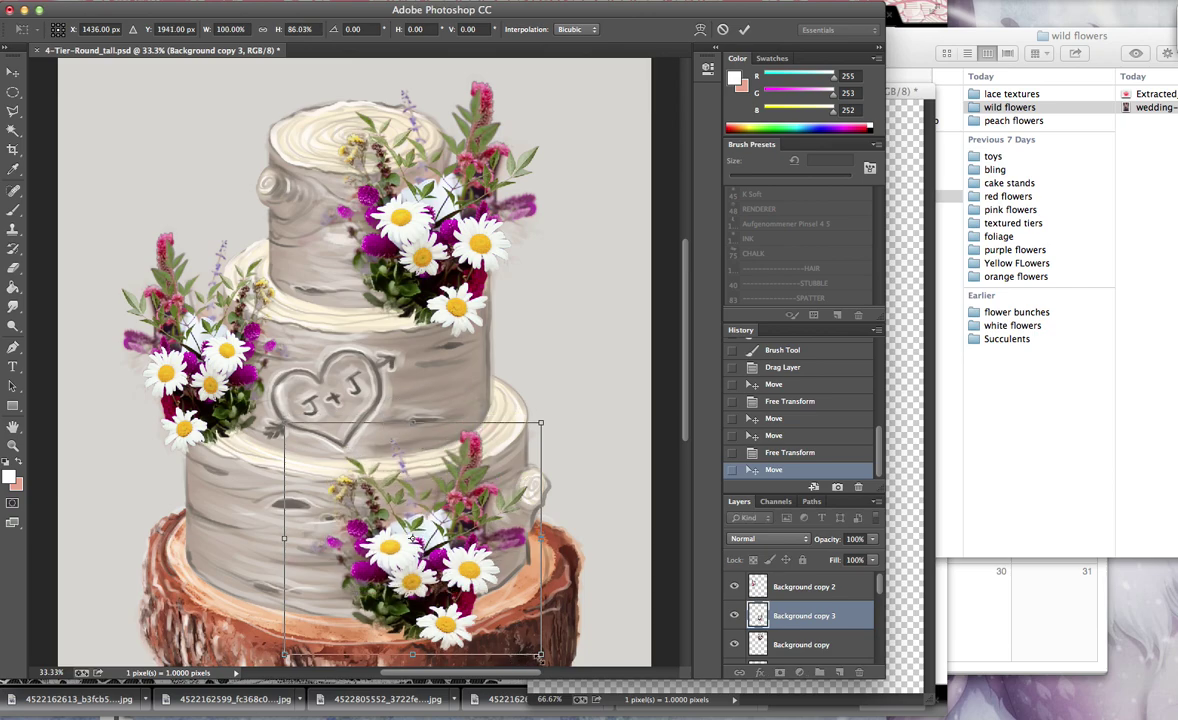
pyautogui.moveTo(540, 655); pyautogui.dragTo(525, 647)
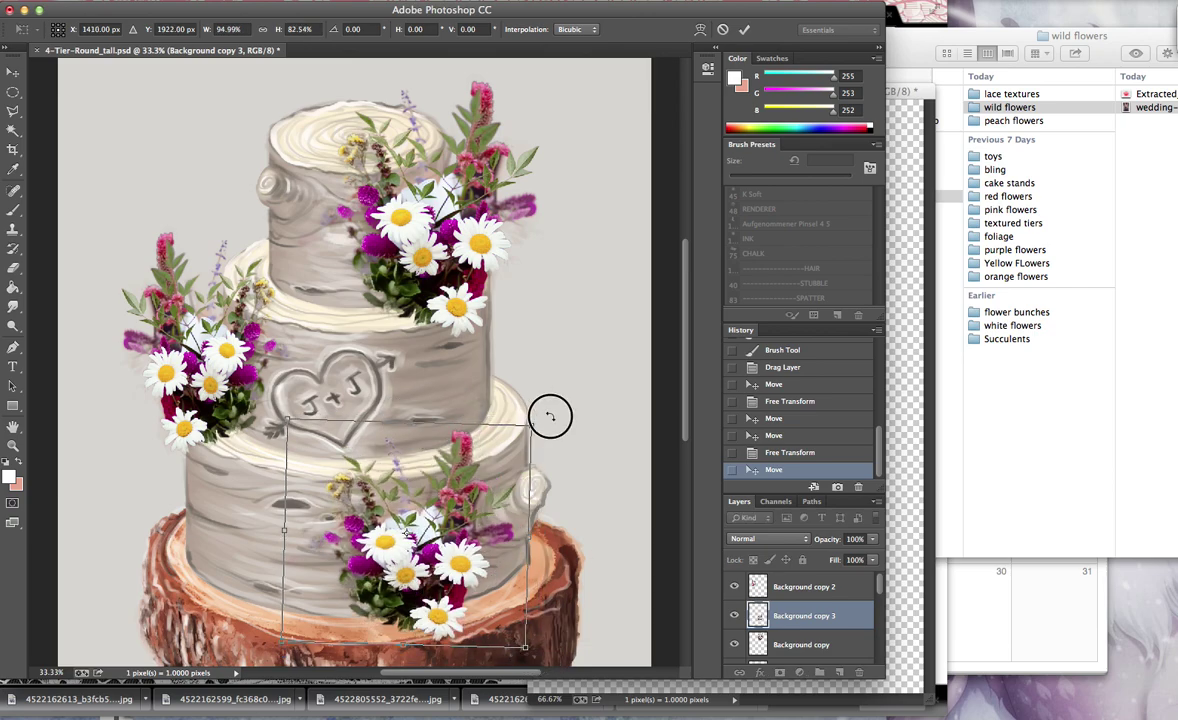
pyautogui.moveTo(551, 417); pyautogui.dragTo(557, 424)
pyautogui.press('Return')
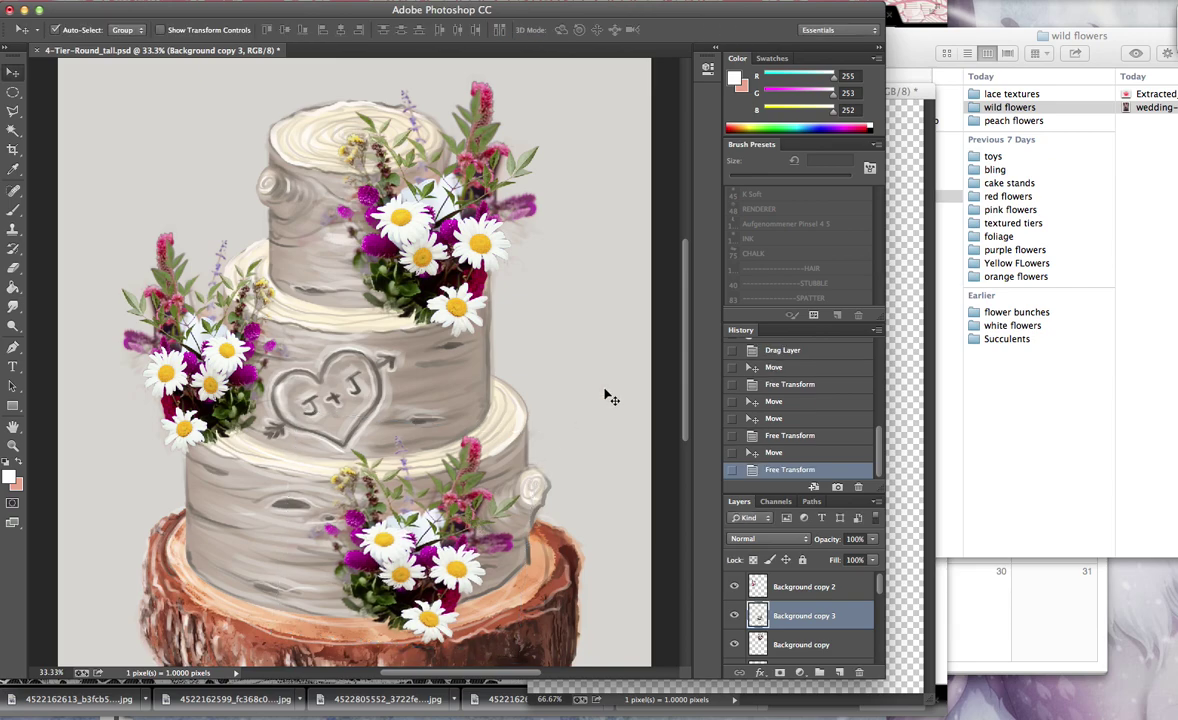
# - Sample a daisy with the Clone Stamp and paint two strokes of daisies into the bottom-tier bouquet
pyautogui.click(13, 93)
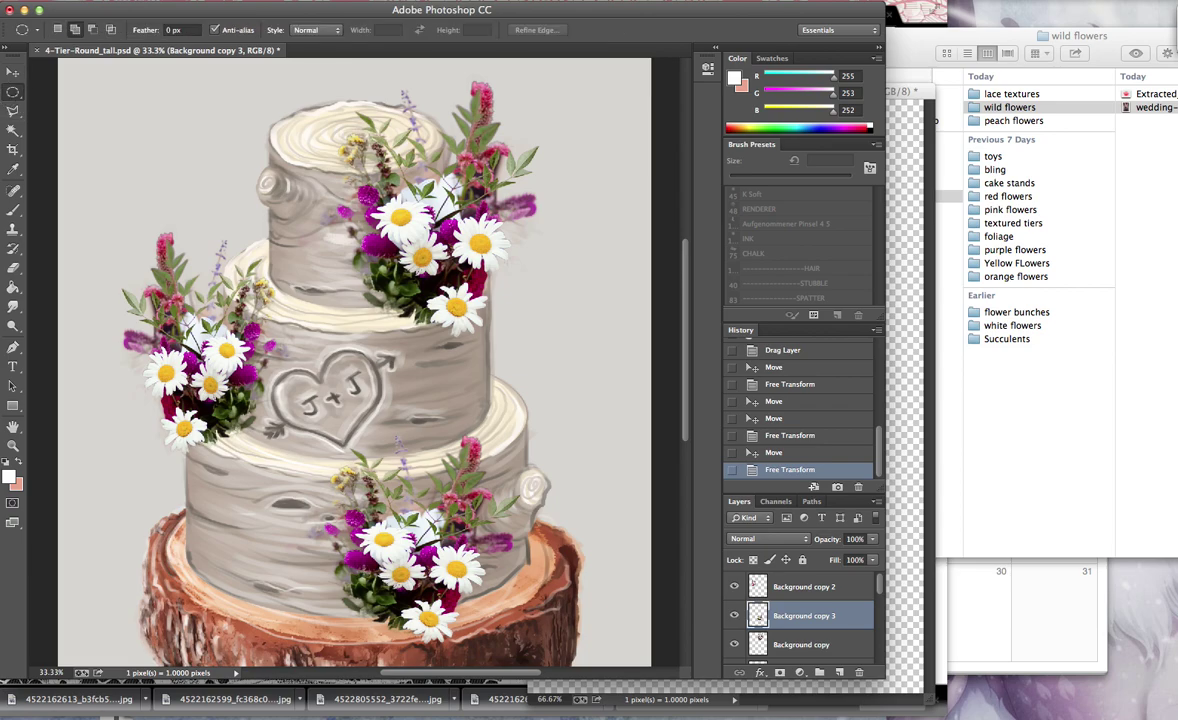
pyautogui.click(13, 228)
pyautogui.click(80, 219)
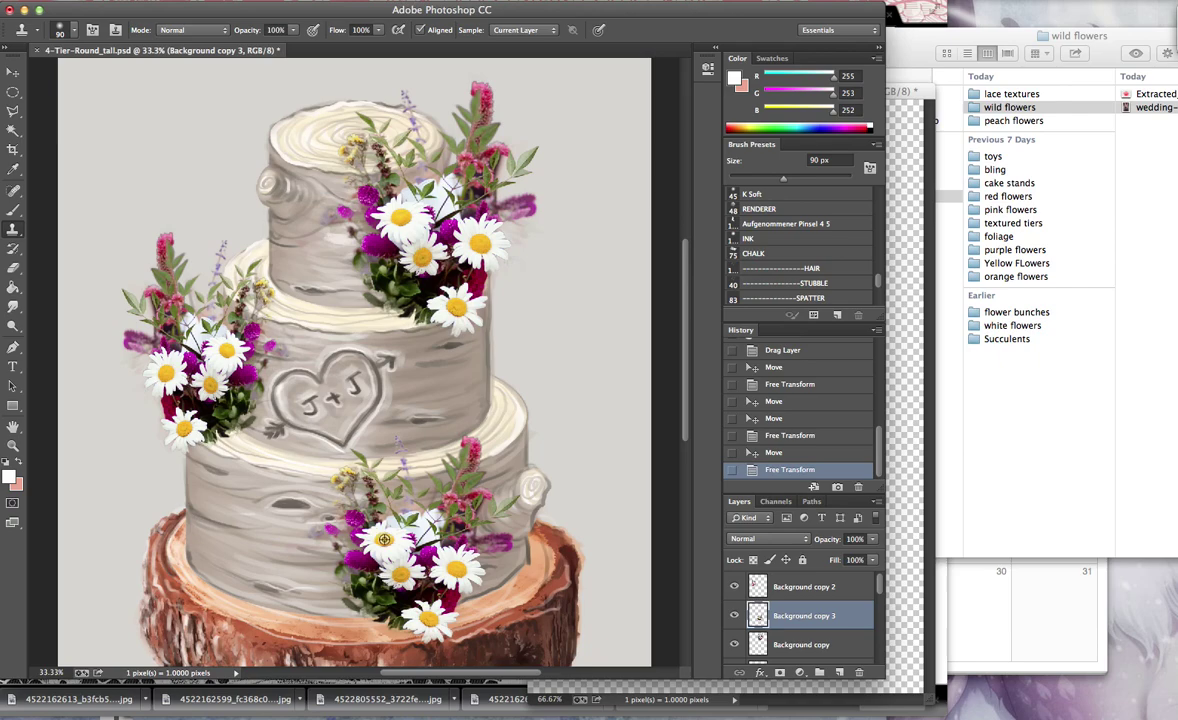
pyautogui.keyDown('alt'); pyautogui.click(384, 540); pyautogui.keyUp('alt')
pyautogui.moveTo(484, 538)
pyautogui.mouseDown()
pyautogui.moveTo(473, 536)
pyautogui.moveTo(503, 541)
pyautogui.moveTo(441, 484)
pyautogui.moveTo(490, 590)
pyautogui.mouseUp()
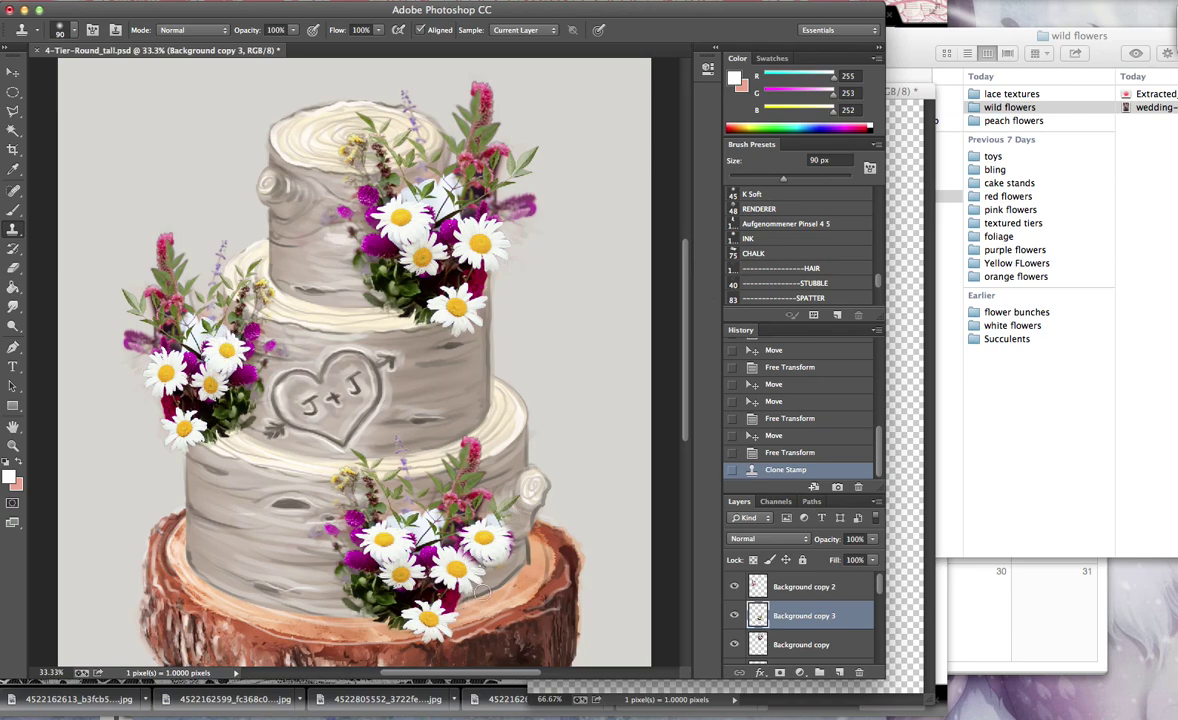
pyautogui.moveTo(445, 565); pyautogui.dragTo(432, 530)
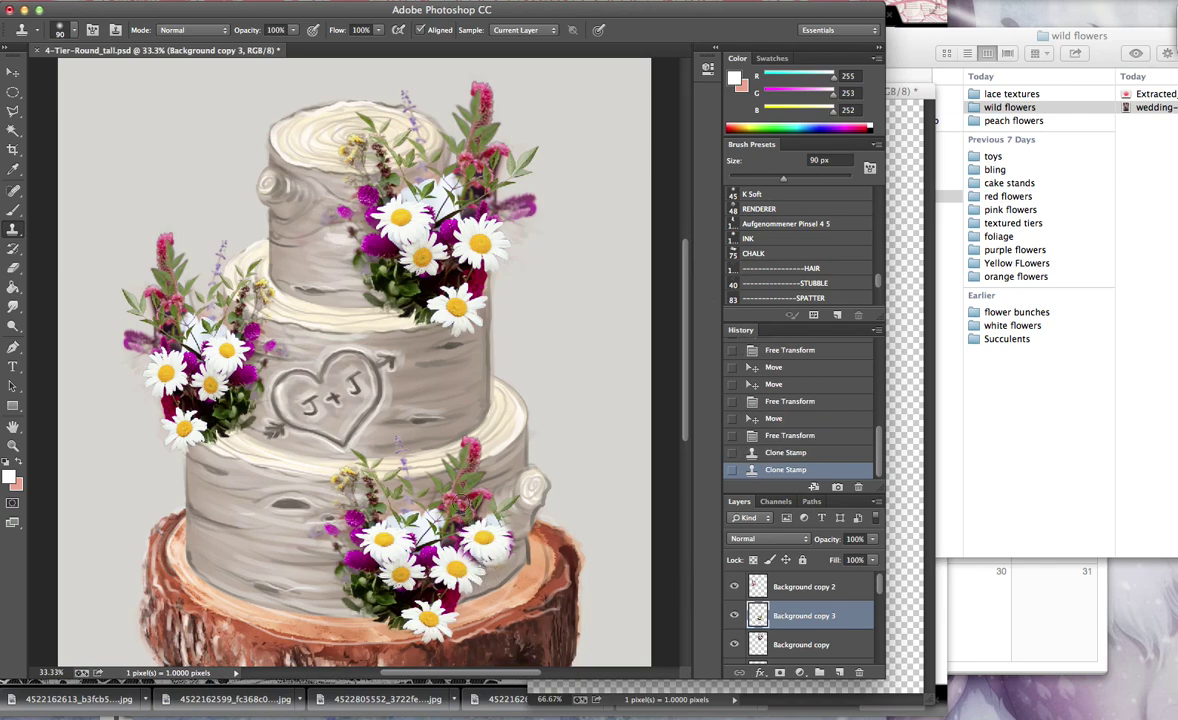
# - Open Extracted_pink_rose.png in Photoshop by dragging it in from Finder
pyautogui.click(12, 74)
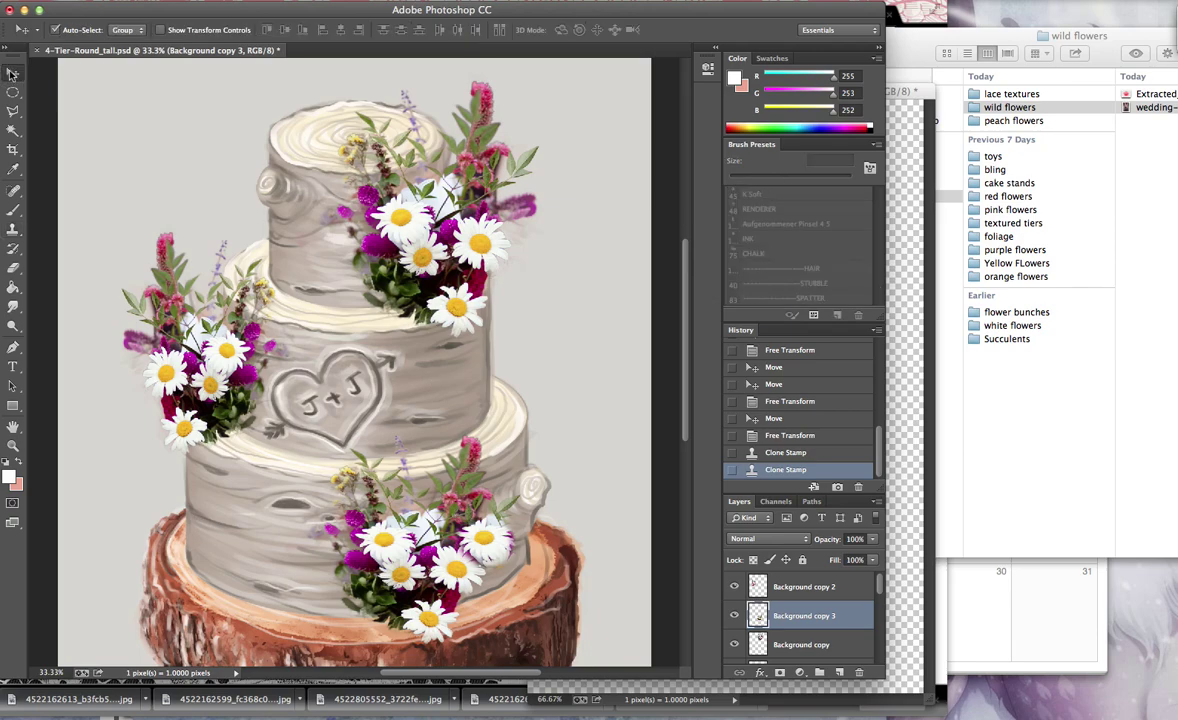
pyautogui.click(1102, 37)
pyautogui.click(1150, 95)
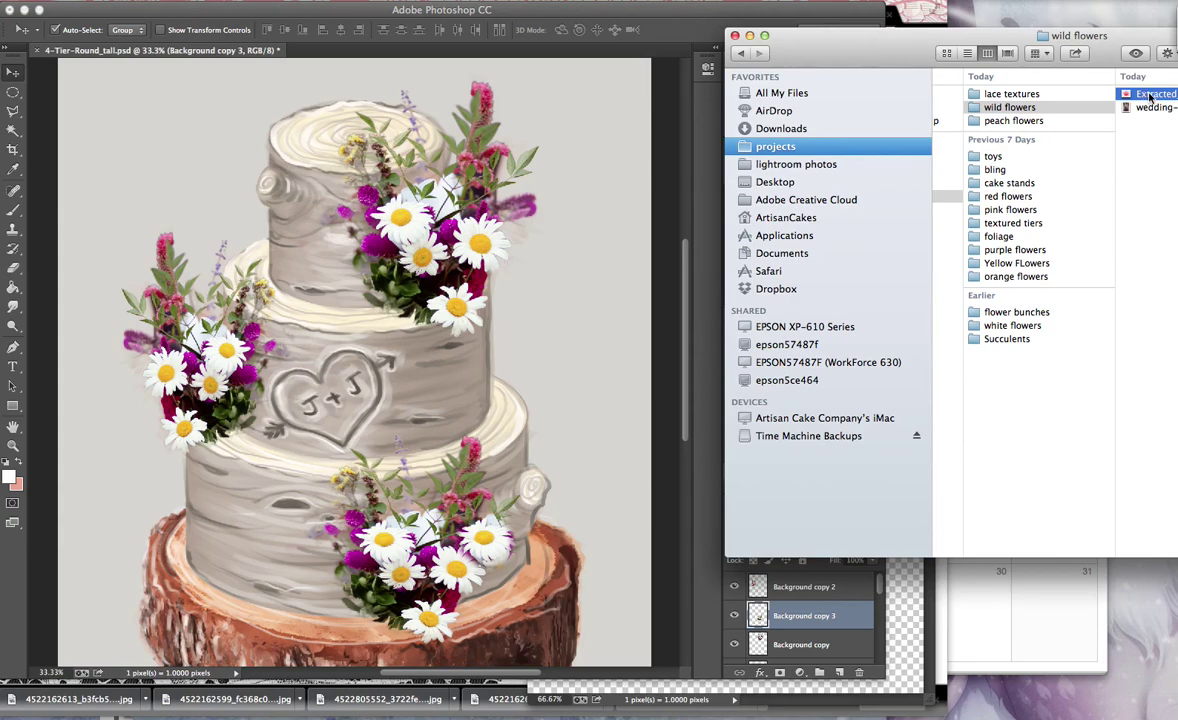
pyautogui.moveTo(1150, 96); pyautogui.dragTo(640, 712)
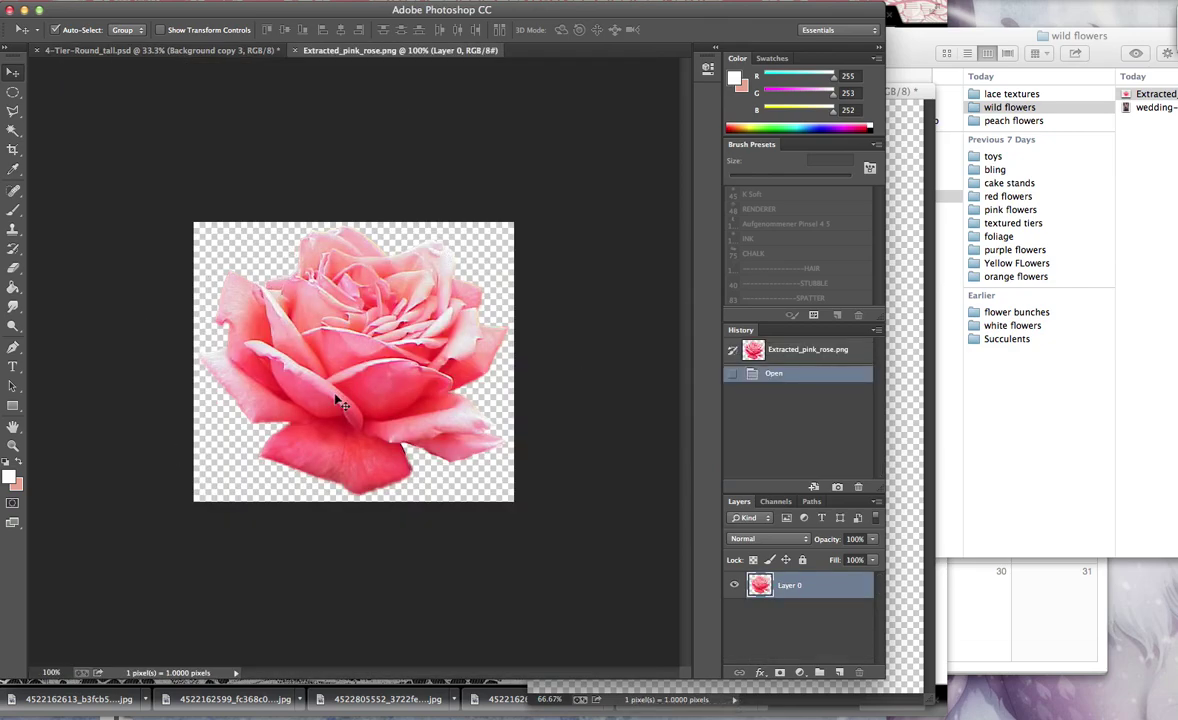
# - Fill the rose image's transparent background with white using the Paint Bucket
pyautogui.click(165, 0)
pyautogui.moveTo(175, 7)
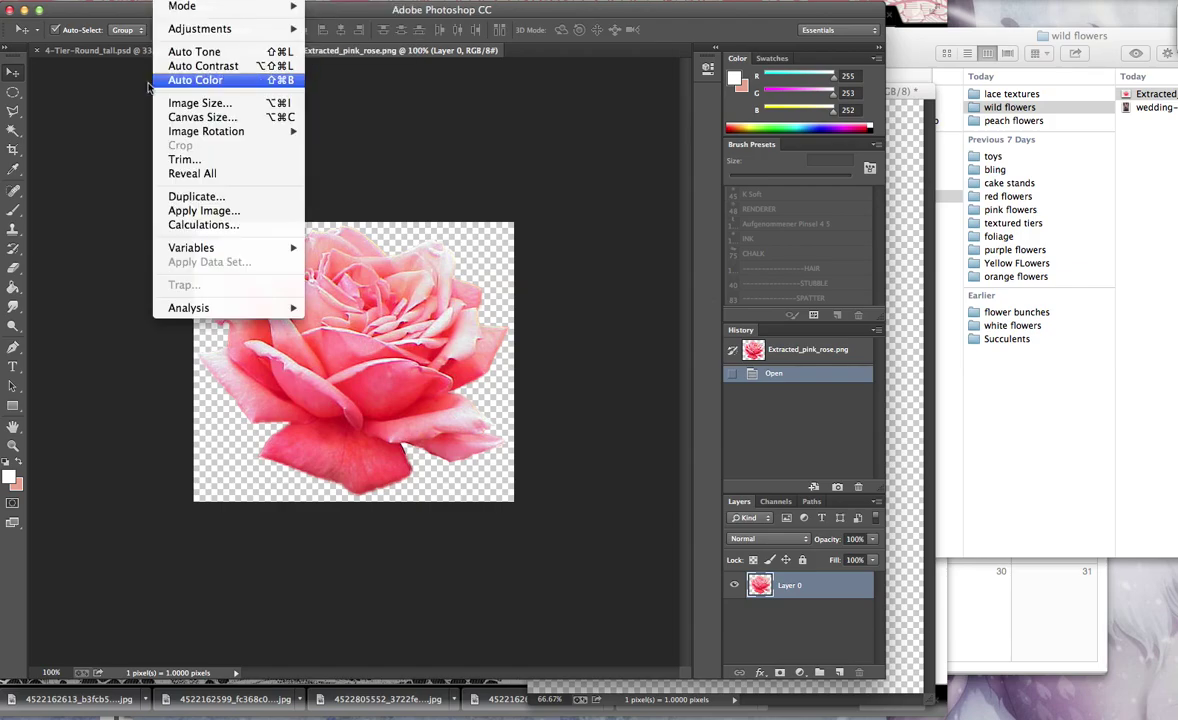
pyautogui.click(87, 93)
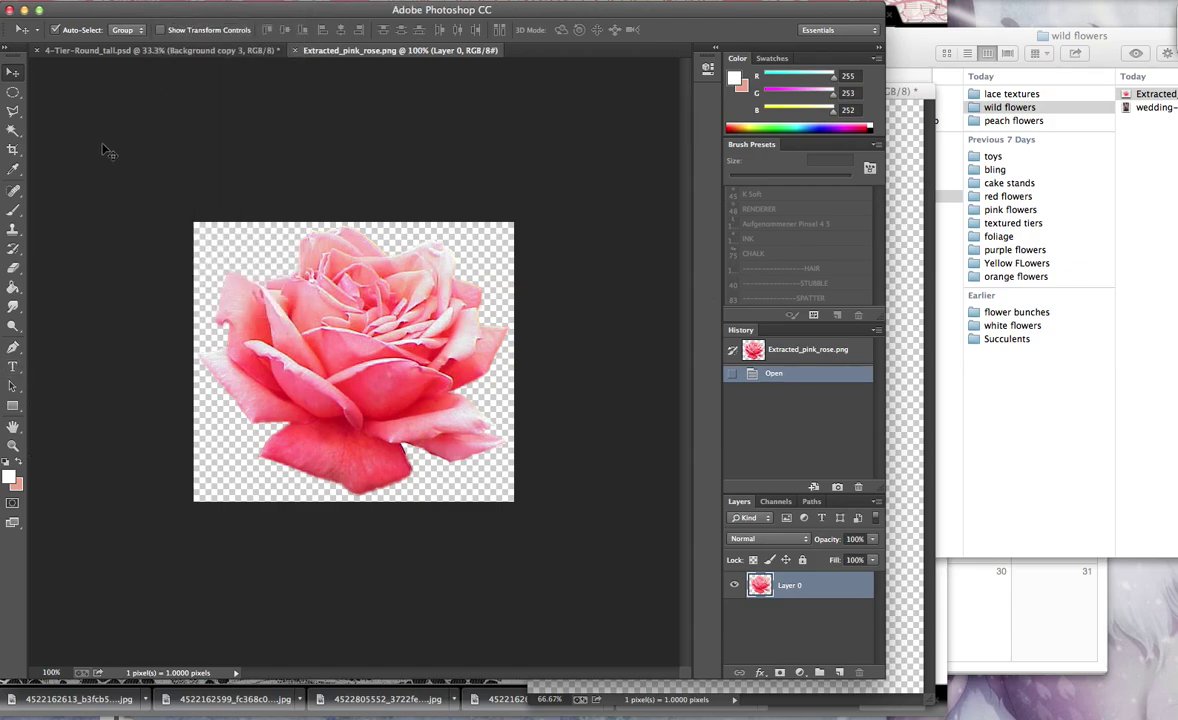
pyautogui.click(13, 288)
pyautogui.click(208, 250)
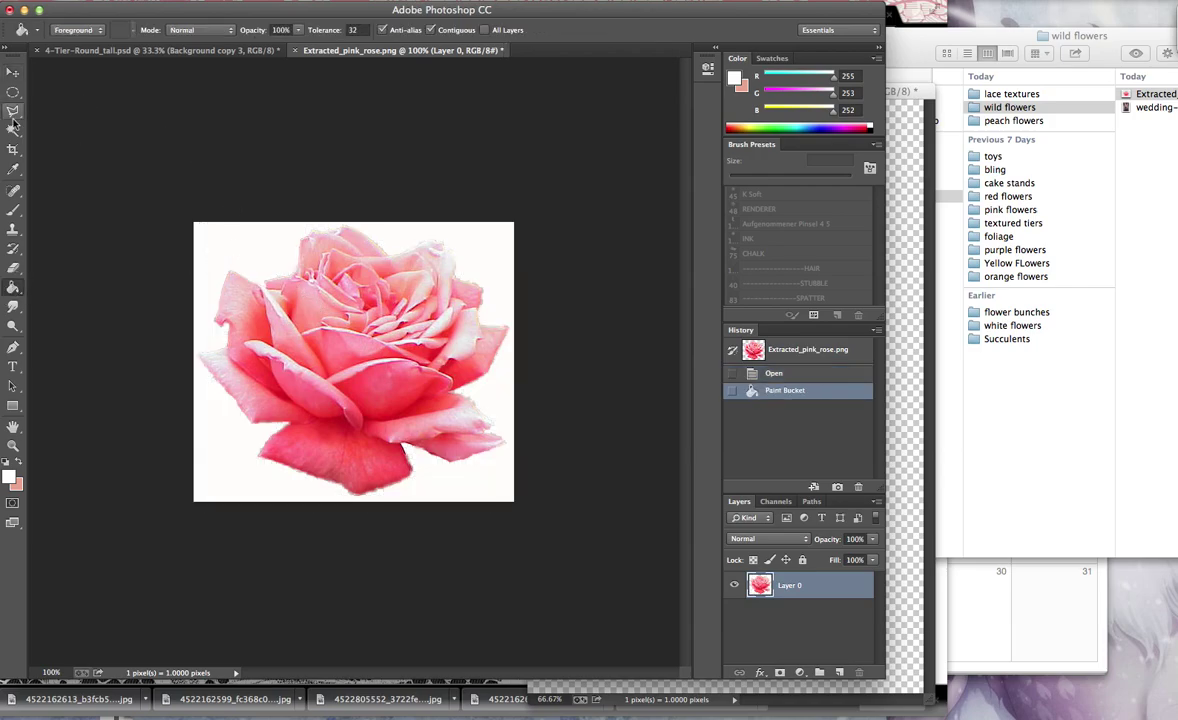
pyautogui.click(13, 72)
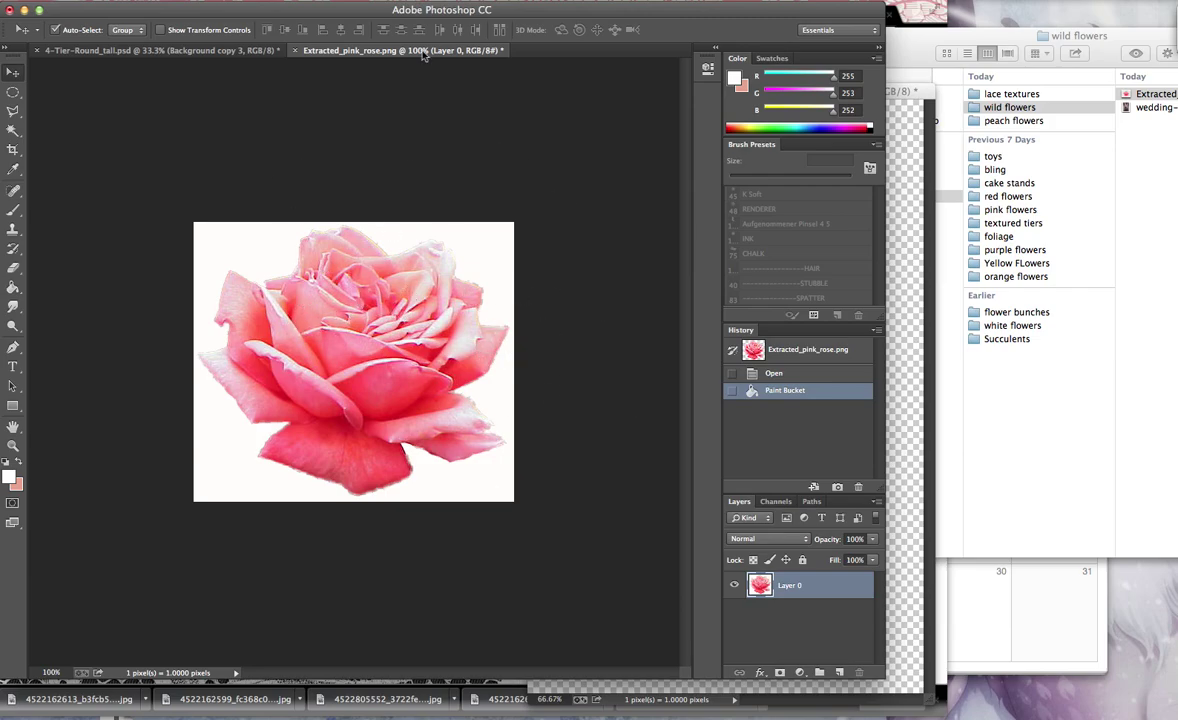
pyautogui.click(175, 1)
# - Launch Topaz ReMask on the rose and brush its outline with a size-30 edge brush
pyautogui.moveTo(335, 1)
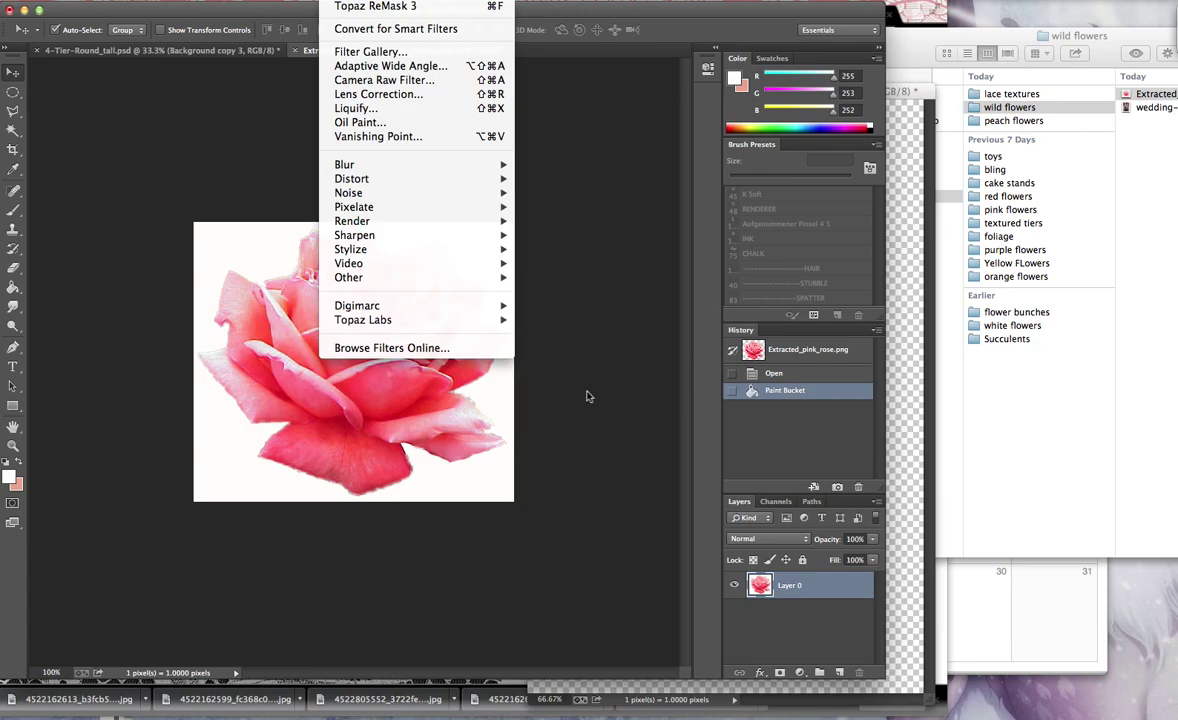
pyautogui.moveTo(470, 320)
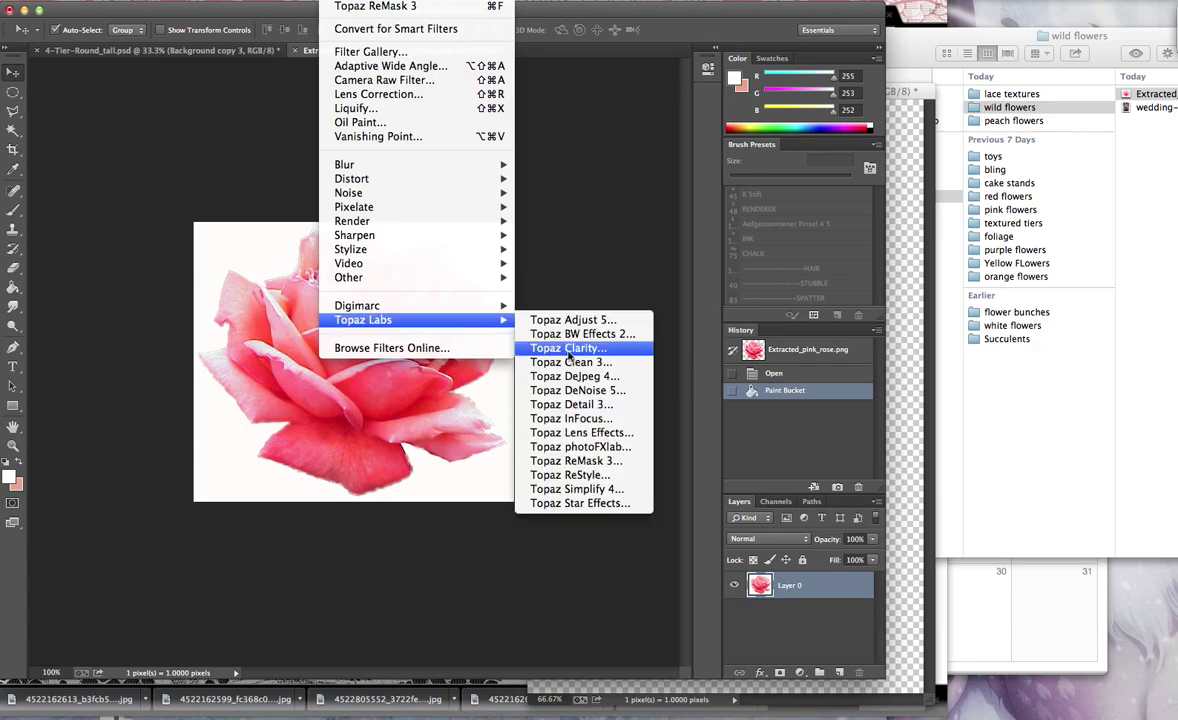
pyautogui.click(588, 472)
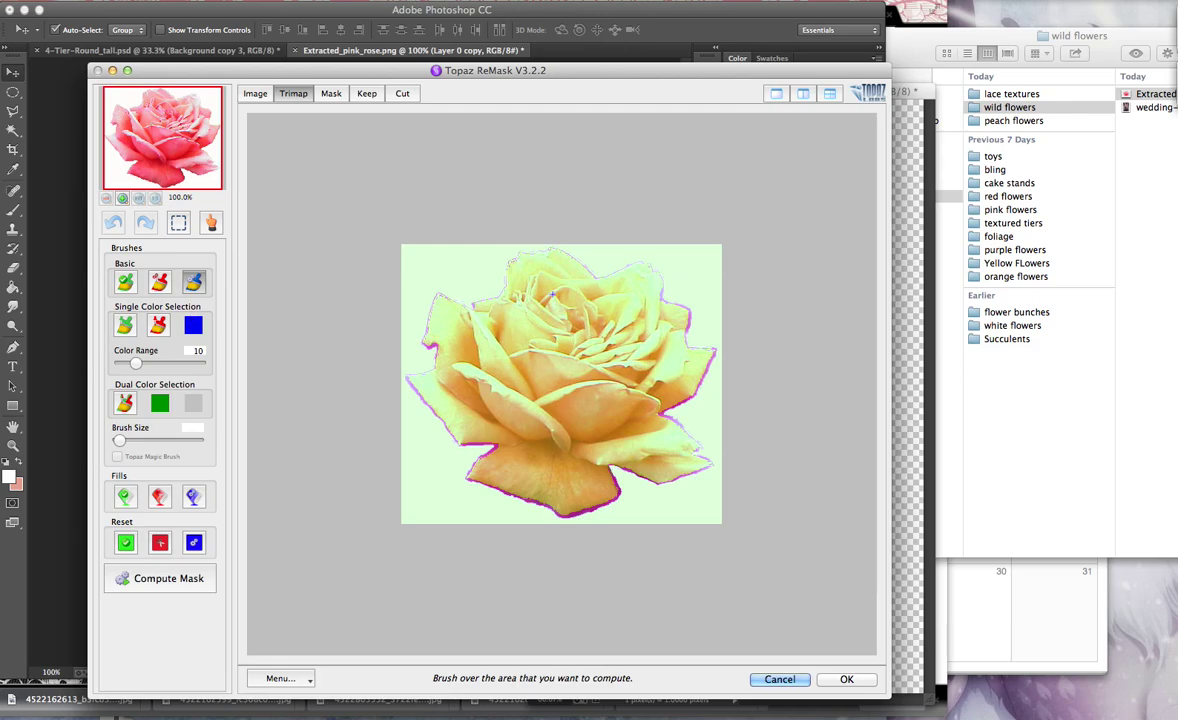
pyautogui.press(']')
pyautogui.press(']')
pyautogui.press(']')
pyautogui.moveTo(510, 258)
pyautogui.mouseDown()
pyautogui.moveTo(490, 299)
pyautogui.moveTo(434, 293)
pyautogui.moveTo(425, 329)
pyautogui.moveTo(436, 364)
pyautogui.moveTo(413, 384)
pyautogui.moveTo(429, 416)
pyautogui.moveTo(458, 443)
pyautogui.moveTo(489, 439)
pyautogui.moveTo(464, 476)
pyautogui.moveTo(574, 517)
pyautogui.moveTo(610, 496)
pyautogui.moveTo(600, 469)
pyautogui.moveTo(666, 483)
pyautogui.moveTo(699, 471)
pyautogui.moveTo(668, 416)
pyautogui.moveTo(709, 362)
pyautogui.moveTo(642, 263)
pyautogui.moveTo(605, 273)
pyautogui.moveTo(574, 255)
pyautogui.moveTo(530, 254)
pyautogui.moveTo(483, 309)
pyautogui.mouseUp()
# - Fill the surrounding background with the red Cut fill, compute the mask and accept it
pyautogui.click(159, 497)
pyautogui.click(421, 263)
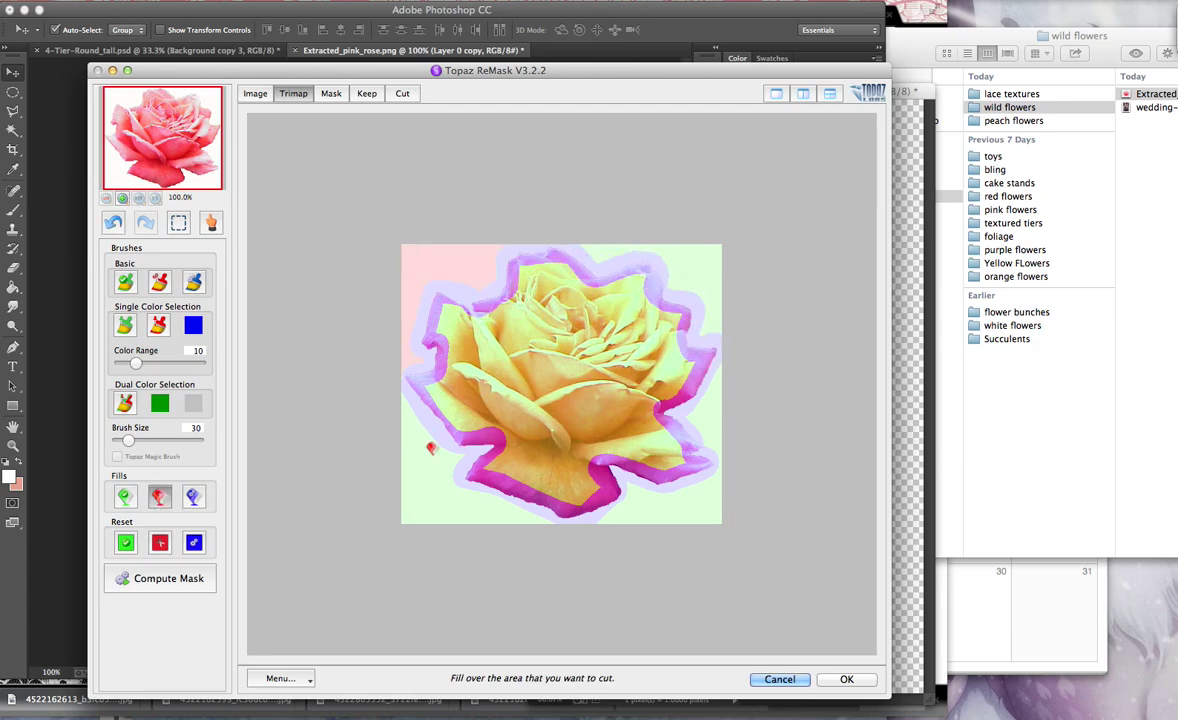
pyautogui.click(675, 485)
pyautogui.click(638, 252)
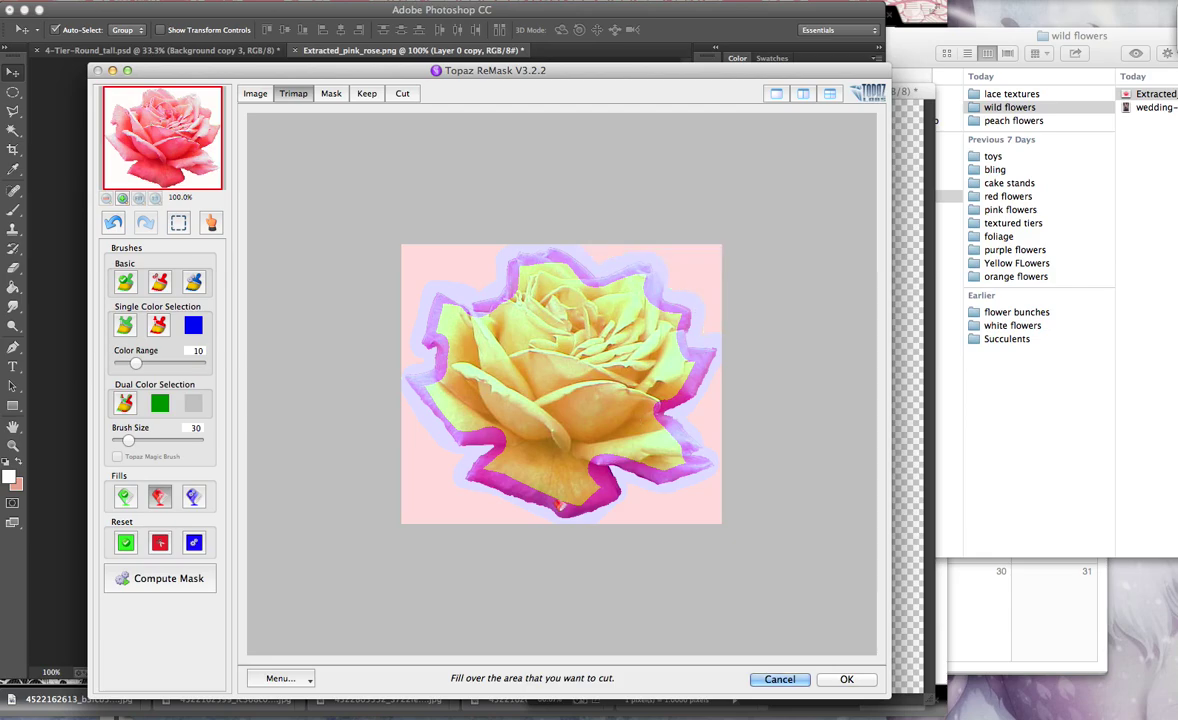
pyautogui.click(165, 590)
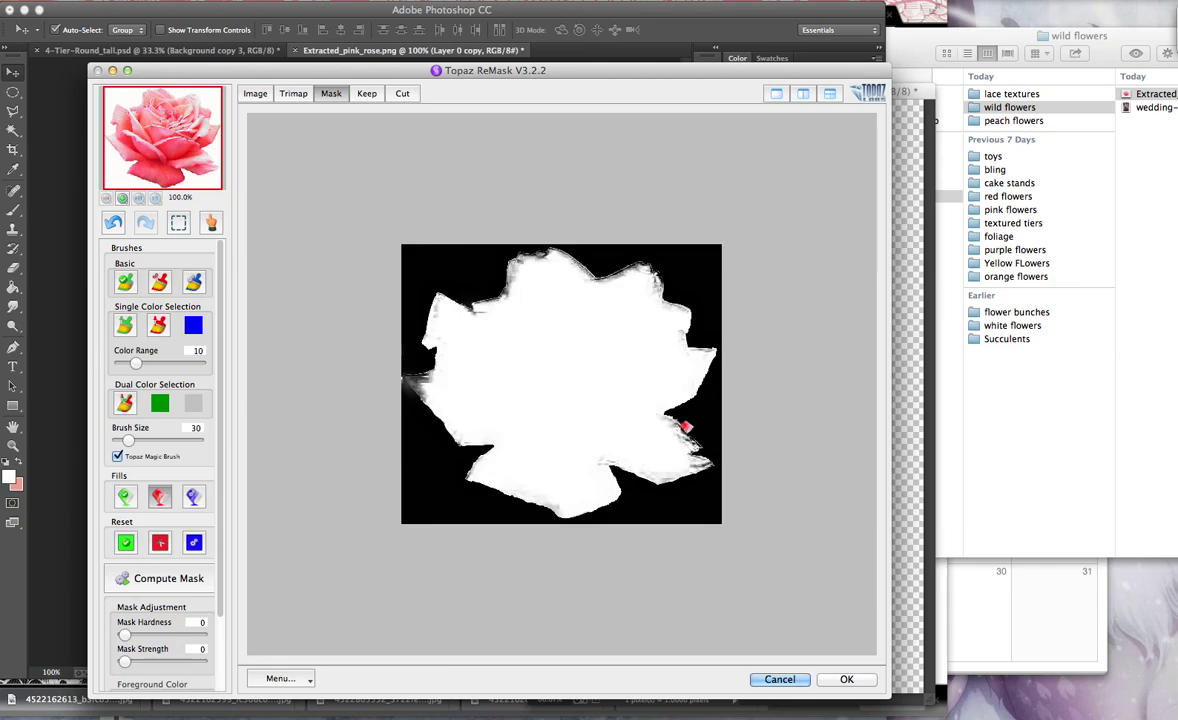
pyautogui.click(846, 679)
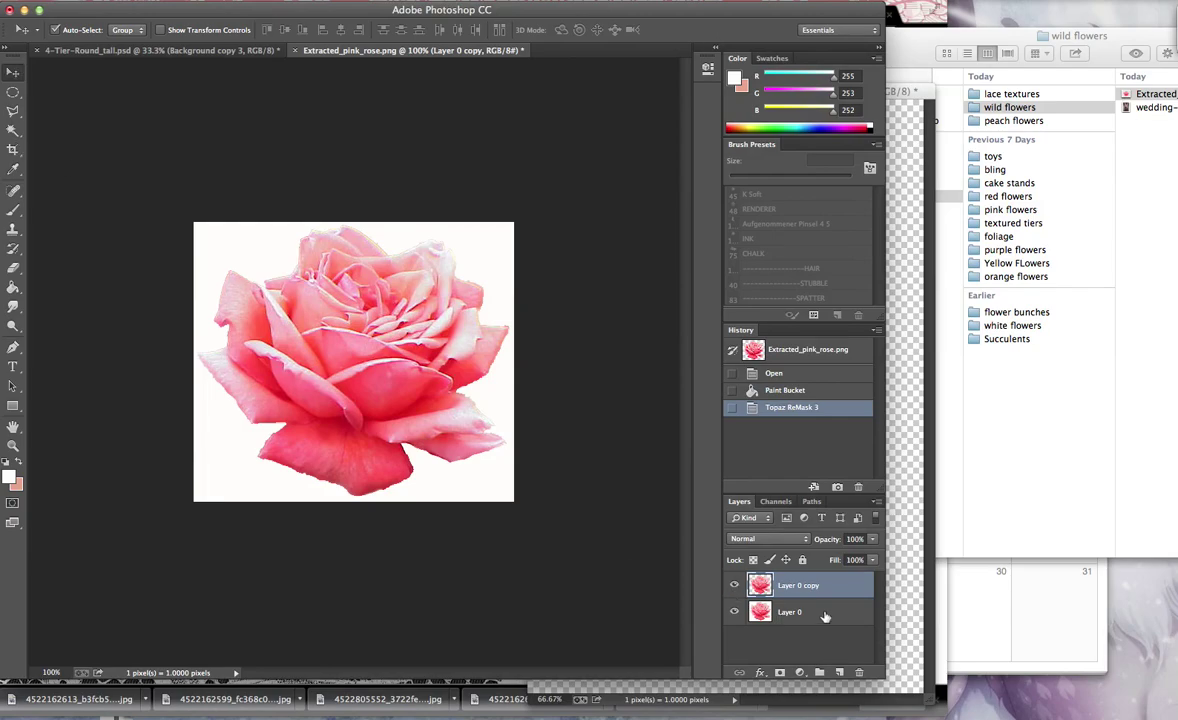
# - Delete the original Layer 0 and check the Canvas Size without changing it
pyautogui.moveTo(825, 616); pyautogui.dragTo(858, 672)
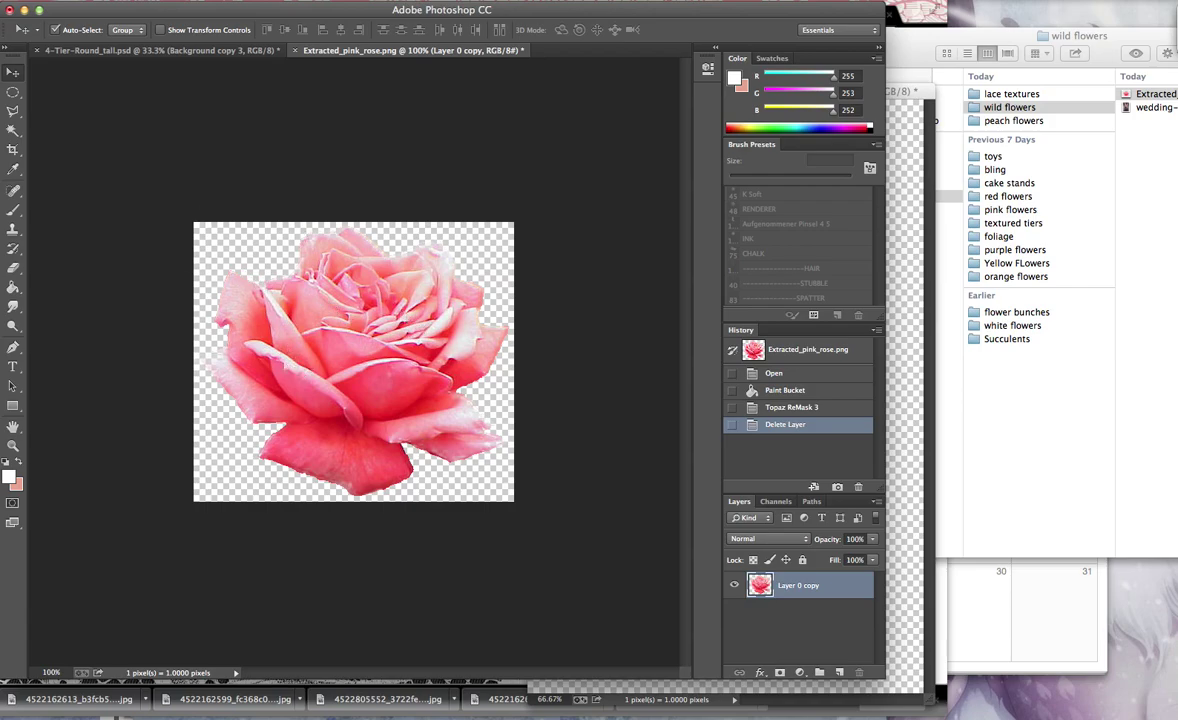
pyautogui.click(150, 1)
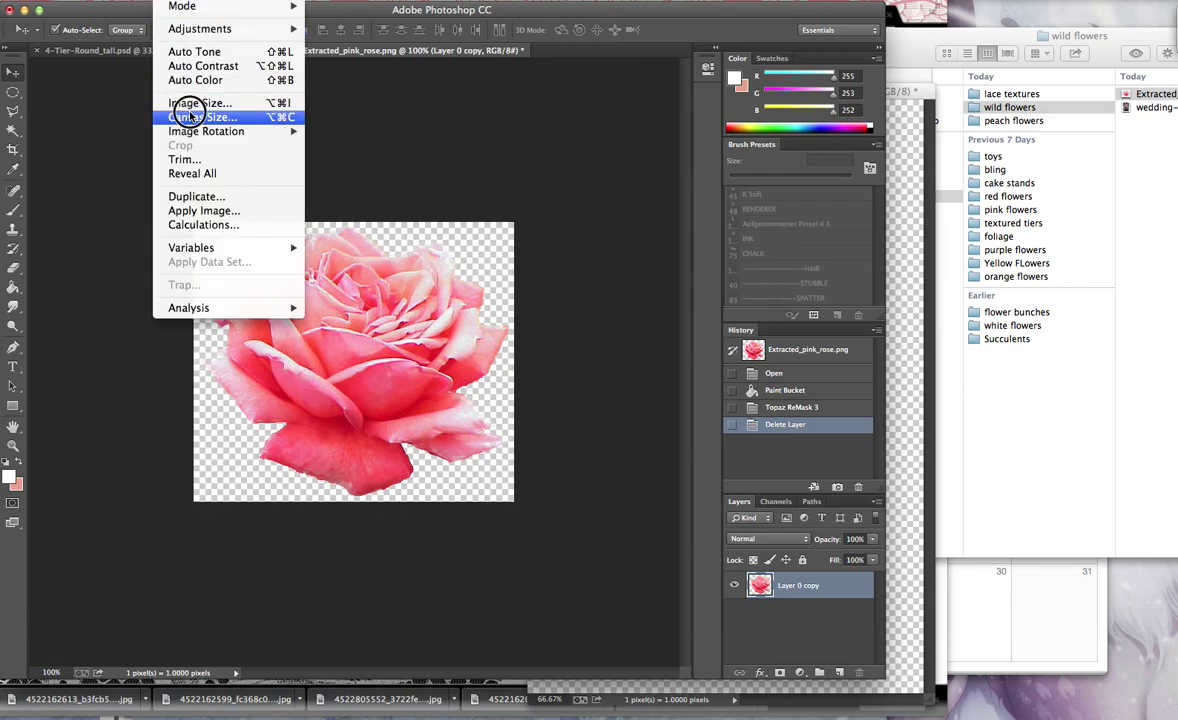
pyautogui.click(459, 290)
pyautogui.press('alt+super+c')
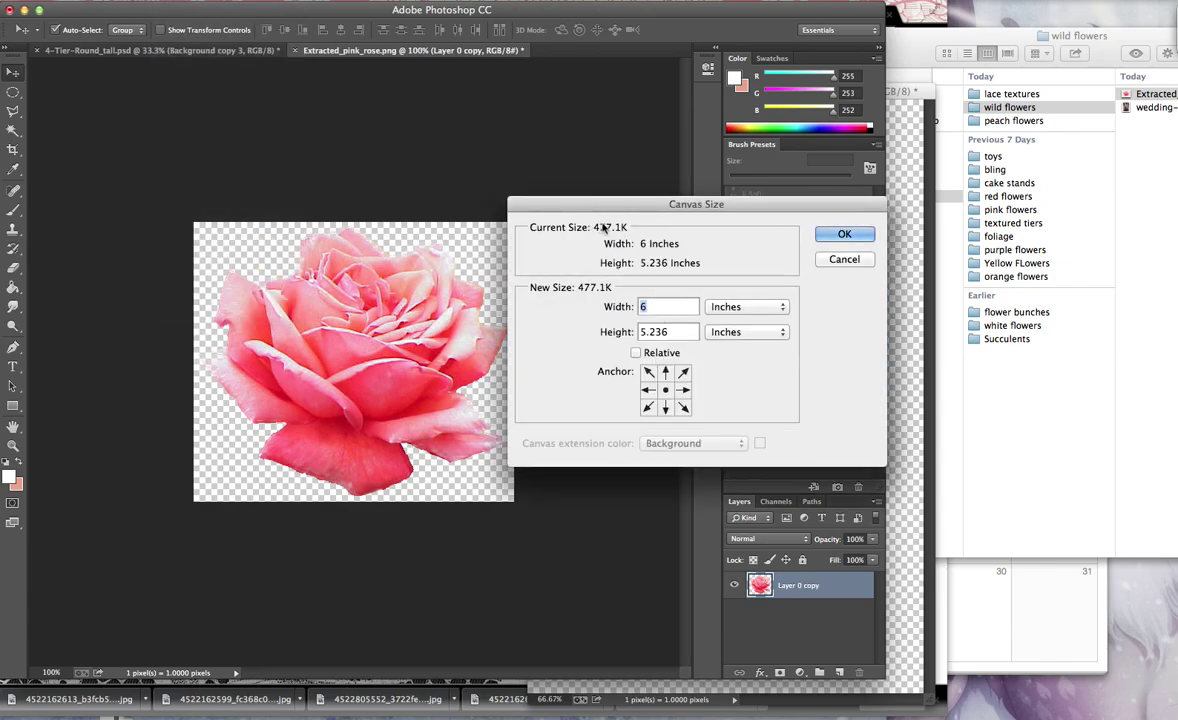
pyautogui.click(826, 234)
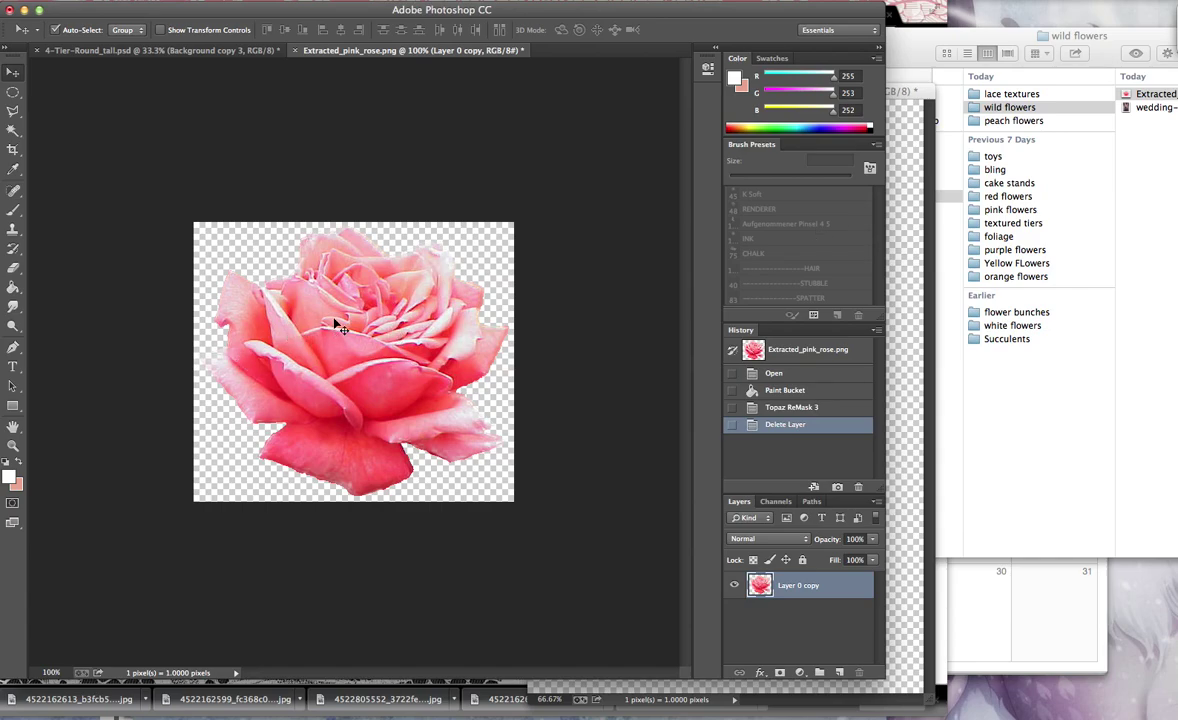
# - Crop the rose image to 5 in at 300 px/in, framing the whole rose
pyautogui.click(13, 149)
pyautogui.press('Return')
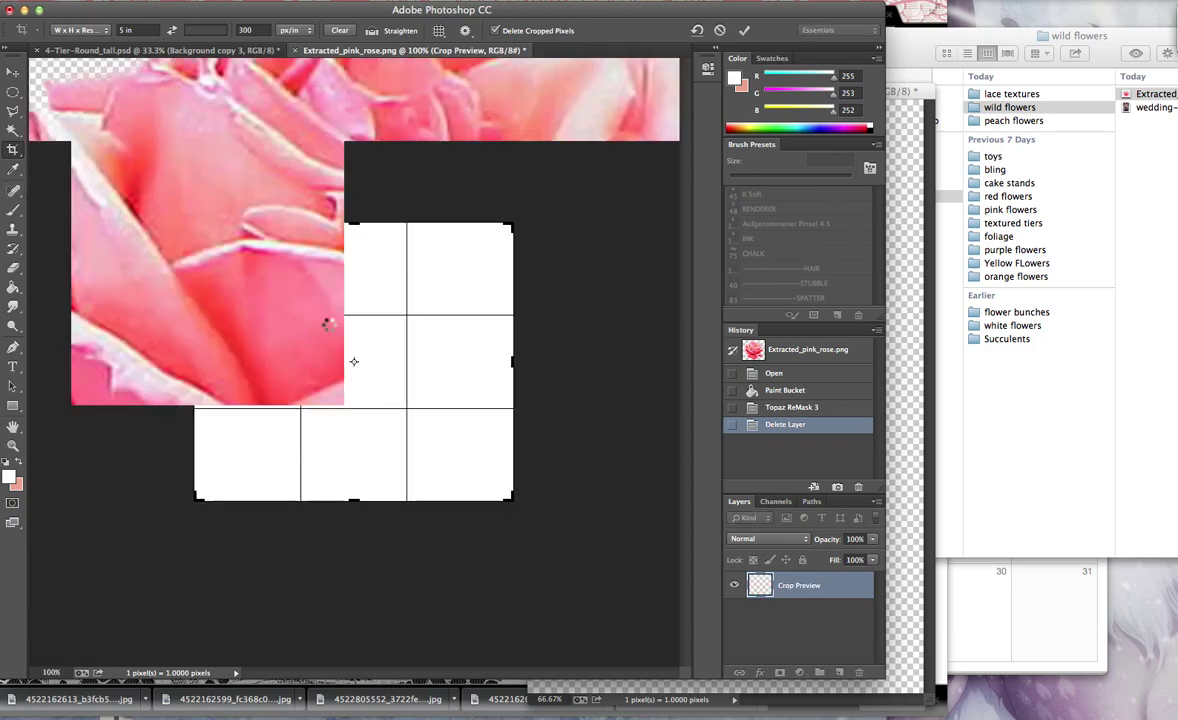
pyautogui.click(13, 444)
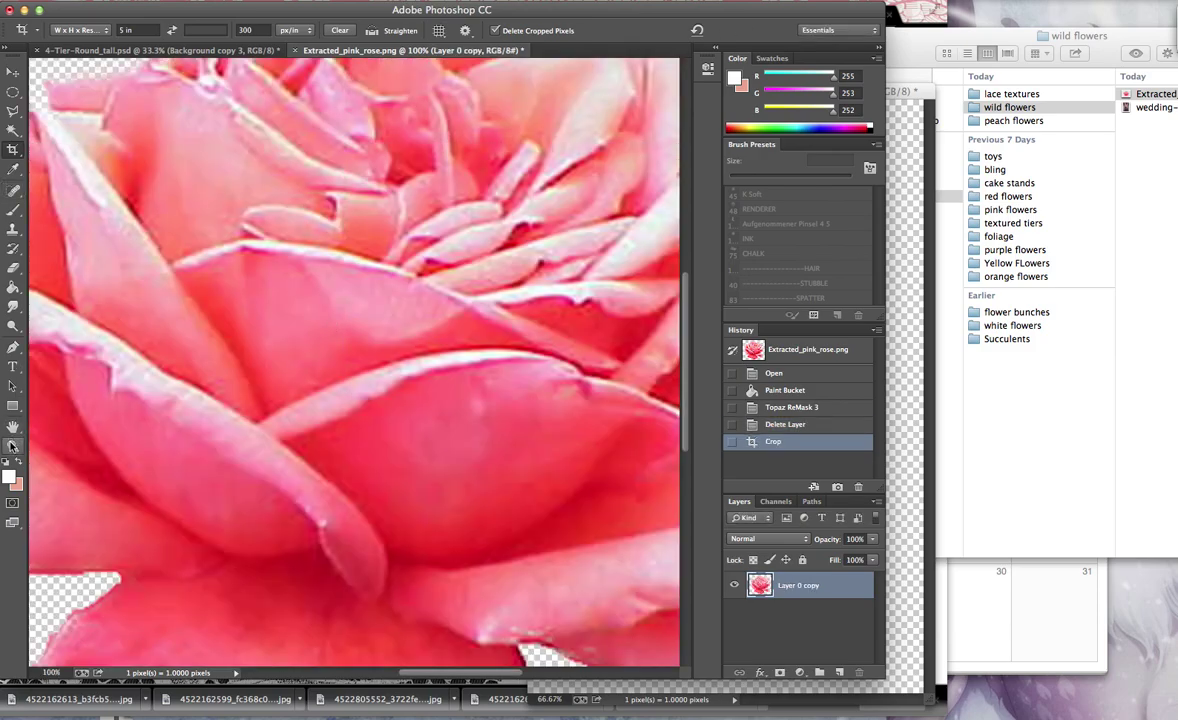
pyautogui.keyDown('alt'); pyautogui.click(332, 334); pyautogui.keyUp('alt')
pyautogui.keyDown('alt'); pyautogui.click(330, 334); pyautogui.keyUp('alt')
pyautogui.keyDown('alt'); pyautogui.click(328, 330); pyautogui.keyUp('alt')
pyautogui.click(13, 150)
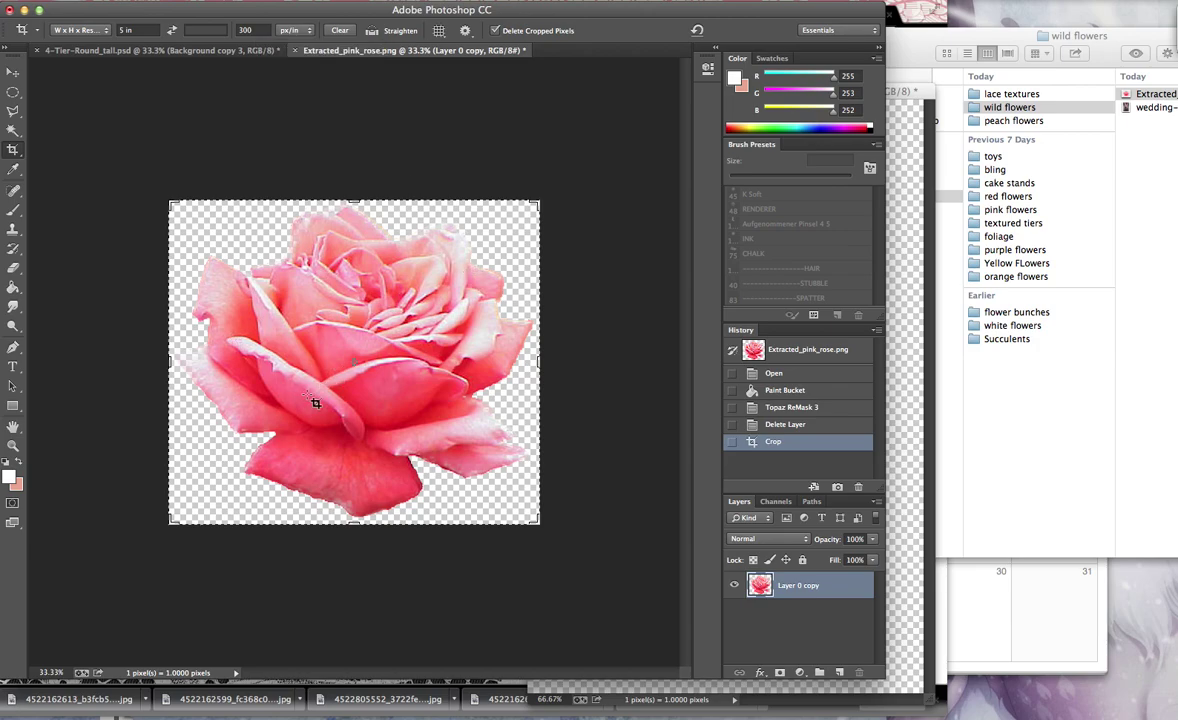
pyautogui.press('Return')
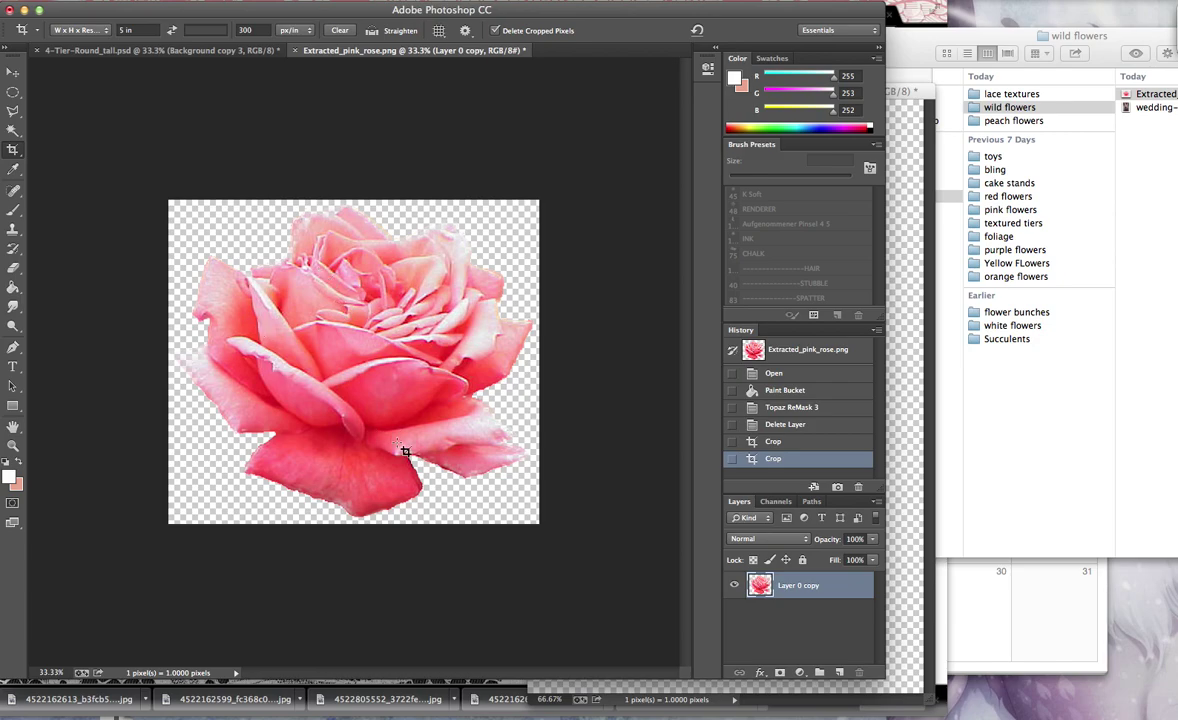
# - Run Topaz Clean 3 on the rose and zoom the preview to show the whole flower
pyautogui.click(387, 2)
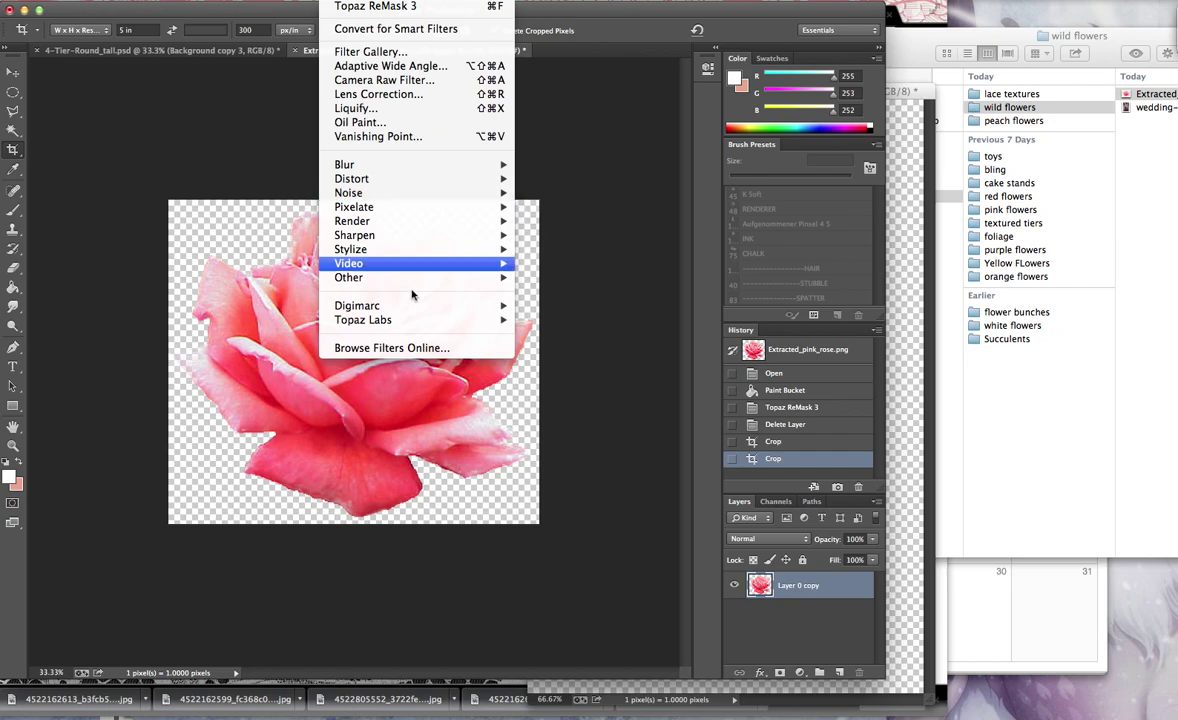
pyautogui.moveTo(377, 325)
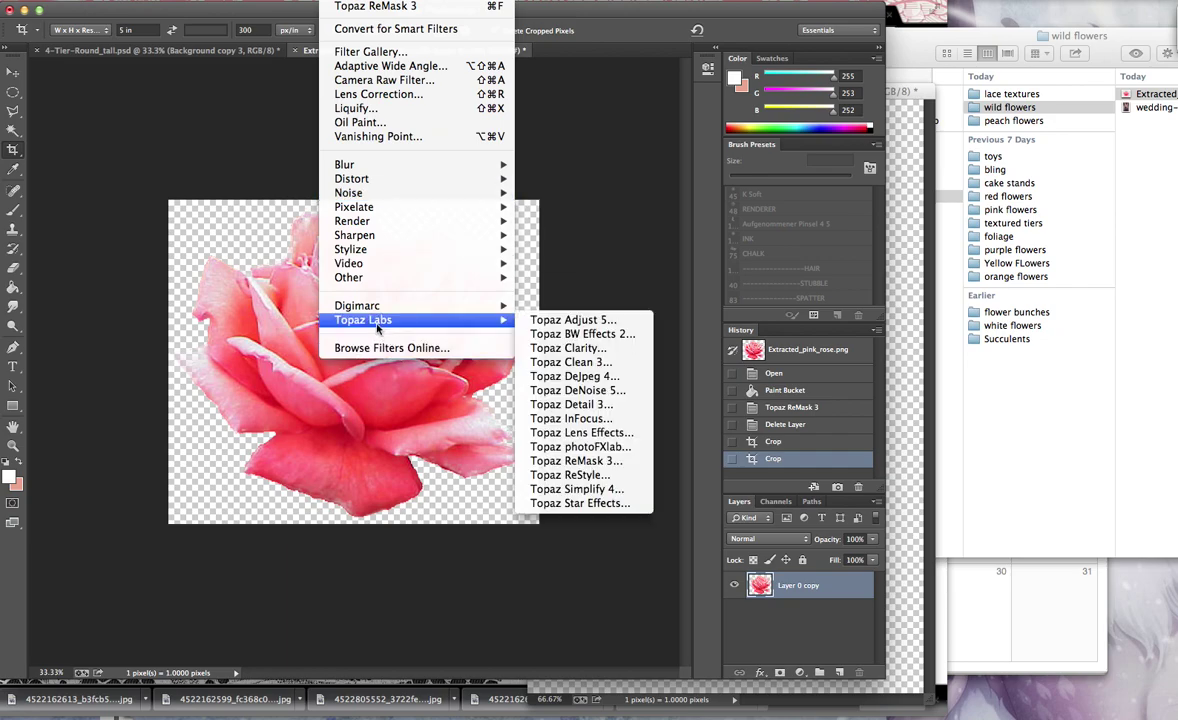
pyautogui.click(568, 362)
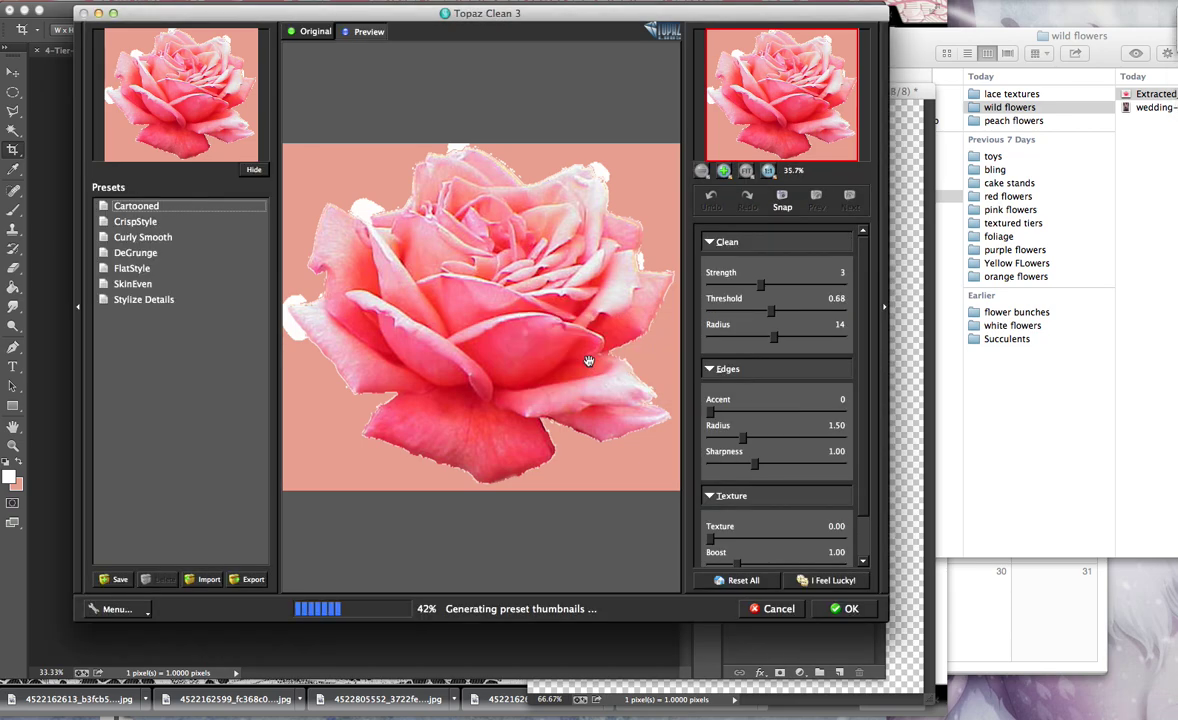
pyautogui.click(459, 350)
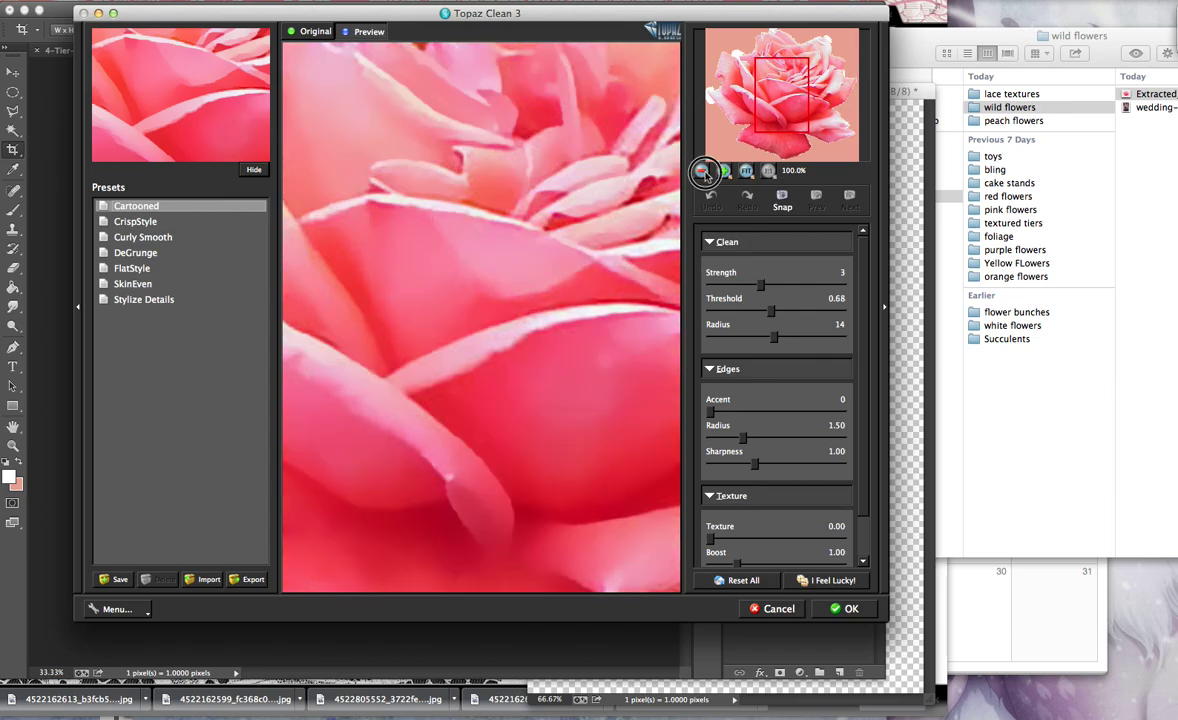
pyautogui.click(703, 171)
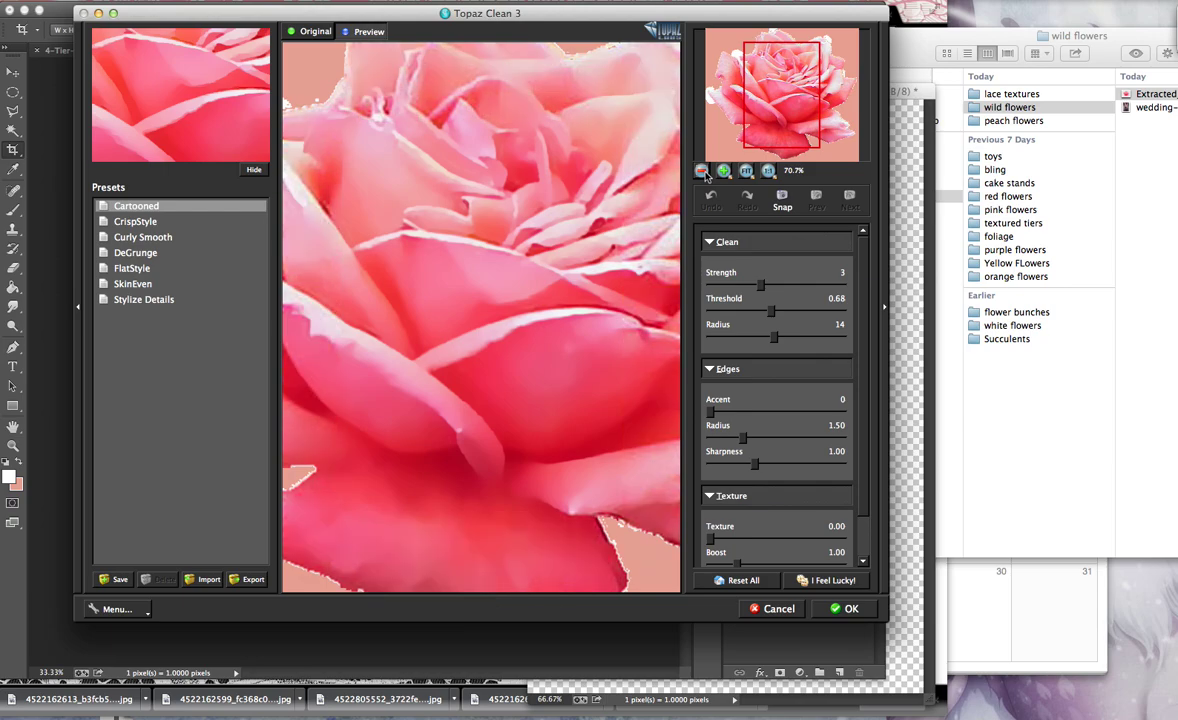
pyautogui.click(703, 171)
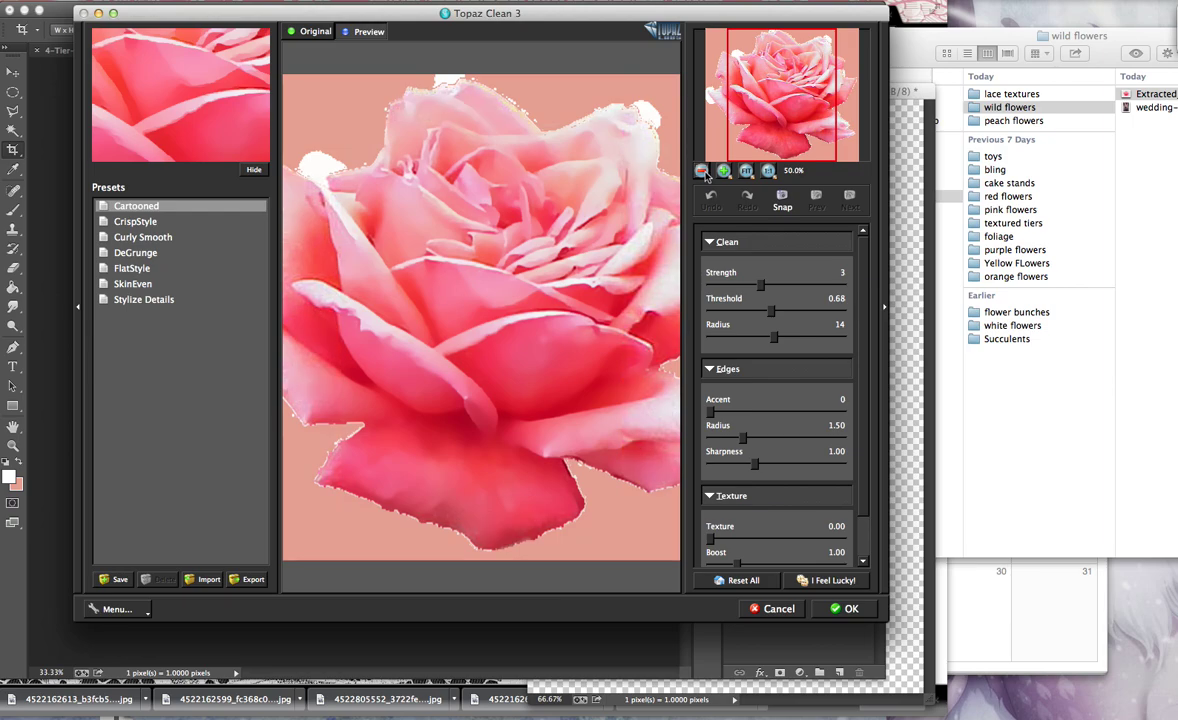
# - Compare the CrispStyle preset, then apply the Cartooned preset to the rose
pyautogui.click(130, 222)
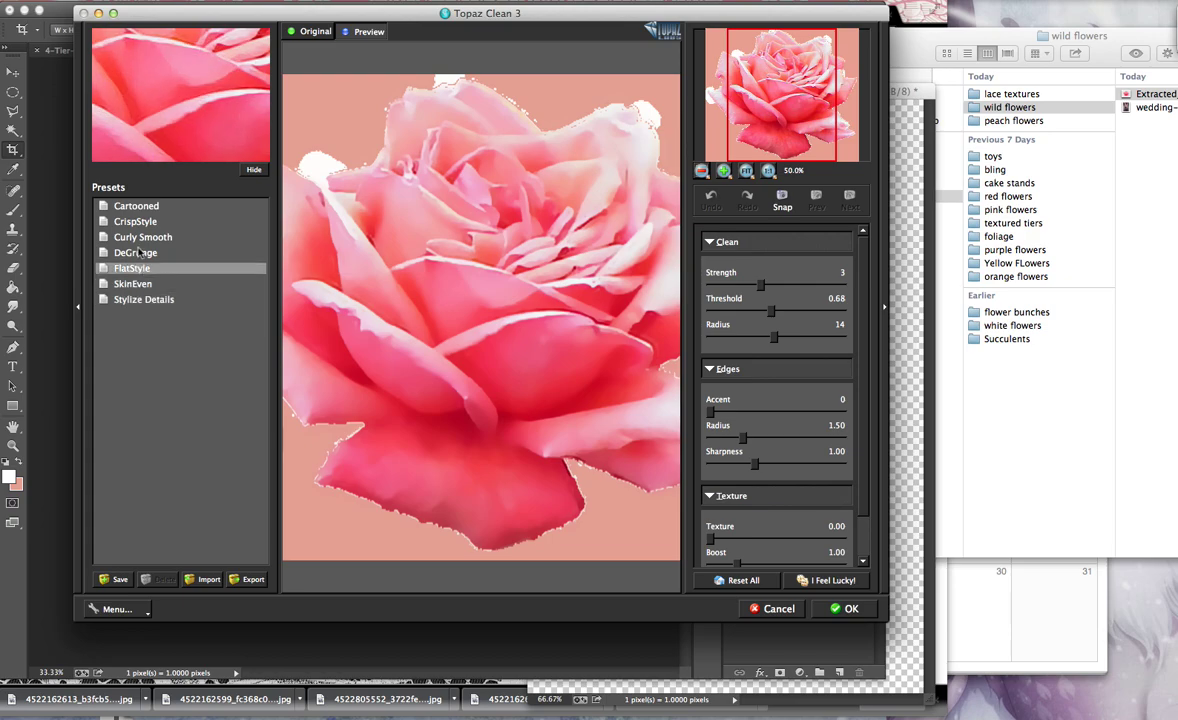
pyautogui.click(130, 206)
pyautogui.click(128, 222)
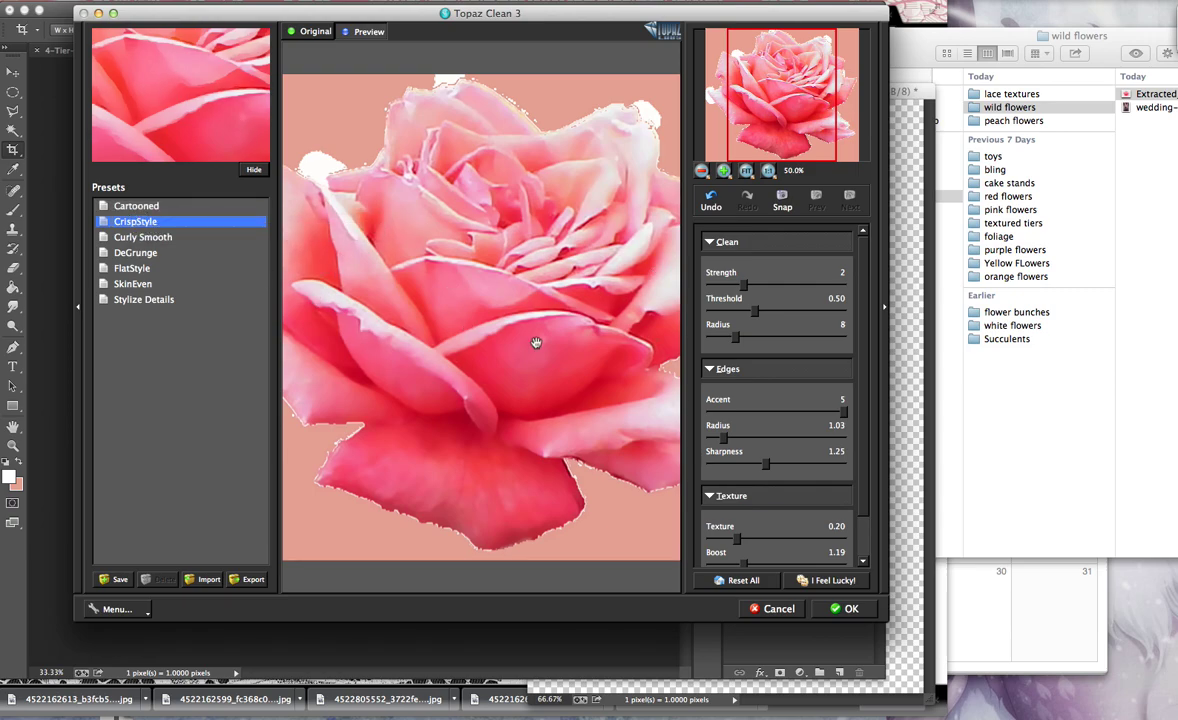
pyautogui.click(148, 207)
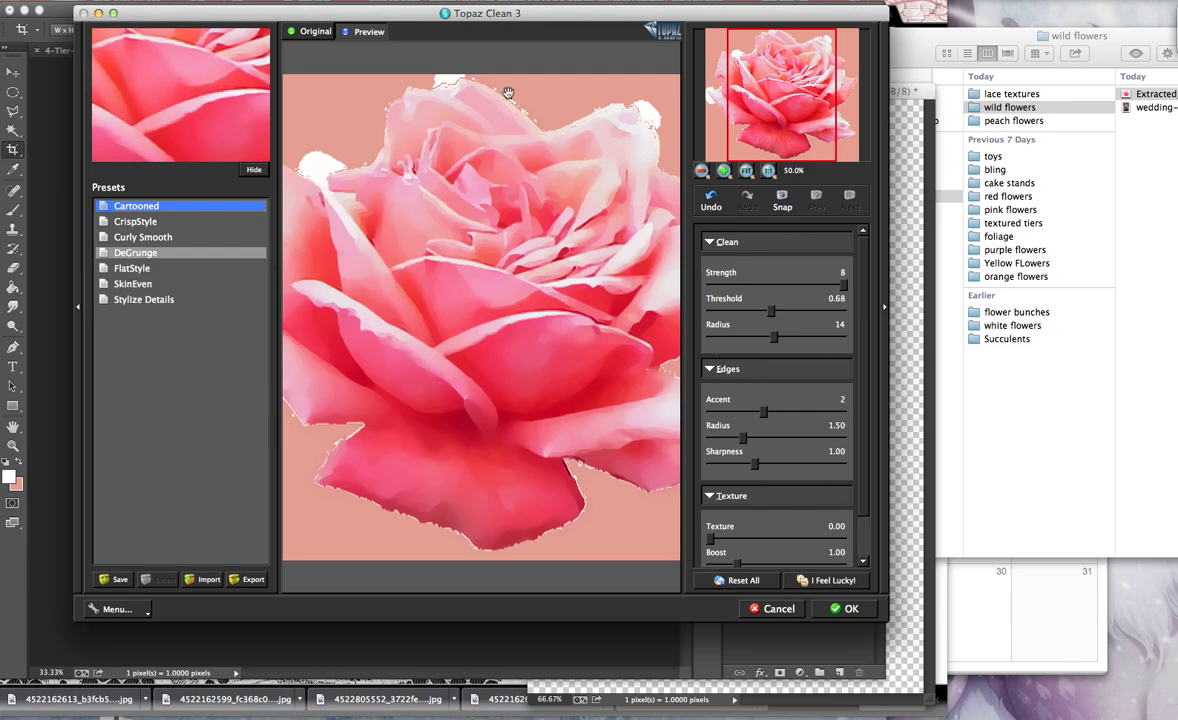
pyautogui.click(838, 614)
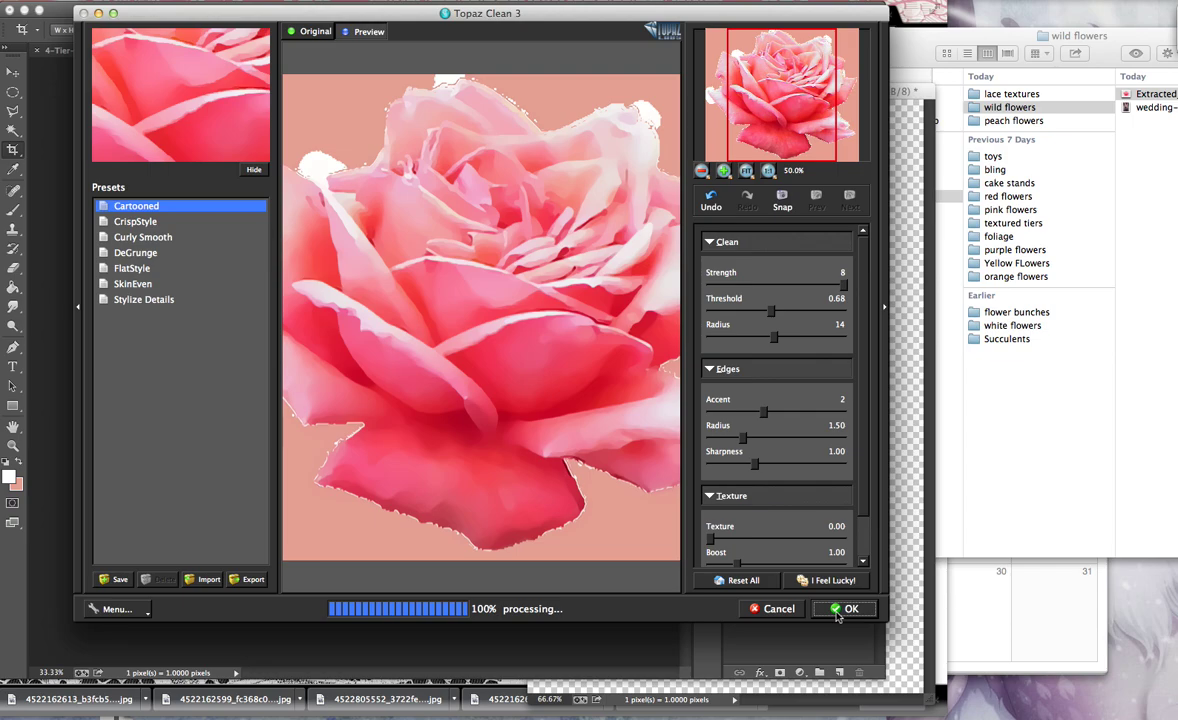
pyautogui.click(838, 612)
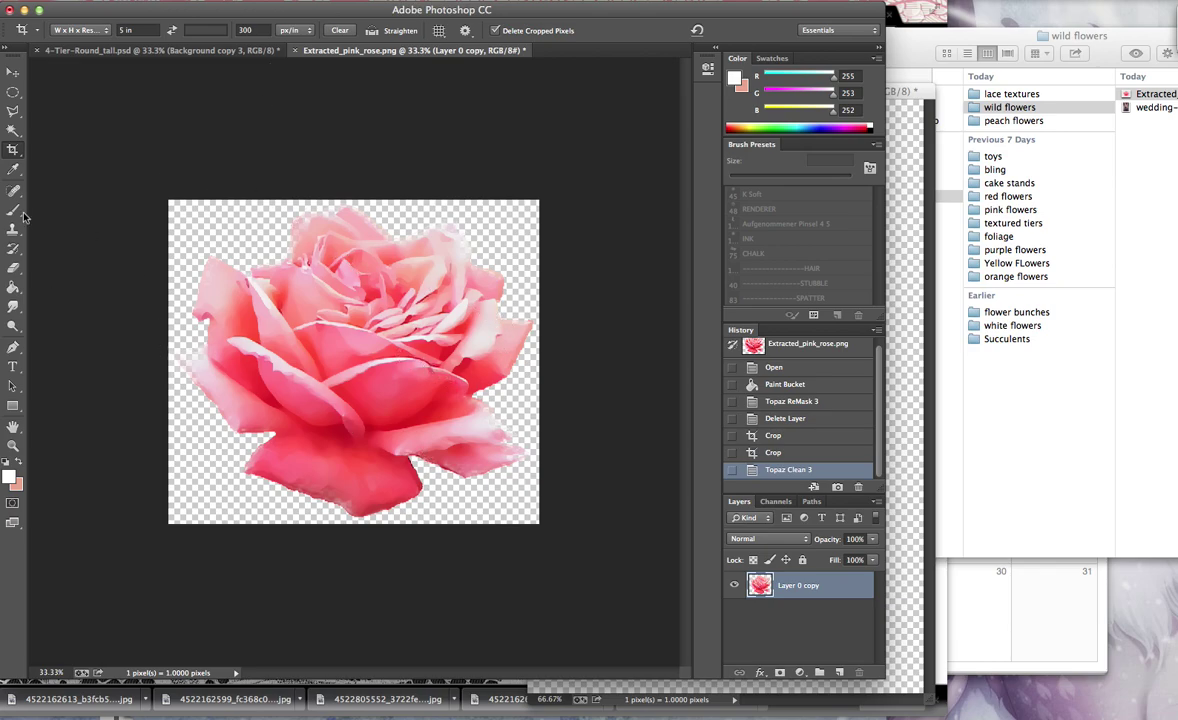
# - With a 60 px brush, dab pale pink sampled from the rose along its left and lower-left petal edges
pyautogui.click(13, 209)
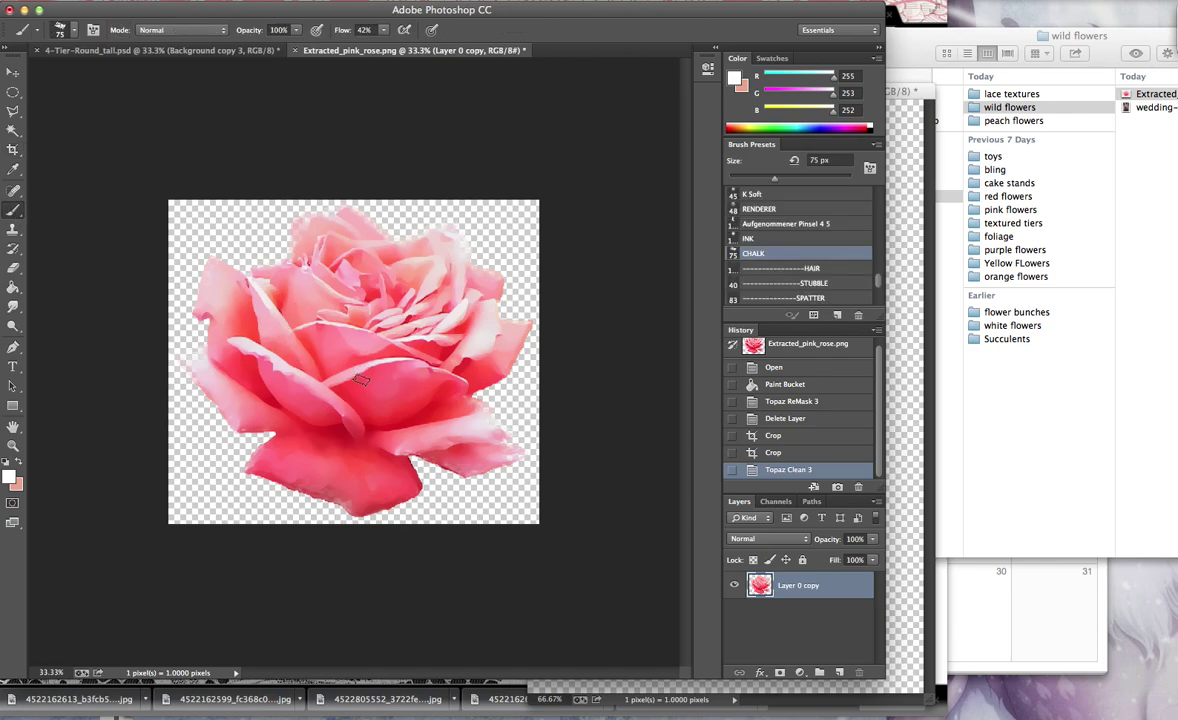
pyautogui.press('[')
pyautogui.press('[')
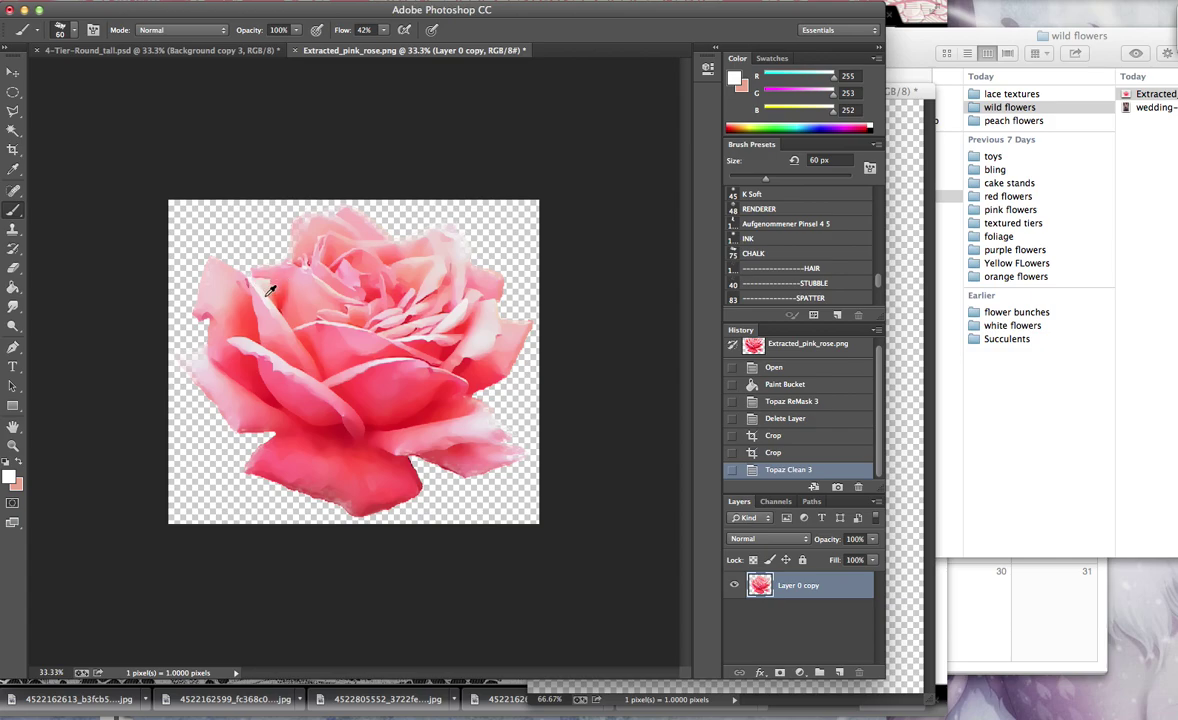
pyautogui.keyDown('alt'); pyautogui.click(268, 291); pyautogui.keyUp('alt')
pyautogui.click(242, 278)
pyautogui.click(255, 300)
pyautogui.click(252, 309)
pyautogui.click(205, 268)
pyautogui.click(222, 283)
pyautogui.click(205, 340)
pyautogui.click(205, 370)
pyautogui.click(238, 395)
pyautogui.click(228, 372)
pyautogui.click(262, 440)
pyautogui.click(280, 425)
pyautogui.click(318, 462)
# - Paint pale light streaks across the lower petal and the upper-left petal
pyautogui.moveTo(344, 501)
pyautogui.mouseDown()
pyautogui.moveTo(360, 461)
pyautogui.moveTo(401, 468)
pyautogui.moveTo(293, 372)
pyautogui.moveTo(359, 382)
pyautogui.moveTo(337, 375)
pyautogui.moveTo(391, 369)
pyautogui.moveTo(391, 421)
pyautogui.moveTo(395, 396)
pyautogui.moveTo(350, 332)
pyautogui.moveTo(424, 378)
pyautogui.moveTo(408, 432)
pyautogui.moveTo(436, 443)
pyautogui.moveTo(490, 432)
pyautogui.moveTo(458, 427)
pyautogui.moveTo(396, 448)
pyautogui.moveTo(475, 465)
pyautogui.mouseUp()
pyautogui.click(350, 440)
pyautogui.click(270, 345)
pyautogui.click(310, 345)
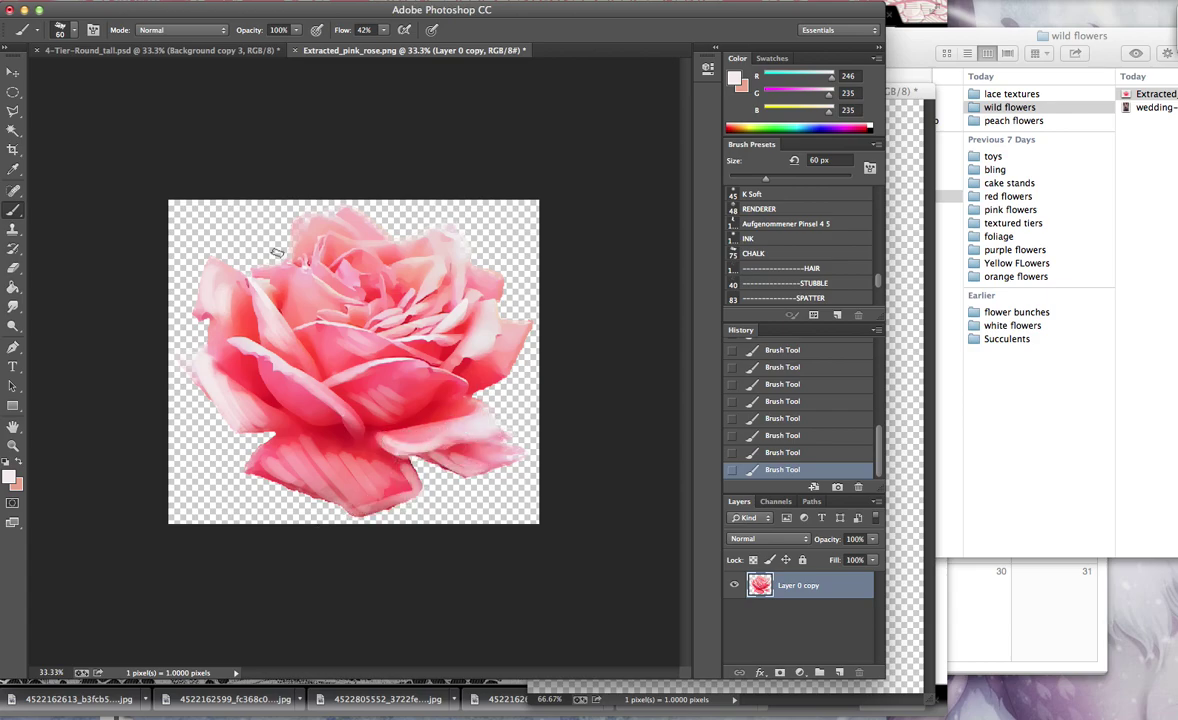
pyautogui.moveTo(277, 252)
pyautogui.mouseDown()
pyautogui.moveTo(308, 231)
pyautogui.moveTo(294, 250)
pyautogui.moveTo(318, 212)
pyautogui.mouseUp()
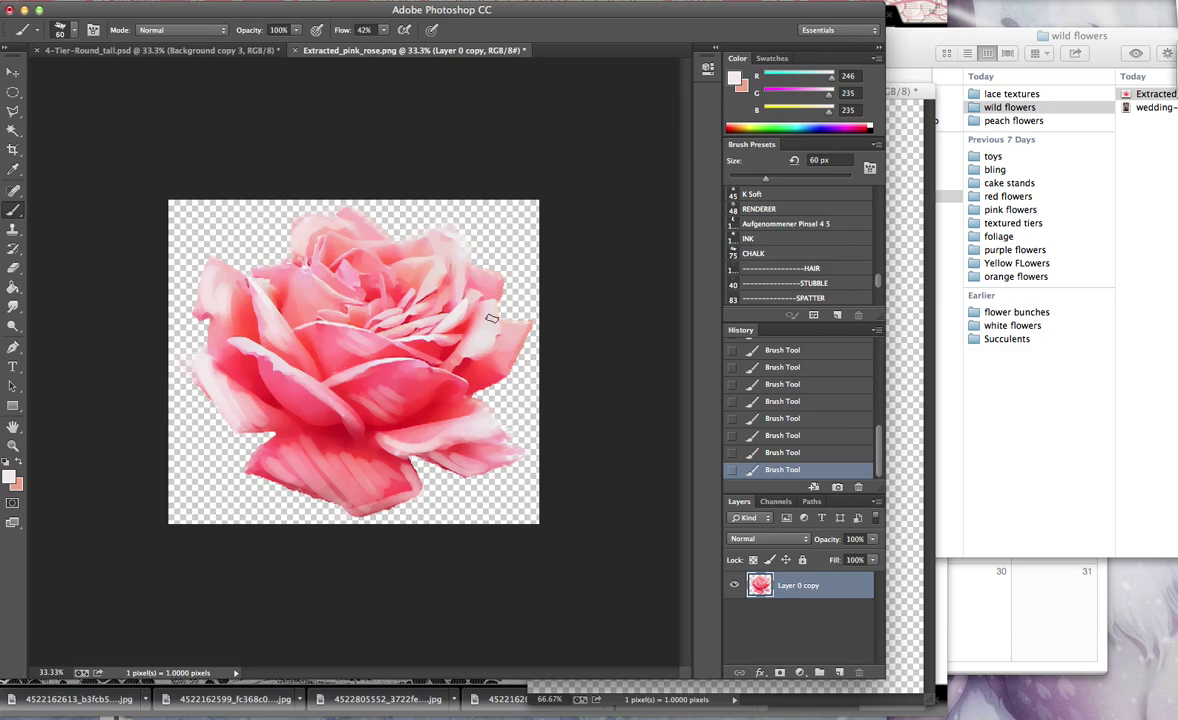
# - Sample deep red from the rose and paint red and deeper pink strokes on the right and left petals
pyautogui.press('i')
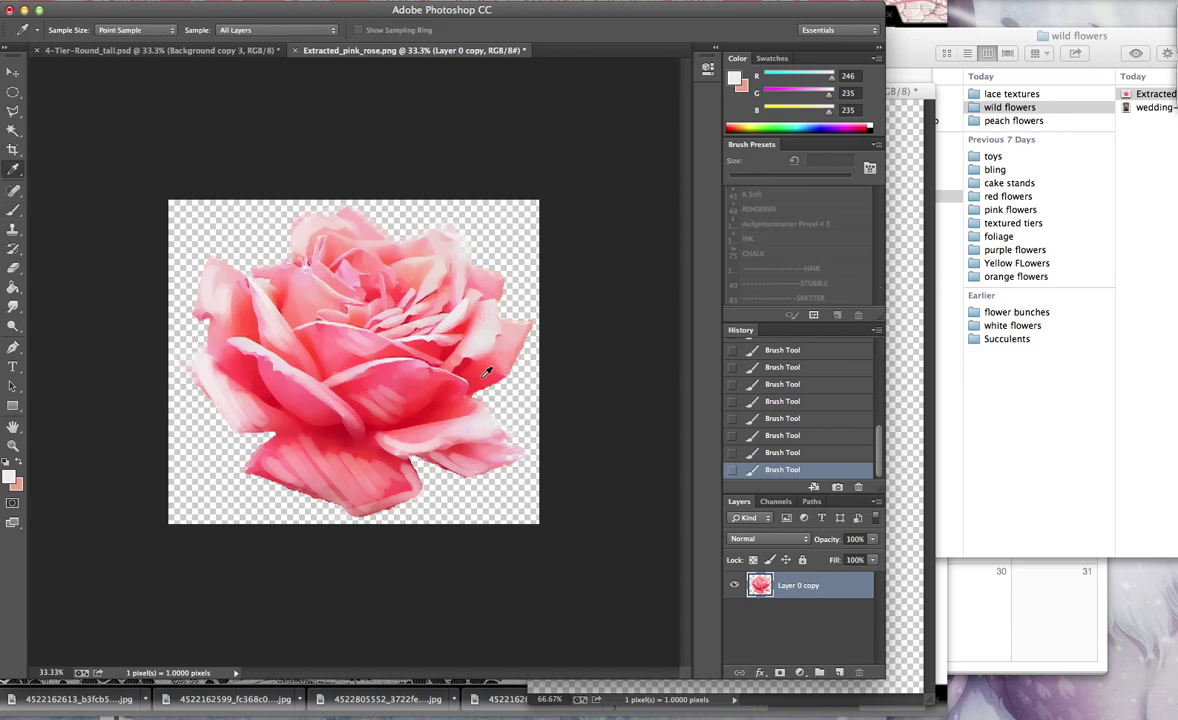
pyautogui.click(408, 364)
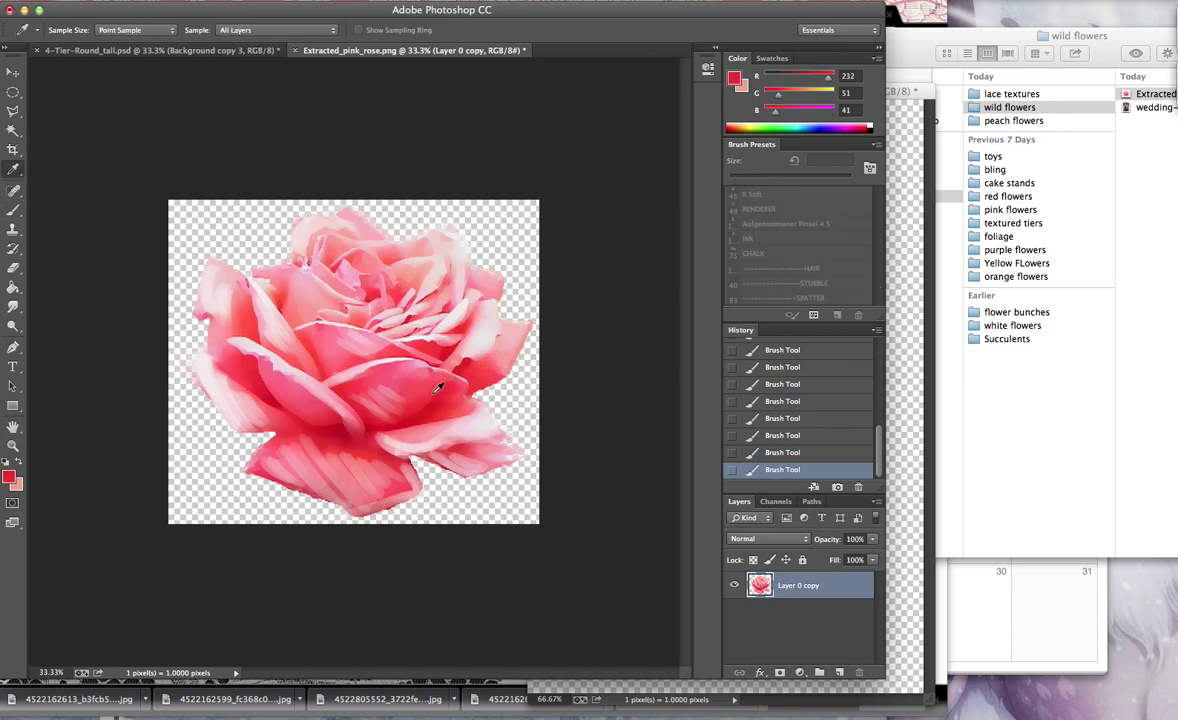
pyautogui.press('b')
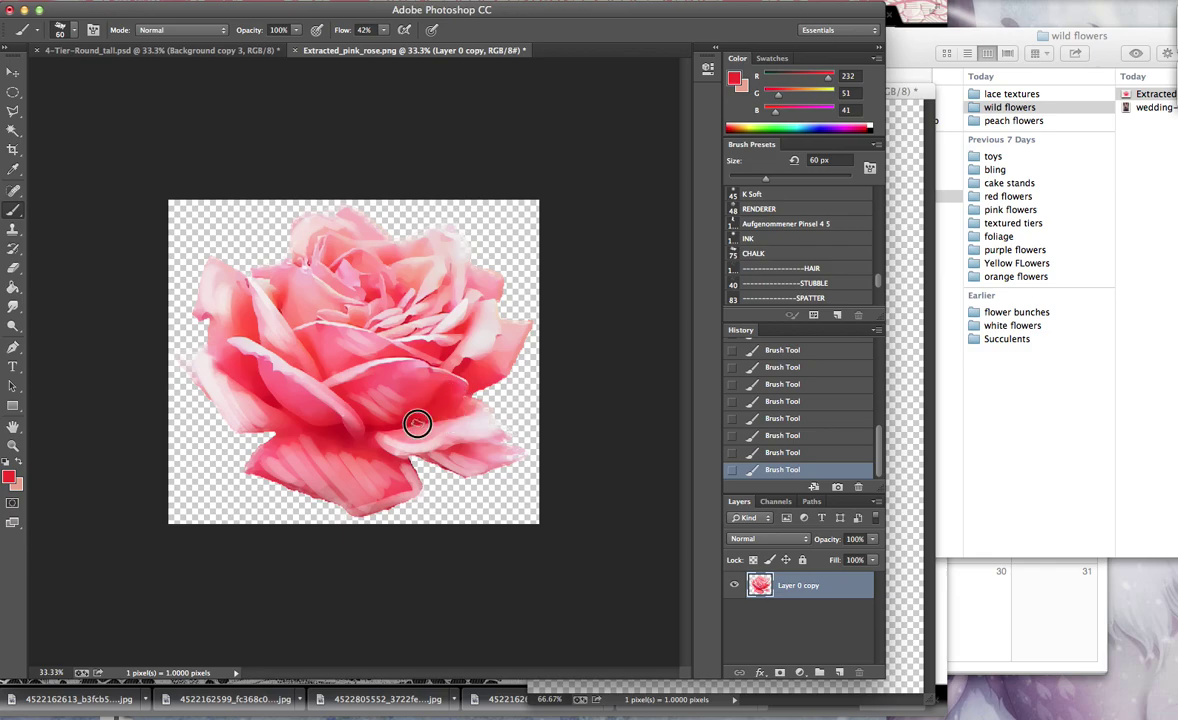
pyautogui.moveTo(481, 384); pyautogui.dragTo(472, 352)
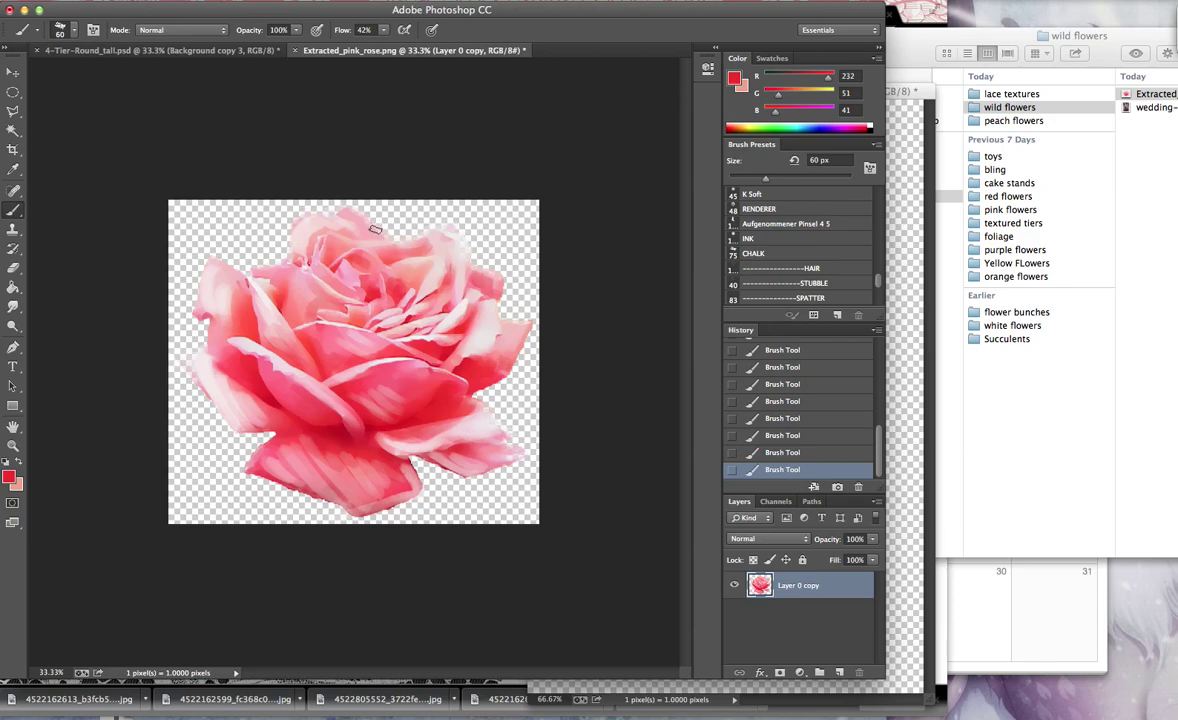
pyautogui.moveTo(242, 284); pyautogui.dragTo(268, 290)
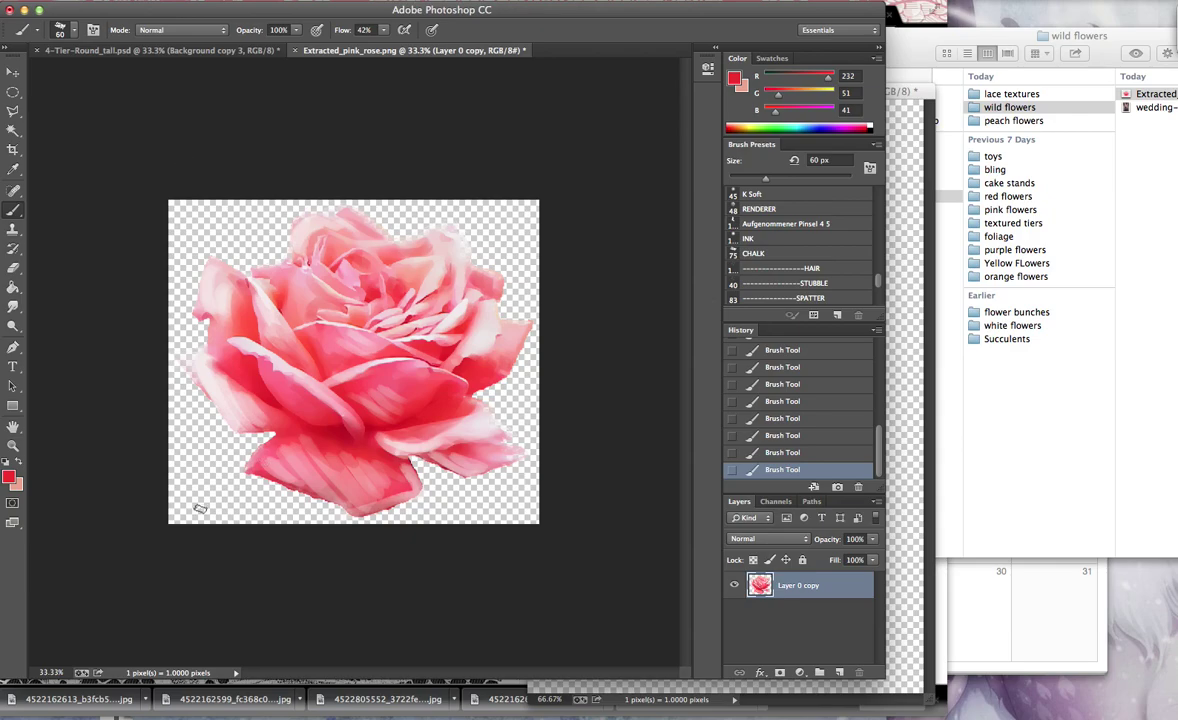
# - Switch to white and a 30 px brush and paint highlights along the central, left and lower-left petal edges
pyautogui.click(9, 478)
pyautogui.click(600, 216)
pyautogui.click(597, 211)
pyautogui.press('Return')
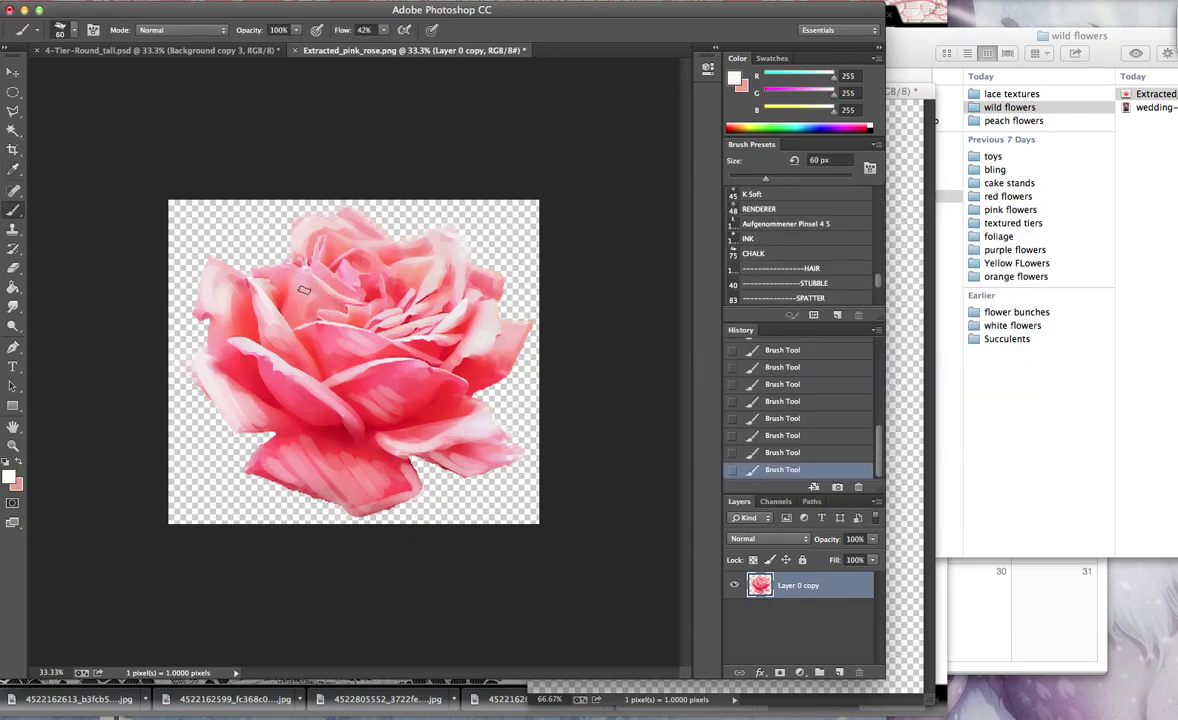
pyautogui.press('[')
pyautogui.press('[')
pyautogui.press('[')
pyautogui.moveTo(312, 349)
pyautogui.mouseDown()
pyautogui.moveTo(325, 280)
pyautogui.moveTo(313, 277)
pyautogui.moveTo(340, 301)
pyautogui.moveTo(335, 262)
pyautogui.moveTo(384, 264)
pyautogui.moveTo(342, 262)
pyautogui.moveTo(368, 272)
pyautogui.moveTo(323, 241)
pyautogui.moveTo(330, 259)
pyautogui.moveTo(350, 240)
pyautogui.moveTo(382, 249)
pyautogui.moveTo(357, 277)
pyautogui.mouseUp()
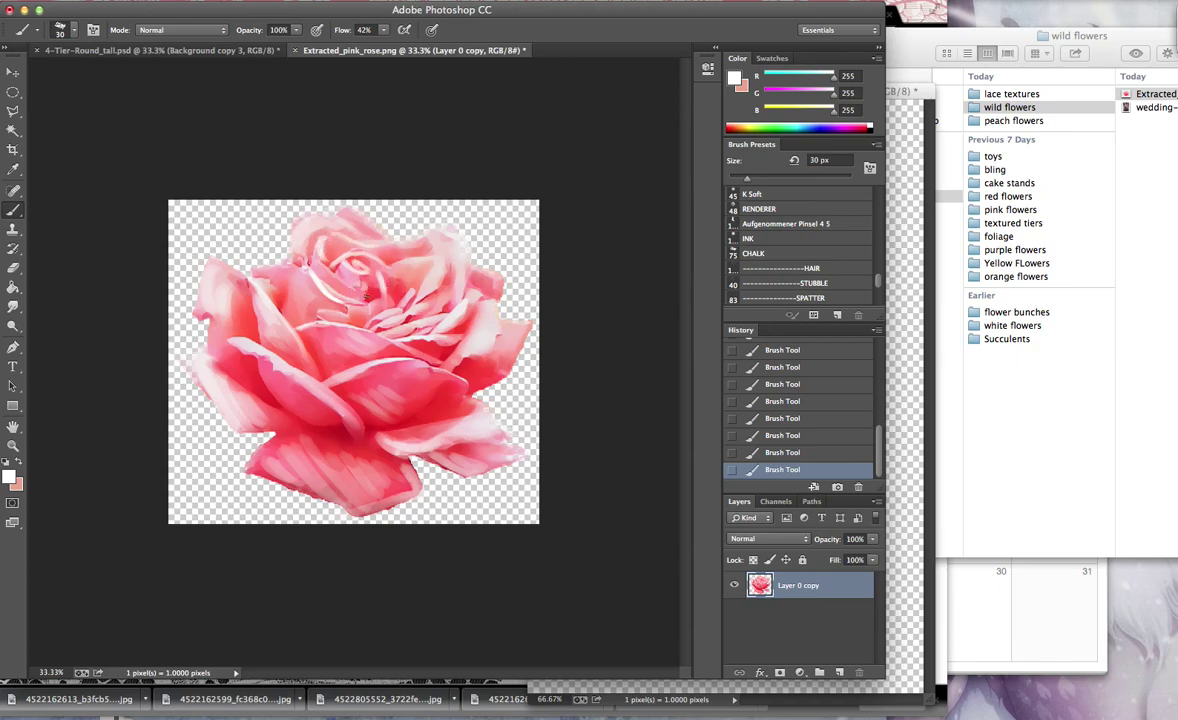
pyautogui.moveTo(335, 322)
pyautogui.mouseDown()
pyautogui.moveTo(405, 350)
pyautogui.moveTo(402, 366)
pyautogui.moveTo(359, 372)
pyautogui.moveTo(236, 346)
pyautogui.mouseUp()
pyautogui.moveTo(224, 270)
pyautogui.mouseDown()
pyautogui.moveTo(205, 271)
pyautogui.moveTo(216, 321)
pyautogui.moveTo(220, 300)
pyautogui.mouseUp()
pyautogui.moveTo(227, 383)
pyautogui.mouseDown()
pyautogui.moveTo(192, 366)
pyautogui.moveTo(273, 429)
pyautogui.moveTo(247, 465)
pyautogui.moveTo(317, 493)
pyautogui.moveTo(290, 455)
pyautogui.mouseUp()
# - Float the rose document and drag its layer into the cake sketch
pyautogui.click(13, 72)
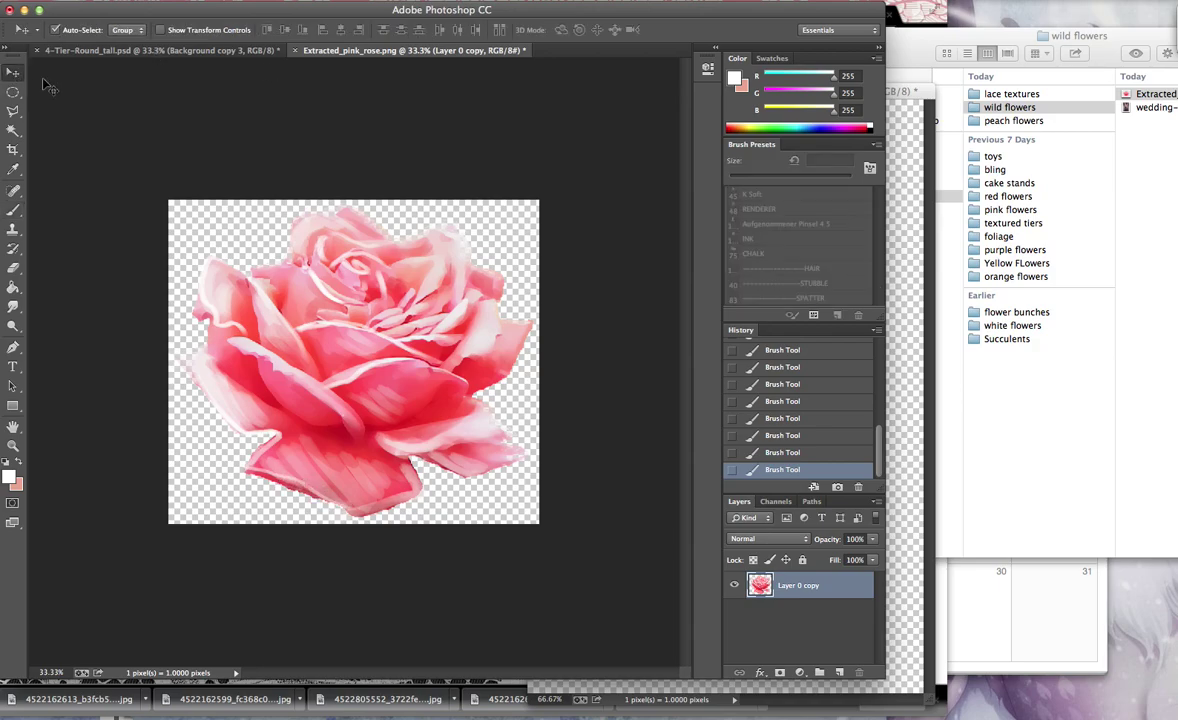
pyautogui.moveTo(344, 52); pyautogui.dragTo(832, 101)
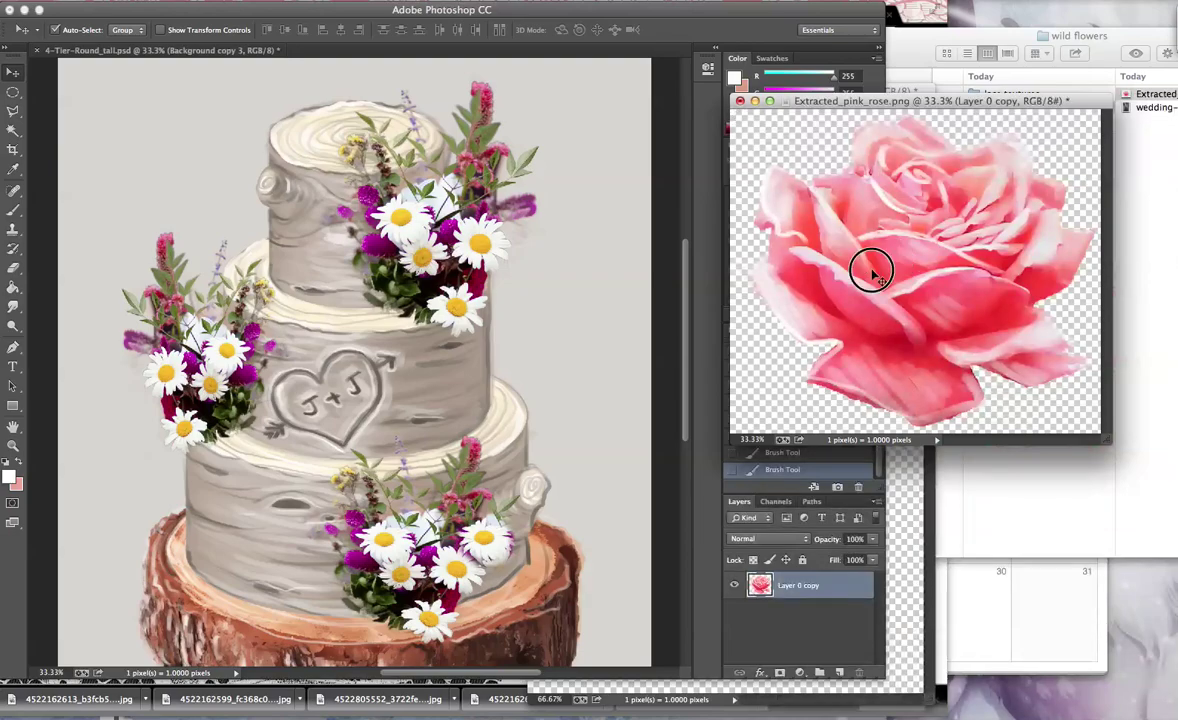
pyautogui.moveTo(871, 270); pyautogui.dragTo(400, 258)
# - Free-transform the rose down to about 57% and move it up and to the right
pyautogui.press('super+t')
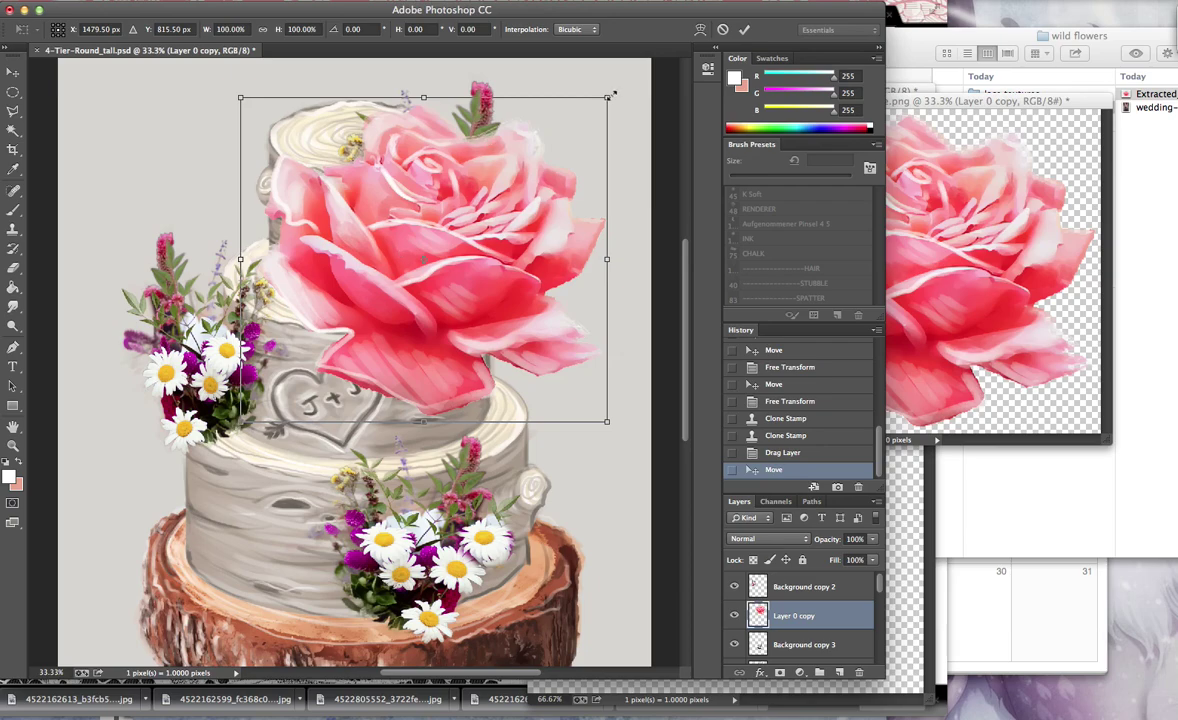
pyautogui.moveTo(612, 95); pyautogui.dragTo(520, 100)
pyautogui.press('super+z')
pyautogui.moveTo(607, 98); pyautogui.dragTo(450, 239)
pyautogui.moveTo(360, 315); pyautogui.dragTo(402, 273)
# - Shrink the rose to about 42%, tilt it among the top-tier daisies, commit, and sample red from its edge
pyautogui.moveTo(490, 195); pyautogui.dragTo(313, 194)
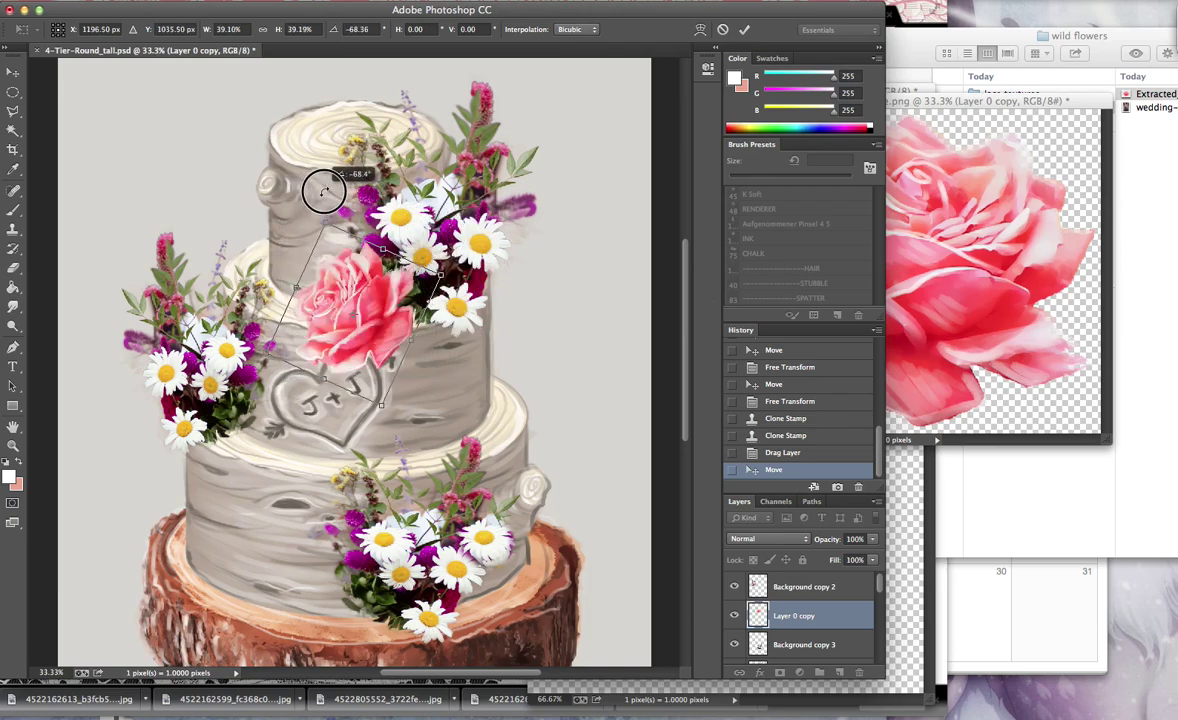
pyautogui.moveTo(323, 190); pyautogui.dragTo(390, 192)
pyautogui.moveTo(376, 284); pyautogui.dragTo(396, 293)
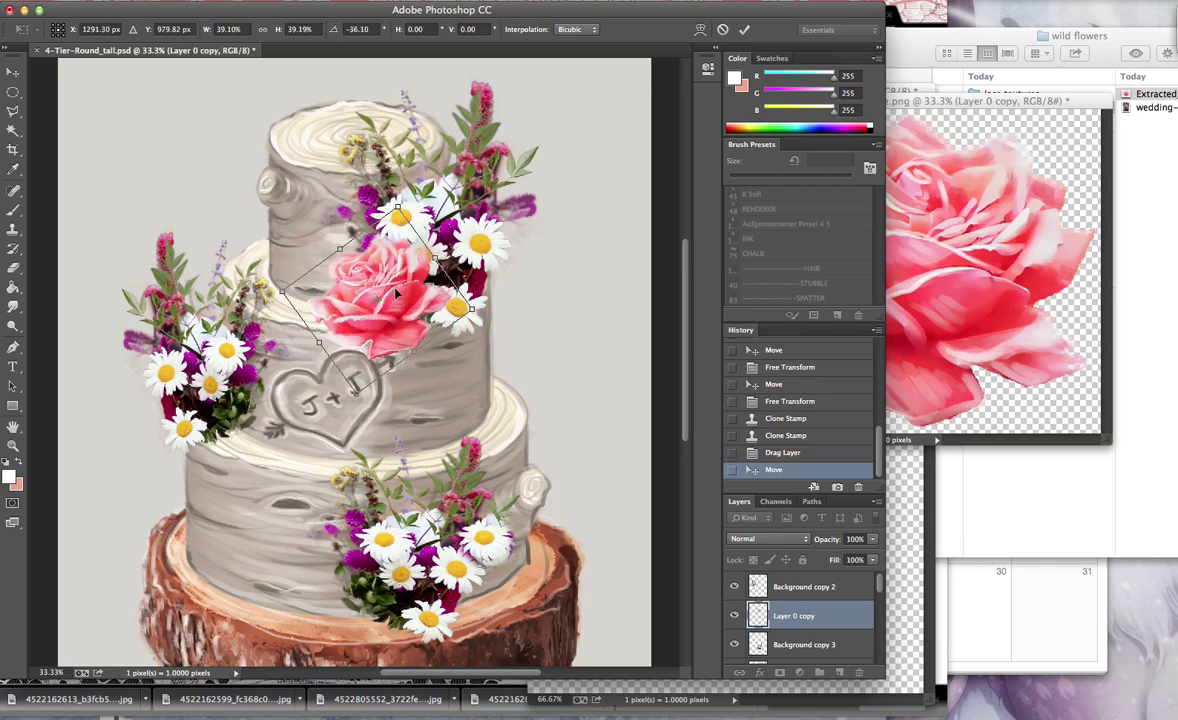
pyautogui.moveTo(471, 350); pyautogui.dragTo(408, 368)
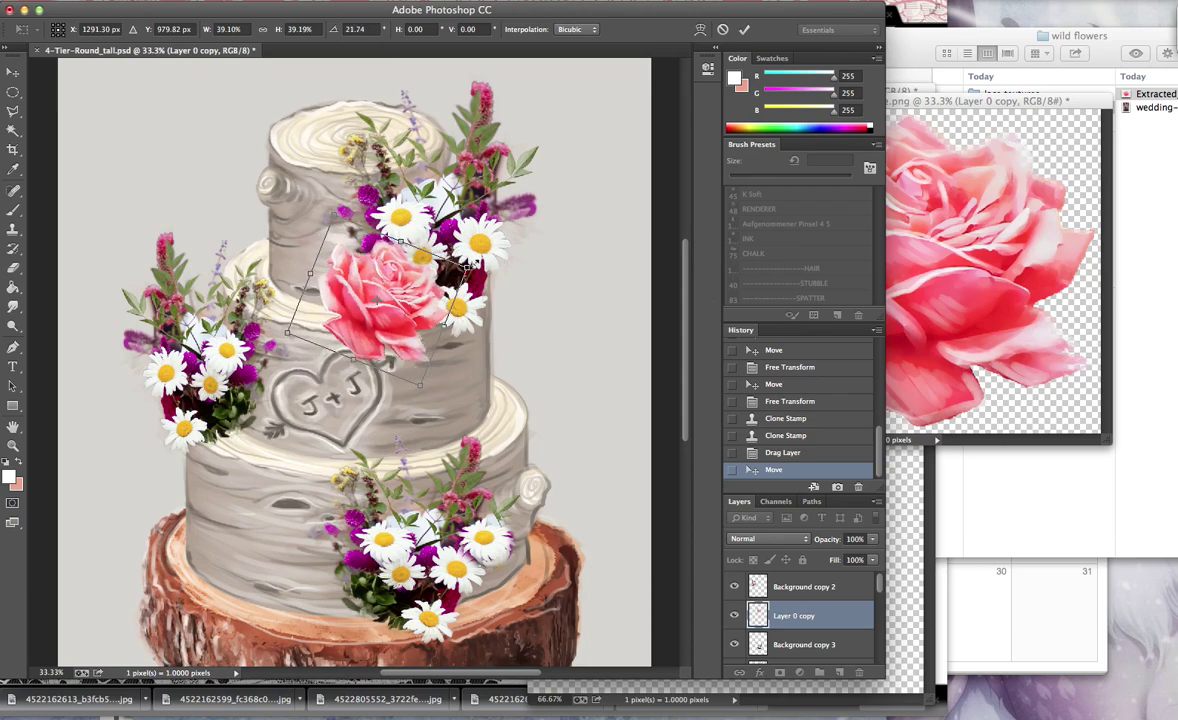
pyautogui.moveTo(458, 268); pyautogui.dragTo(473, 250)
pyautogui.moveTo(402, 281)
pyautogui.mouseDown()
pyautogui.moveTo(400, 263)
pyautogui.moveTo(407, 292)
pyautogui.mouseUp()
pyautogui.press('Return')
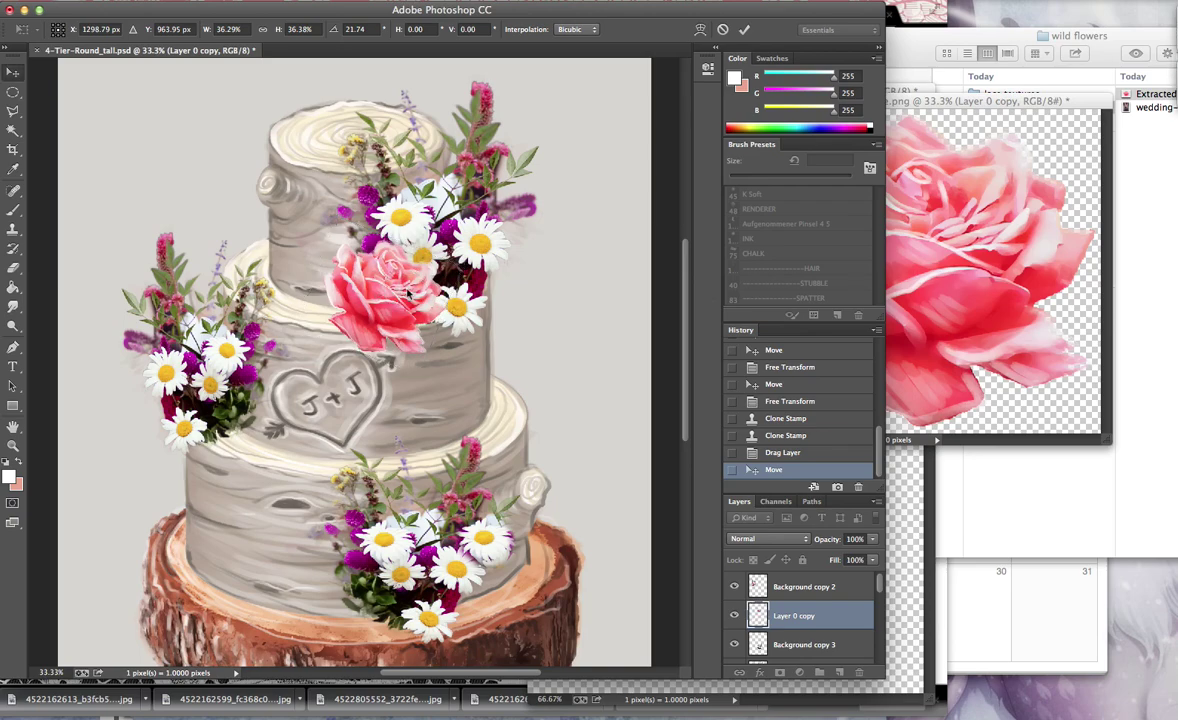
pyautogui.press('i')
pyautogui.click(338, 280)
# - Paint red strokes along the rose's left and lower-right edges to blend it in
pyautogui.press('b')
pyautogui.moveTo(300, 252)
pyautogui.mouseDown()
pyautogui.moveTo(305, 295)
pyautogui.moveTo(331, 265)
pyautogui.moveTo(310, 235)
pyautogui.moveTo(335, 224)
pyautogui.mouseUp()
pyautogui.moveTo(378, 355)
pyautogui.mouseDown()
pyautogui.moveTo(355, 318)
pyautogui.moveTo(425, 300)
pyautogui.moveTo(435, 345)
pyautogui.mouseUp()
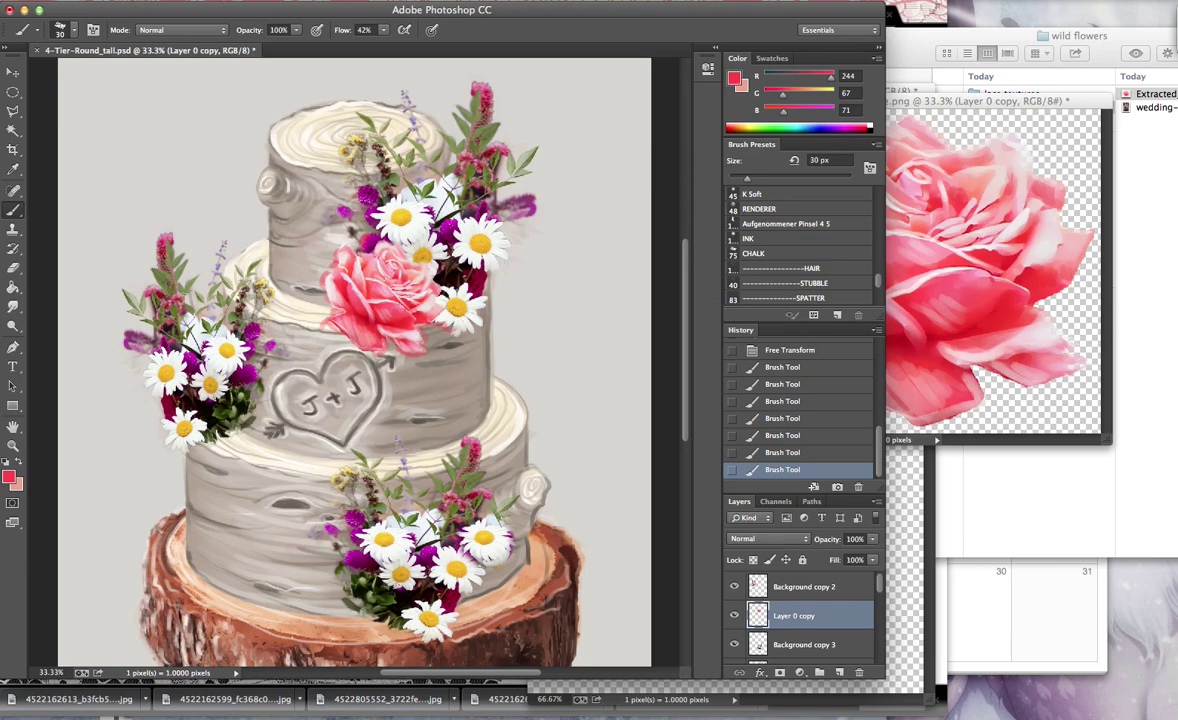
# - Sample sage green from the cake, paint small leaf strokes near the flowers, and resize the brush to 25 px
pyautogui.press('i')
pyautogui.click(140, 295)
pyautogui.press('b')
pyautogui.moveTo(128, 291); pyautogui.dragTo(121, 284)
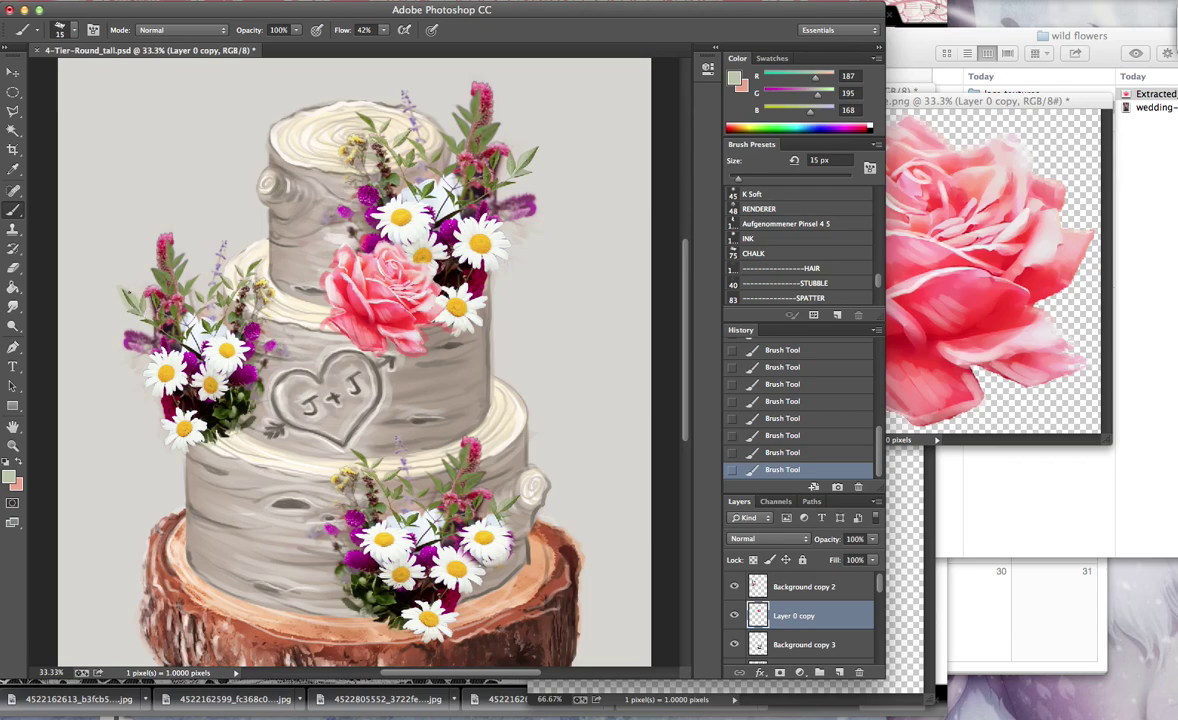
pyautogui.press('[')
# - On Background copy 2, darken the left and lower bunches' leaves and stems with near-black
pyautogui.click(868, 586)
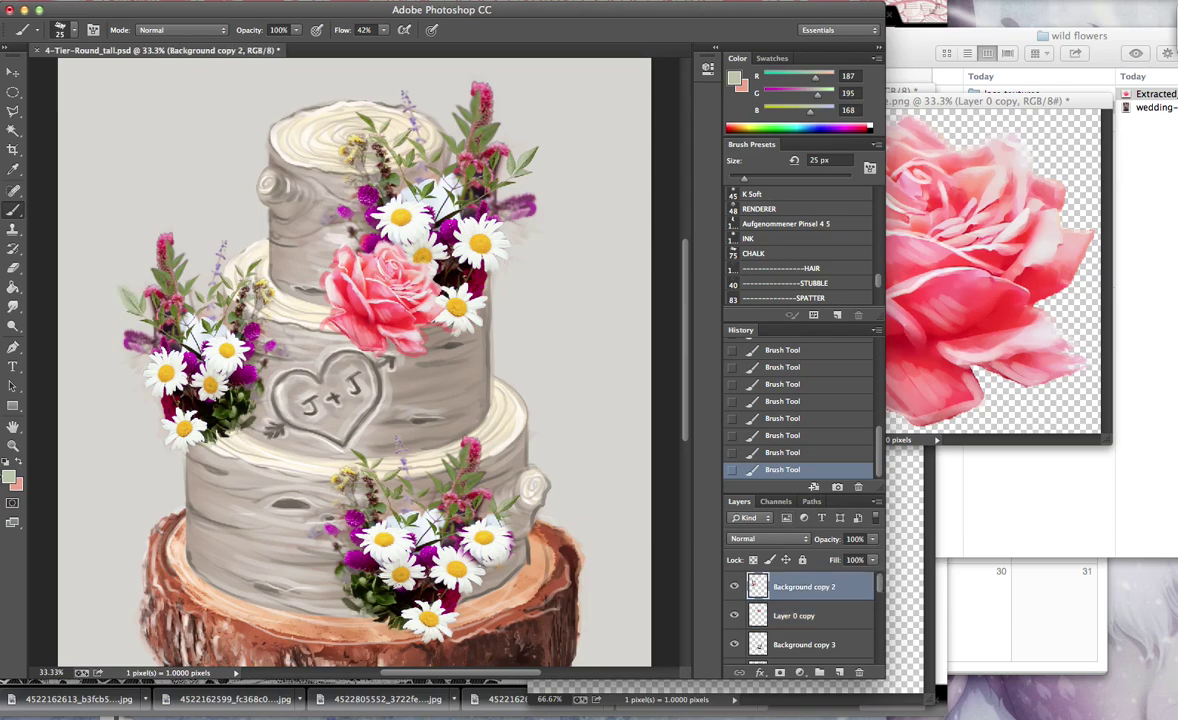
pyautogui.click(9, 476)
pyautogui.click(174, 390)
pyautogui.click(912, 207)
pyautogui.press('b')
pyautogui.moveTo(128, 296)
pyautogui.mouseDown()
pyautogui.moveTo(151, 322)
pyautogui.moveTo(125, 337)
pyautogui.moveTo(150, 361)
pyautogui.mouseUp()
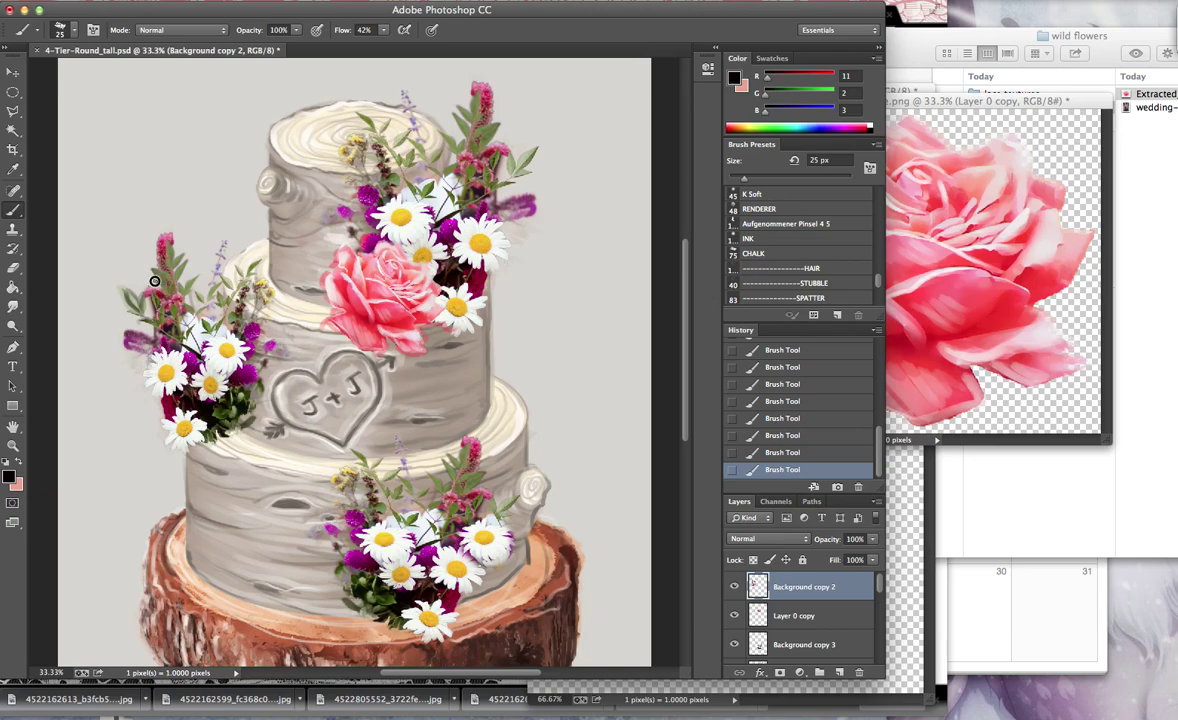
pyautogui.moveTo(155, 281); pyautogui.dragTo(166, 276)
pyautogui.moveTo(222, 440); pyautogui.dragTo(251, 421)
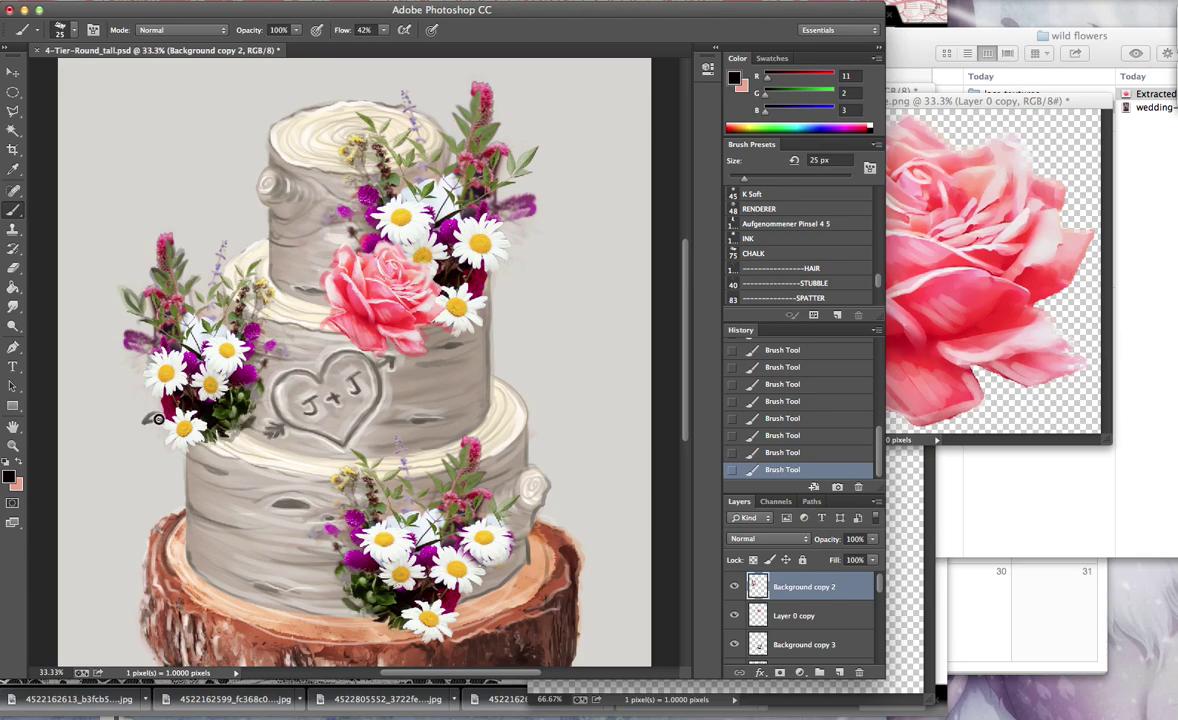
pyautogui.moveTo(150, 392); pyautogui.dragTo(162, 430)
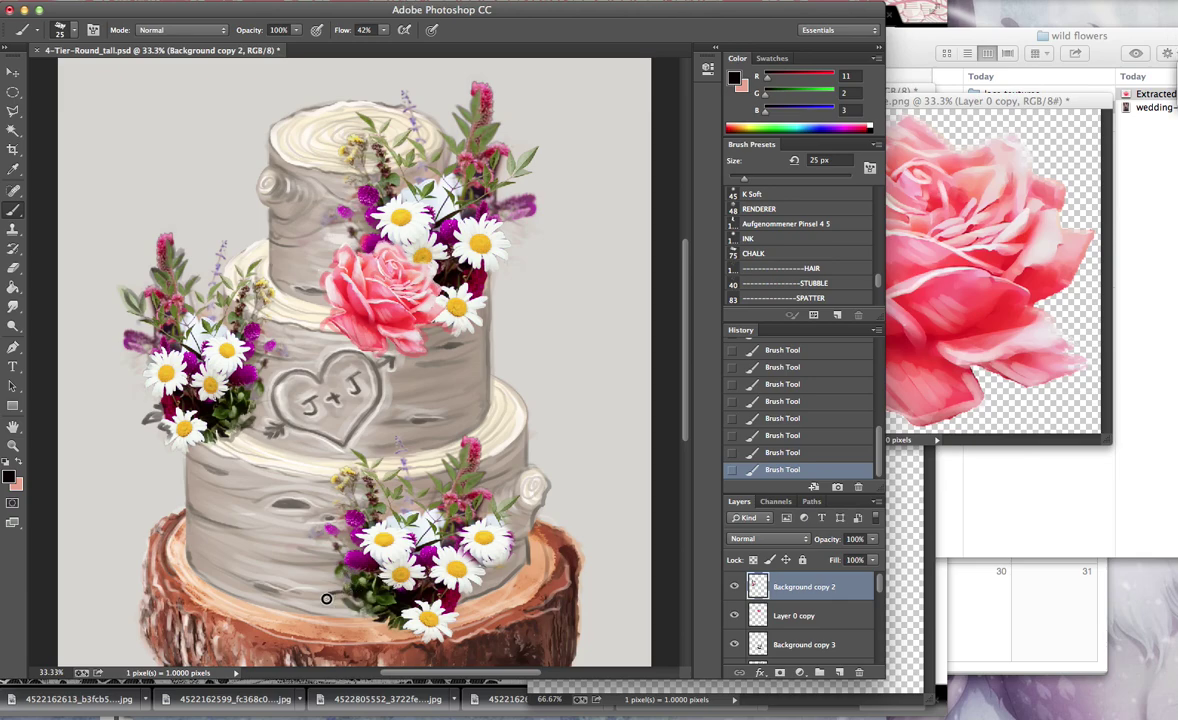
pyautogui.moveTo(339, 597); pyautogui.dragTo(357, 617)
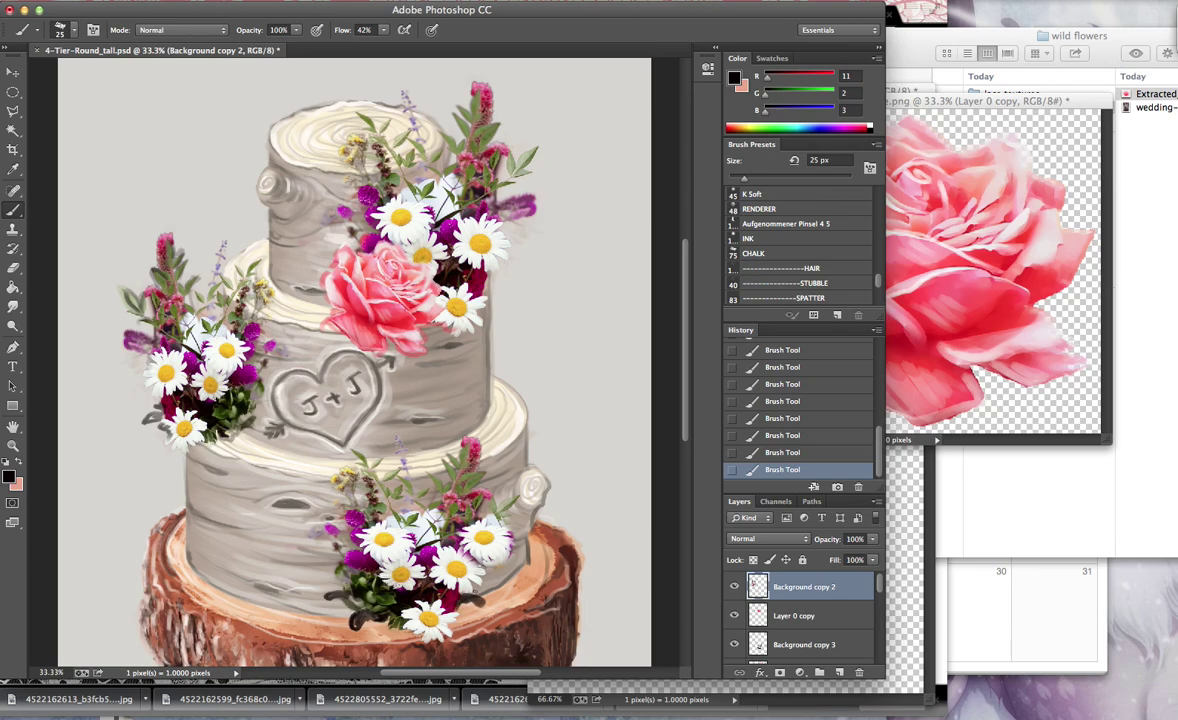
pyautogui.moveTo(454, 596); pyautogui.dragTo(480, 600)
# - Paint sampled pink onto the top of the upper-left flower, then sample purple (R161, G45, B155)
pyautogui.press('i')
pyautogui.click(476, 437)
pyautogui.press('b')
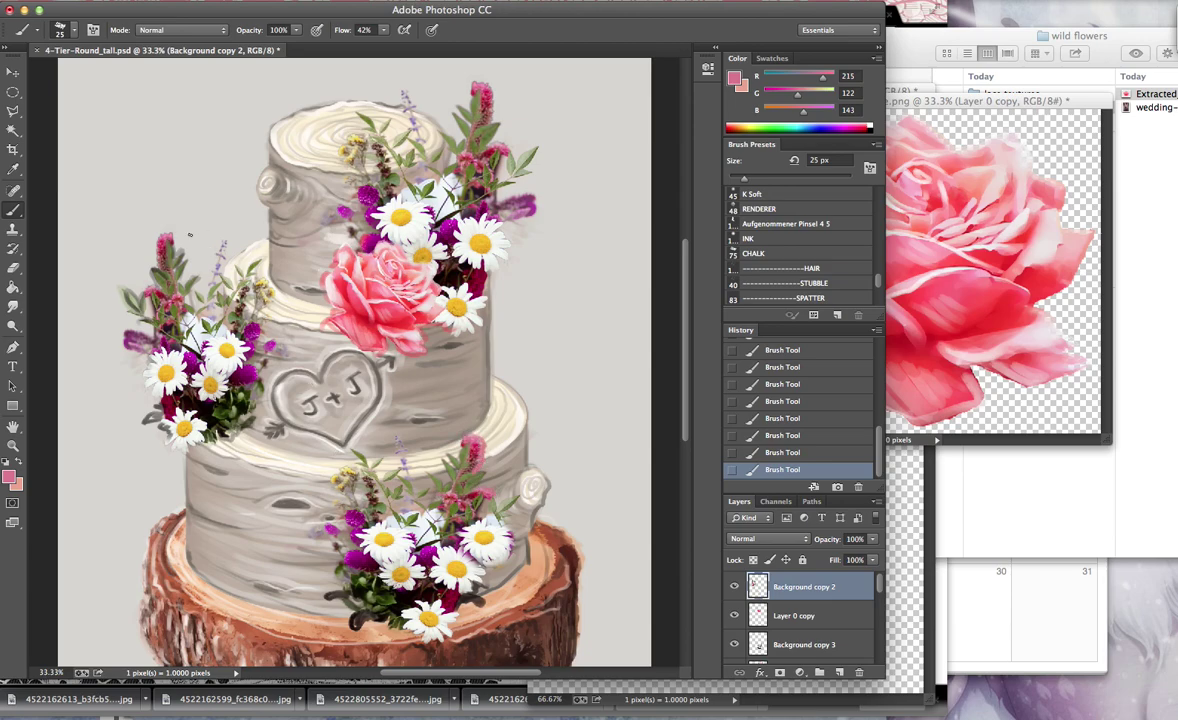
pyautogui.moveTo(174, 236)
pyautogui.mouseDown()
pyautogui.moveTo(150, 215)
pyautogui.moveTo(144, 232)
pyautogui.mouseUp()
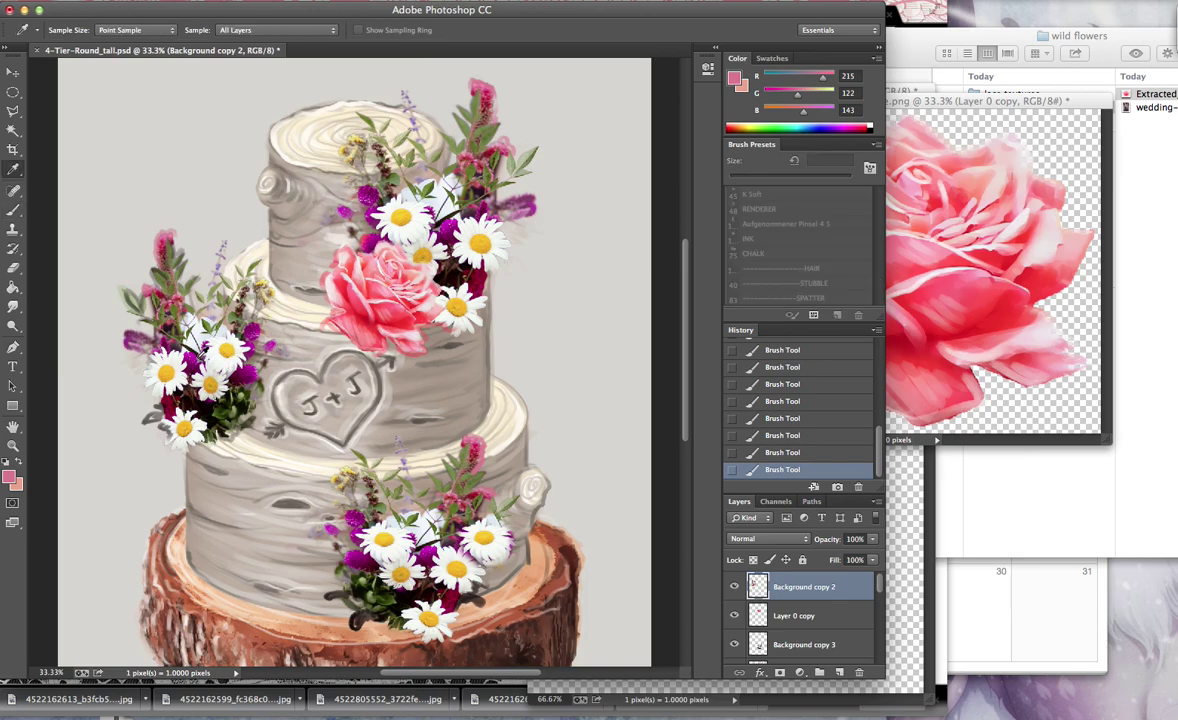
pyautogui.keyDown('alt'); pyautogui.click(190, 322); pyautogui.keyUp('alt')
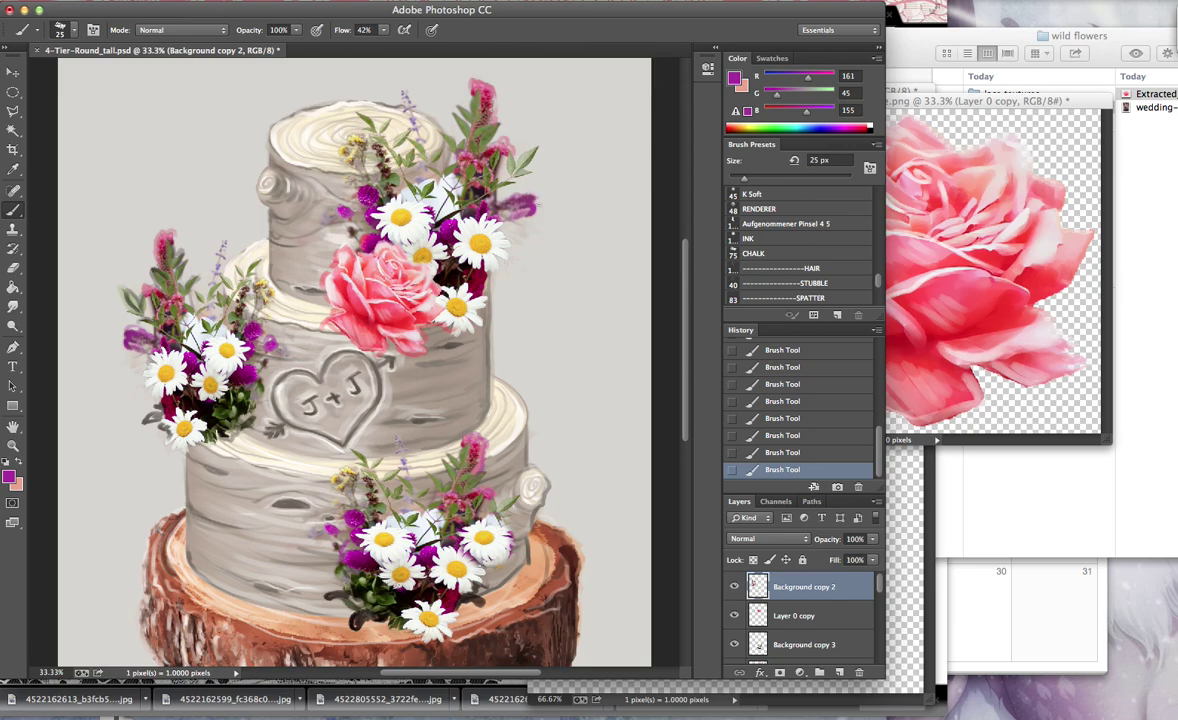
# - Cut the rose into its own pasted Layer 10 and move it up onto the top tier
pyautogui.click(13, 72)
pyautogui.click(373, 279)
pyautogui.hotkey('ctrl', 't')
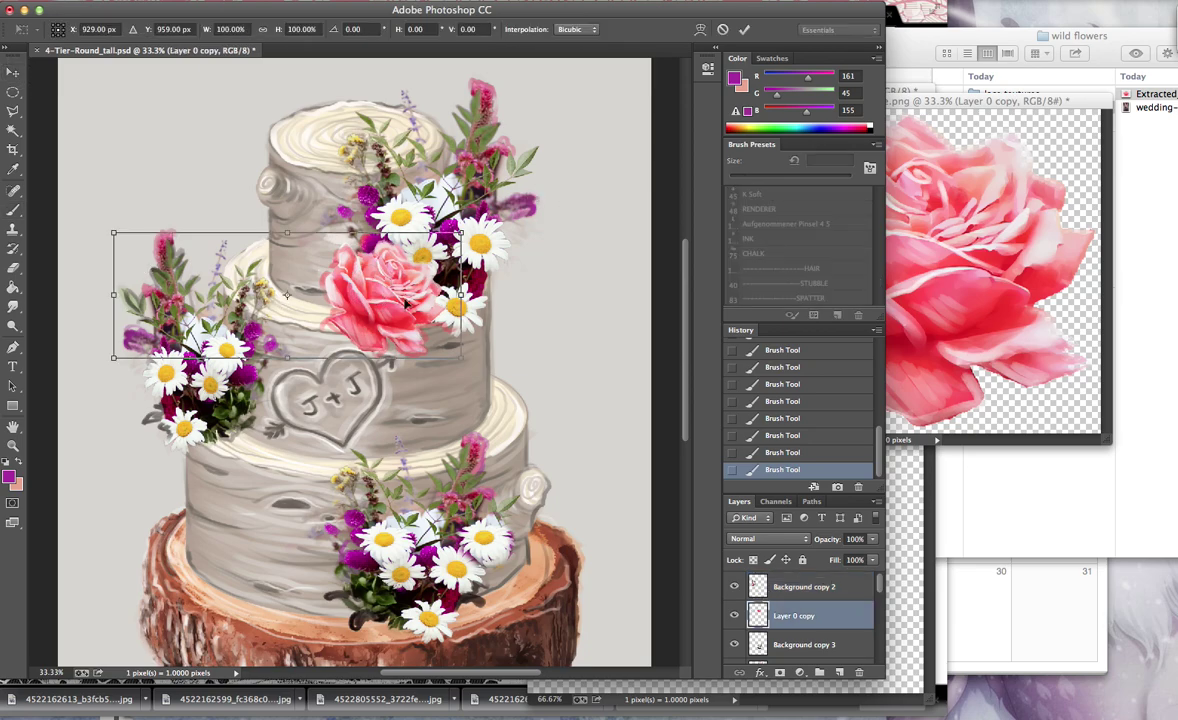
pyautogui.press('Return')
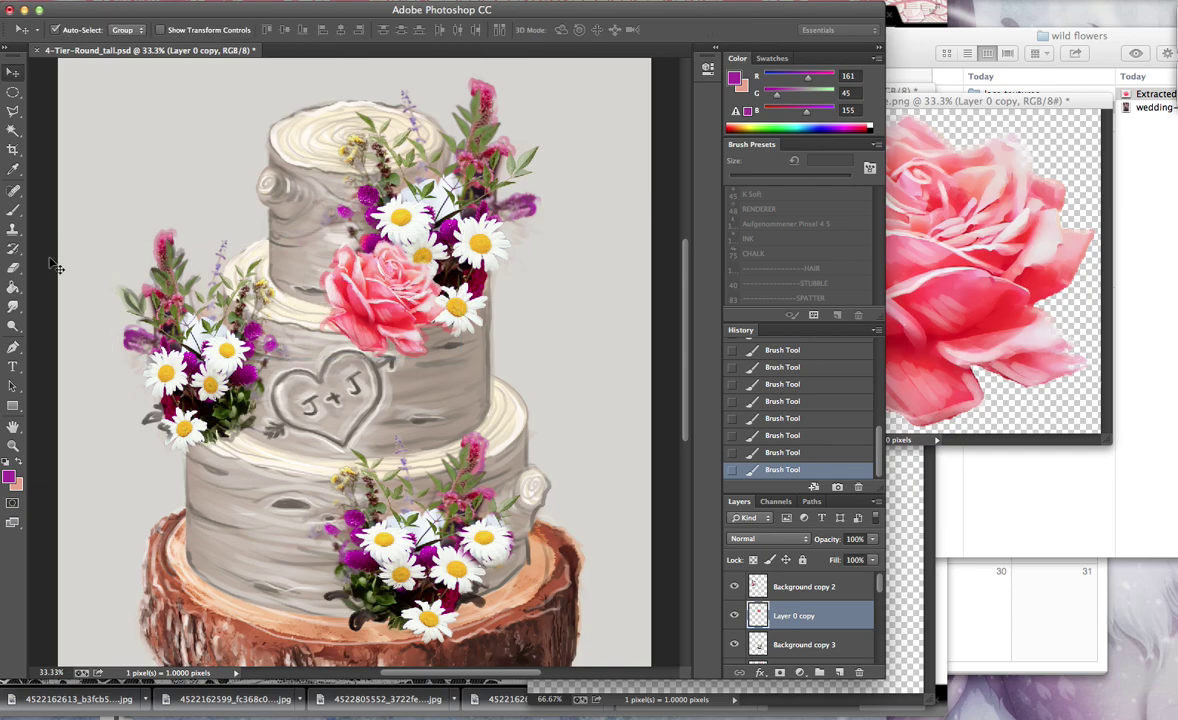
pyautogui.moveTo(13, 91); pyautogui.dragTo(80, 89)
pyautogui.moveTo(305, 210); pyautogui.dragTo(483, 383)
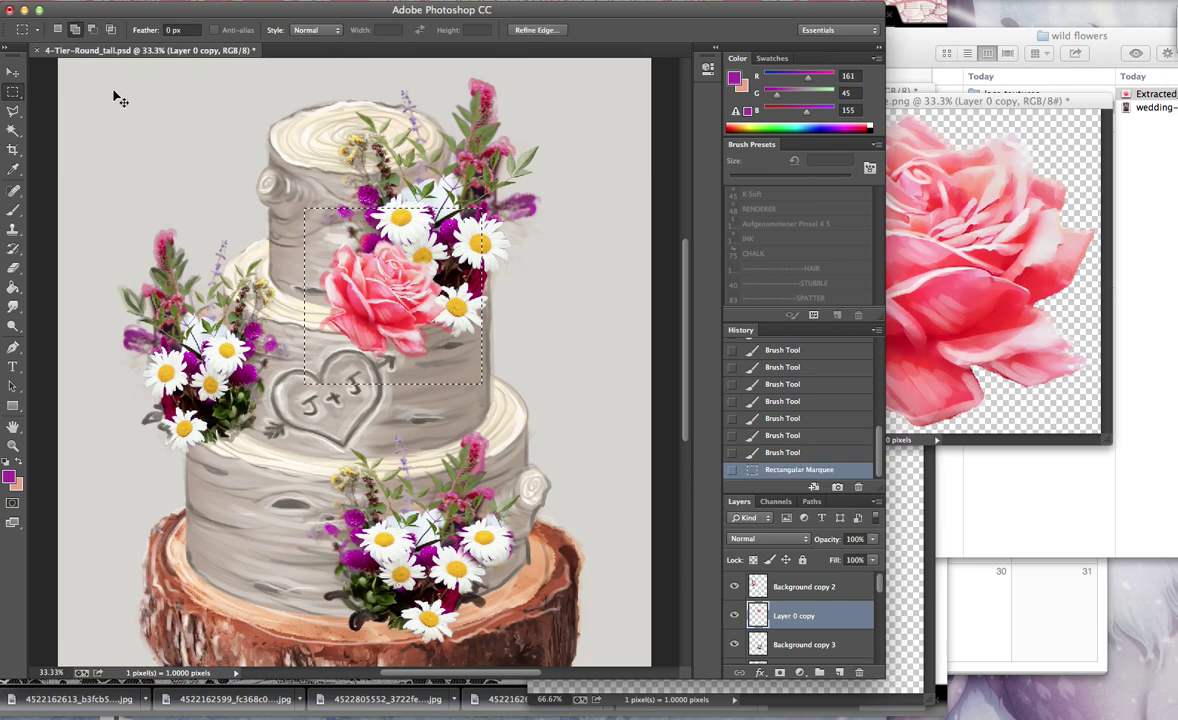
pyautogui.hotkey('ctrl', 'x')
pyautogui.click(14, 73)
pyautogui.hotkey('ctrl', 'v')
pyautogui.moveTo(360, 370); pyautogui.dragTo(405, 288)
# - Flip the rose horizontally with Free Transform and commit it
pyautogui.hotkey('ctrl', 't')
pyautogui.moveTo(335, 279); pyautogui.dragTo(408, 270)
pyautogui.press('Return')
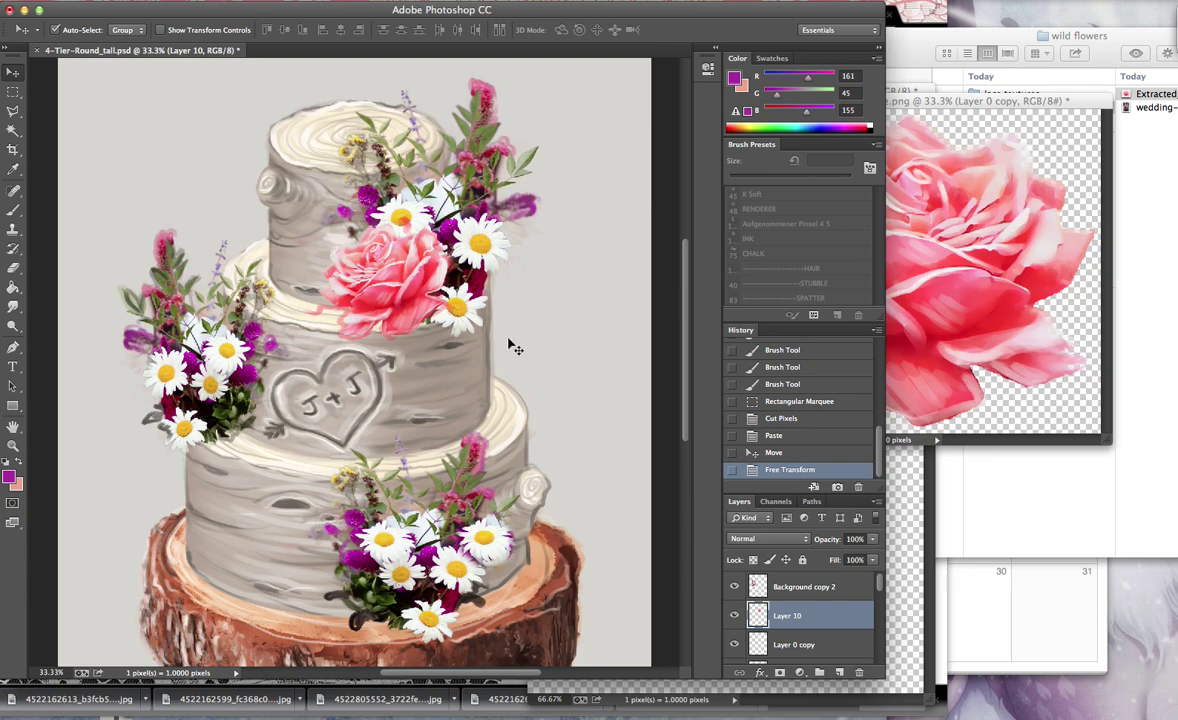
# - Zoom out to 25% so the whole three-tier decorated cake fits in view
pyautogui.press('i')
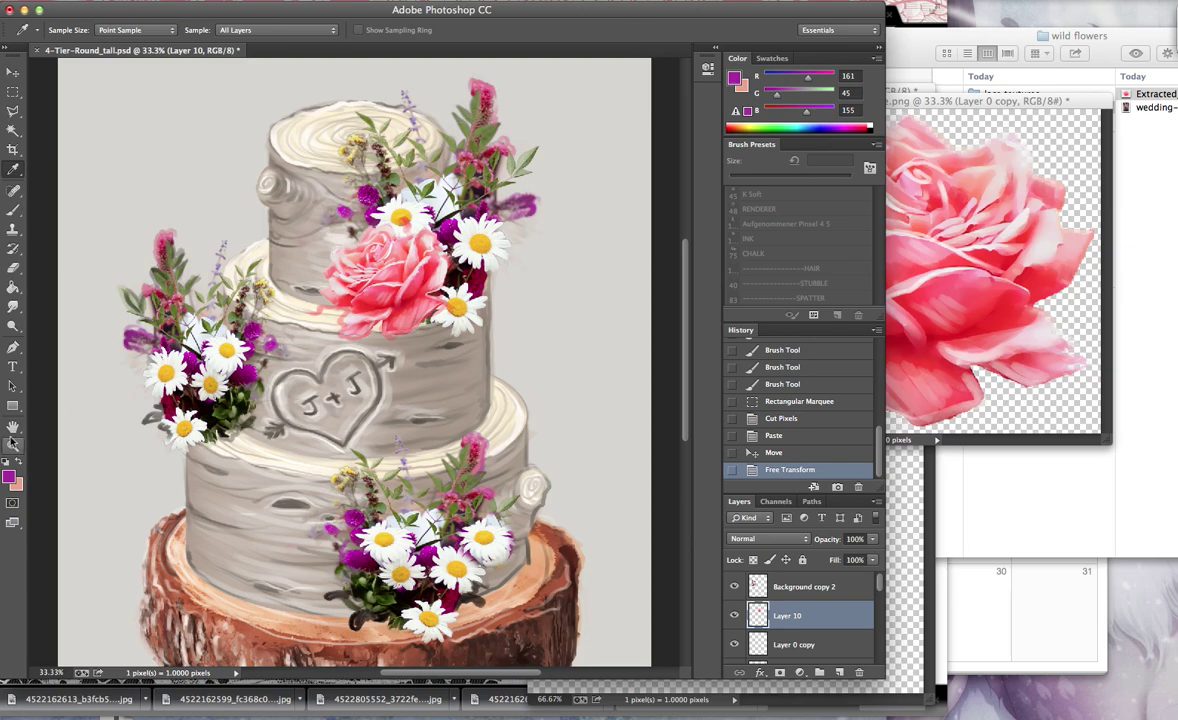
pyautogui.click(12, 445)
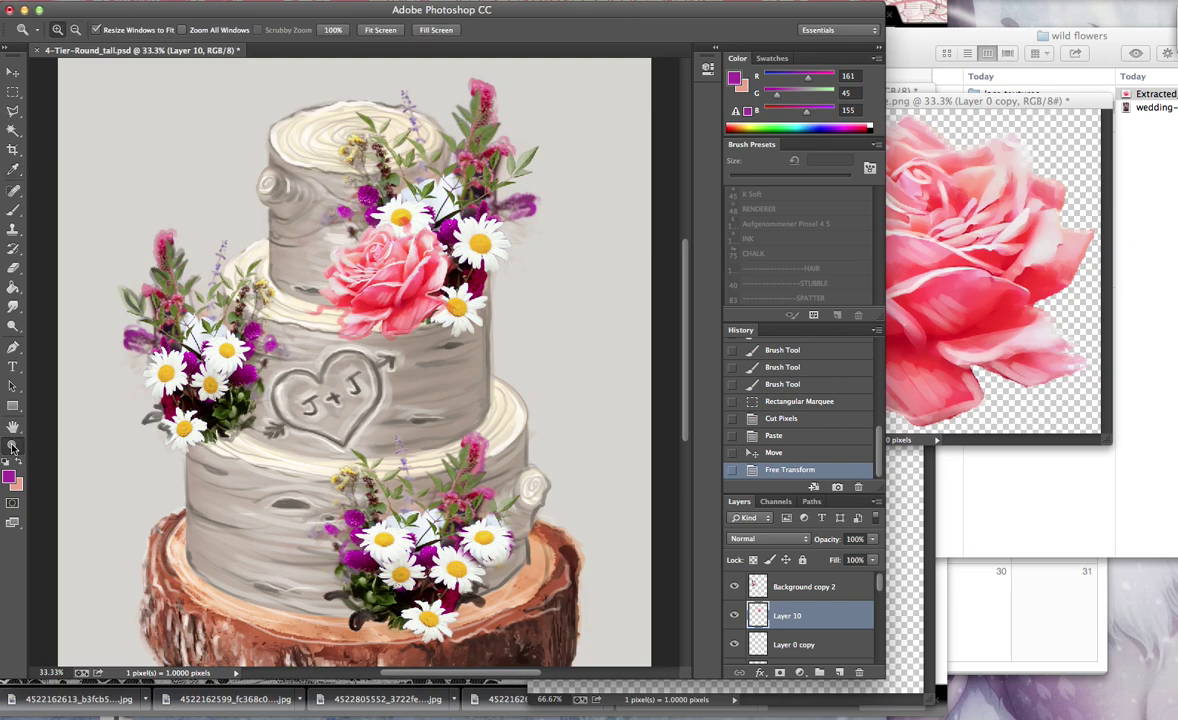
pyautogui.keyDown('alt'); pyautogui.click(468, 408); pyautogui.keyUp('alt')
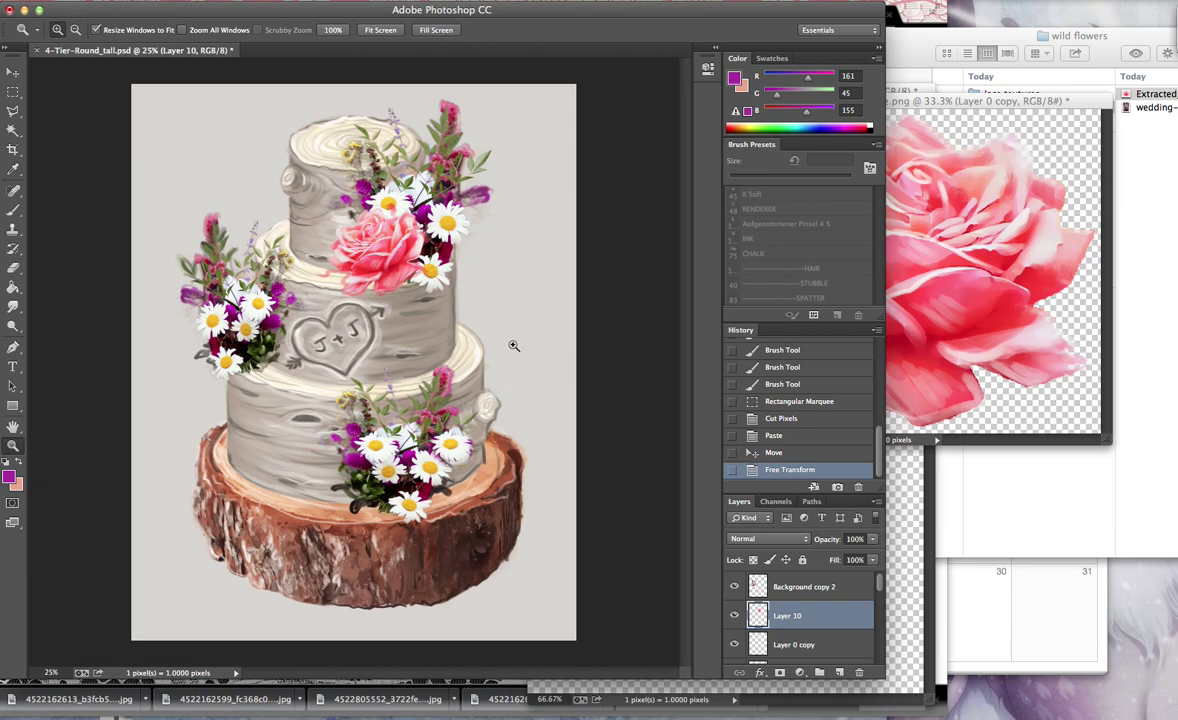
pyautogui.click(13, 74)
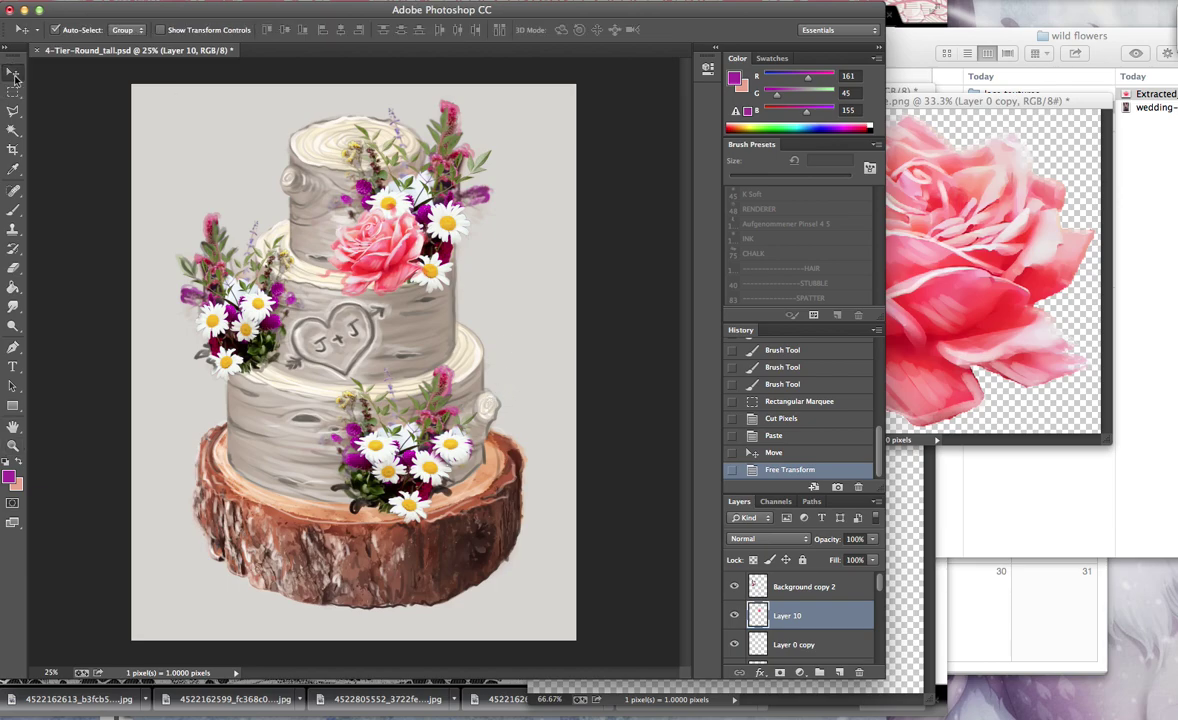